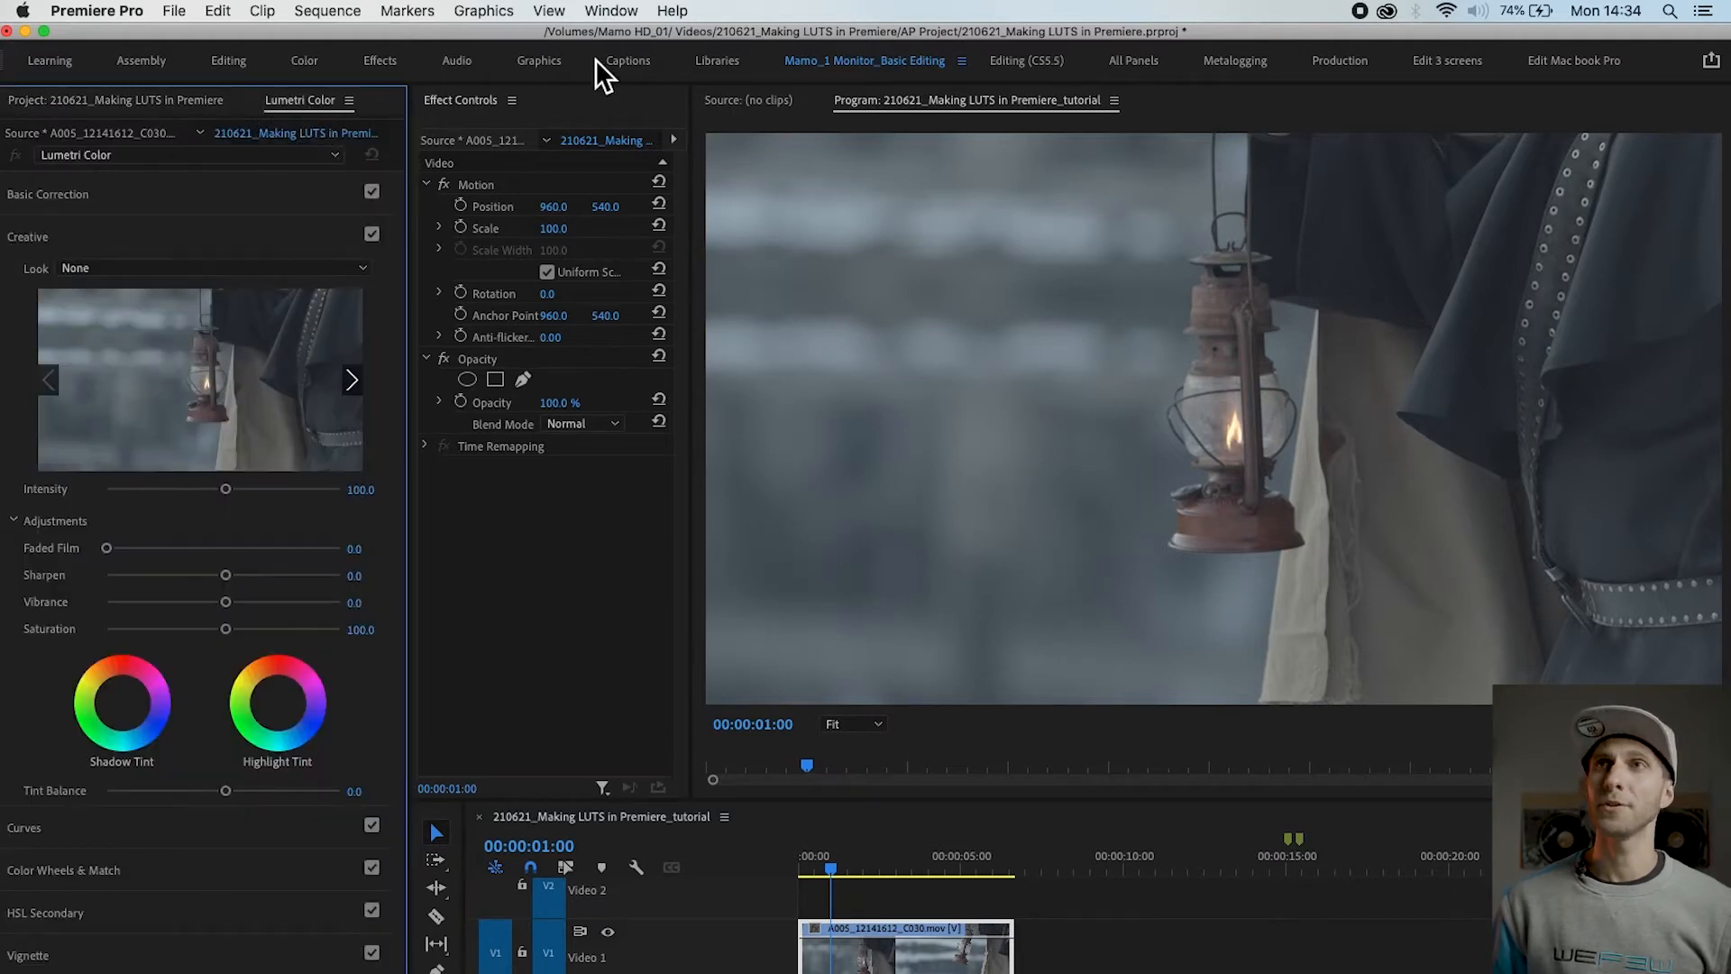
Step: Examine the preset looks offered in the Creative section of Lumetri Color
{"action": "left_click", "coordinate": [611, 10]}
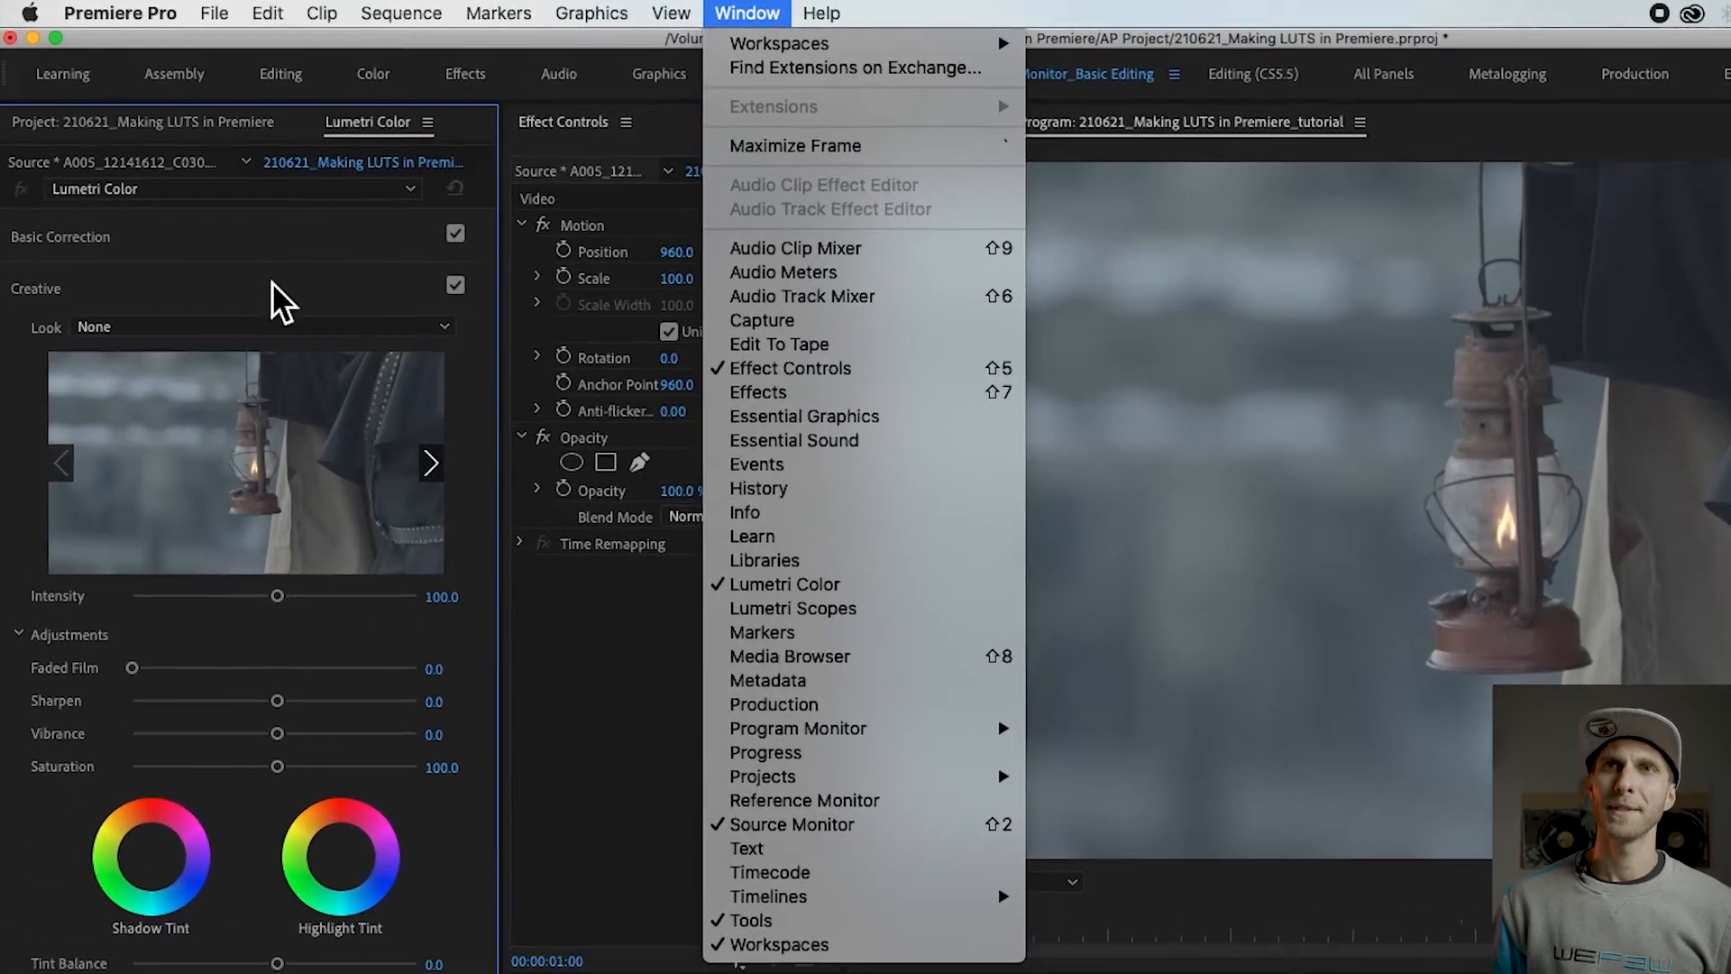
{"action": "left_click", "coordinate": [158, 214]}
{"action": "left_click", "coordinate": [56, 327]}
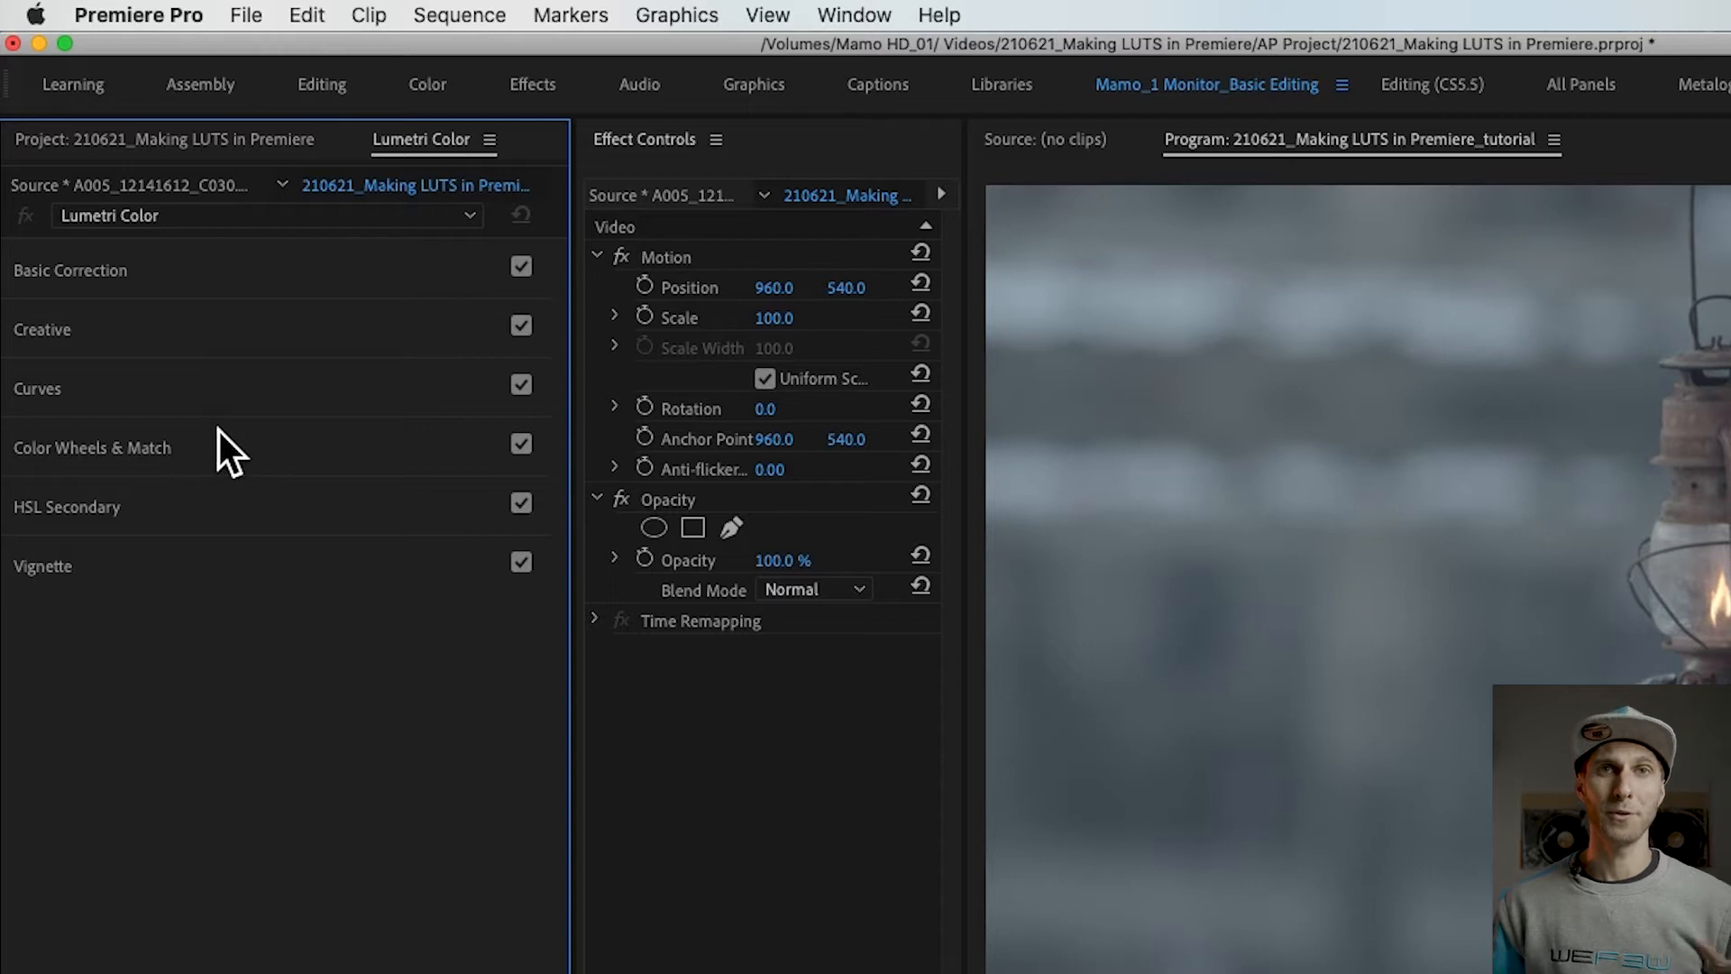
{"action": "left_click", "coordinate": [178, 343]}
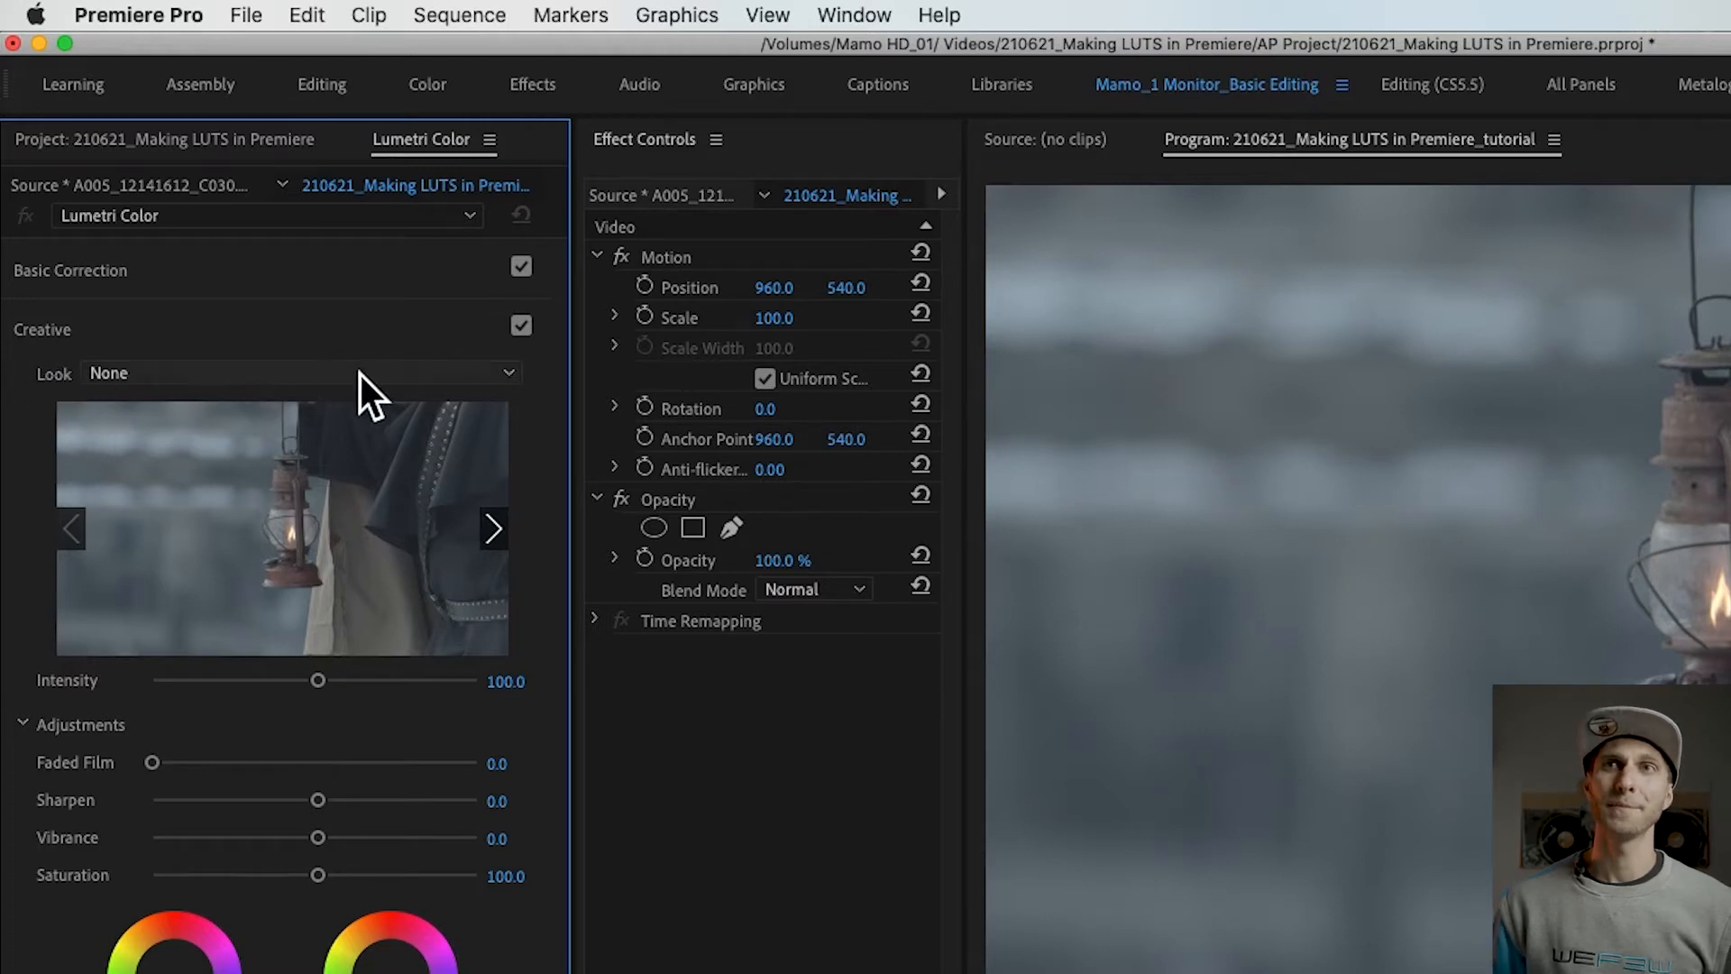
{"action": "left_click", "coordinate": [388, 377]}
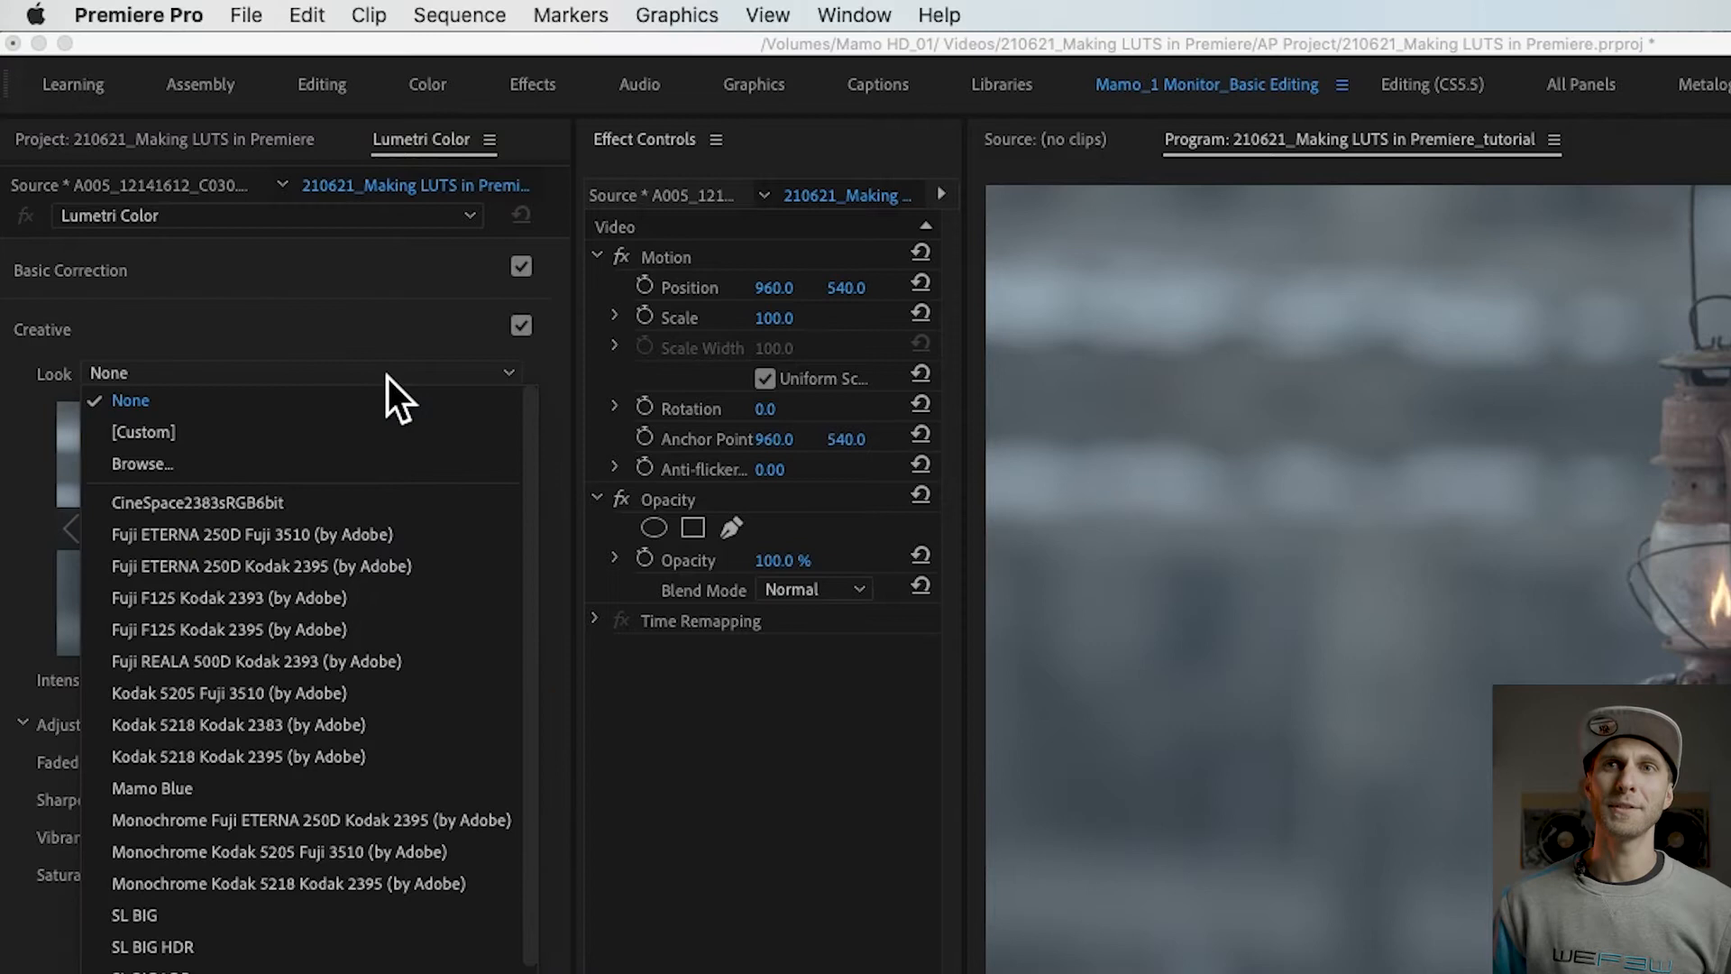
{"action": "scroll", "coordinate": [302, 668], "scroll_direction": "down", "scroll_amount": 10}
{"action": "scroll", "coordinate": [302, 667], "scroll_direction": "up", "scroll_amount": 10}
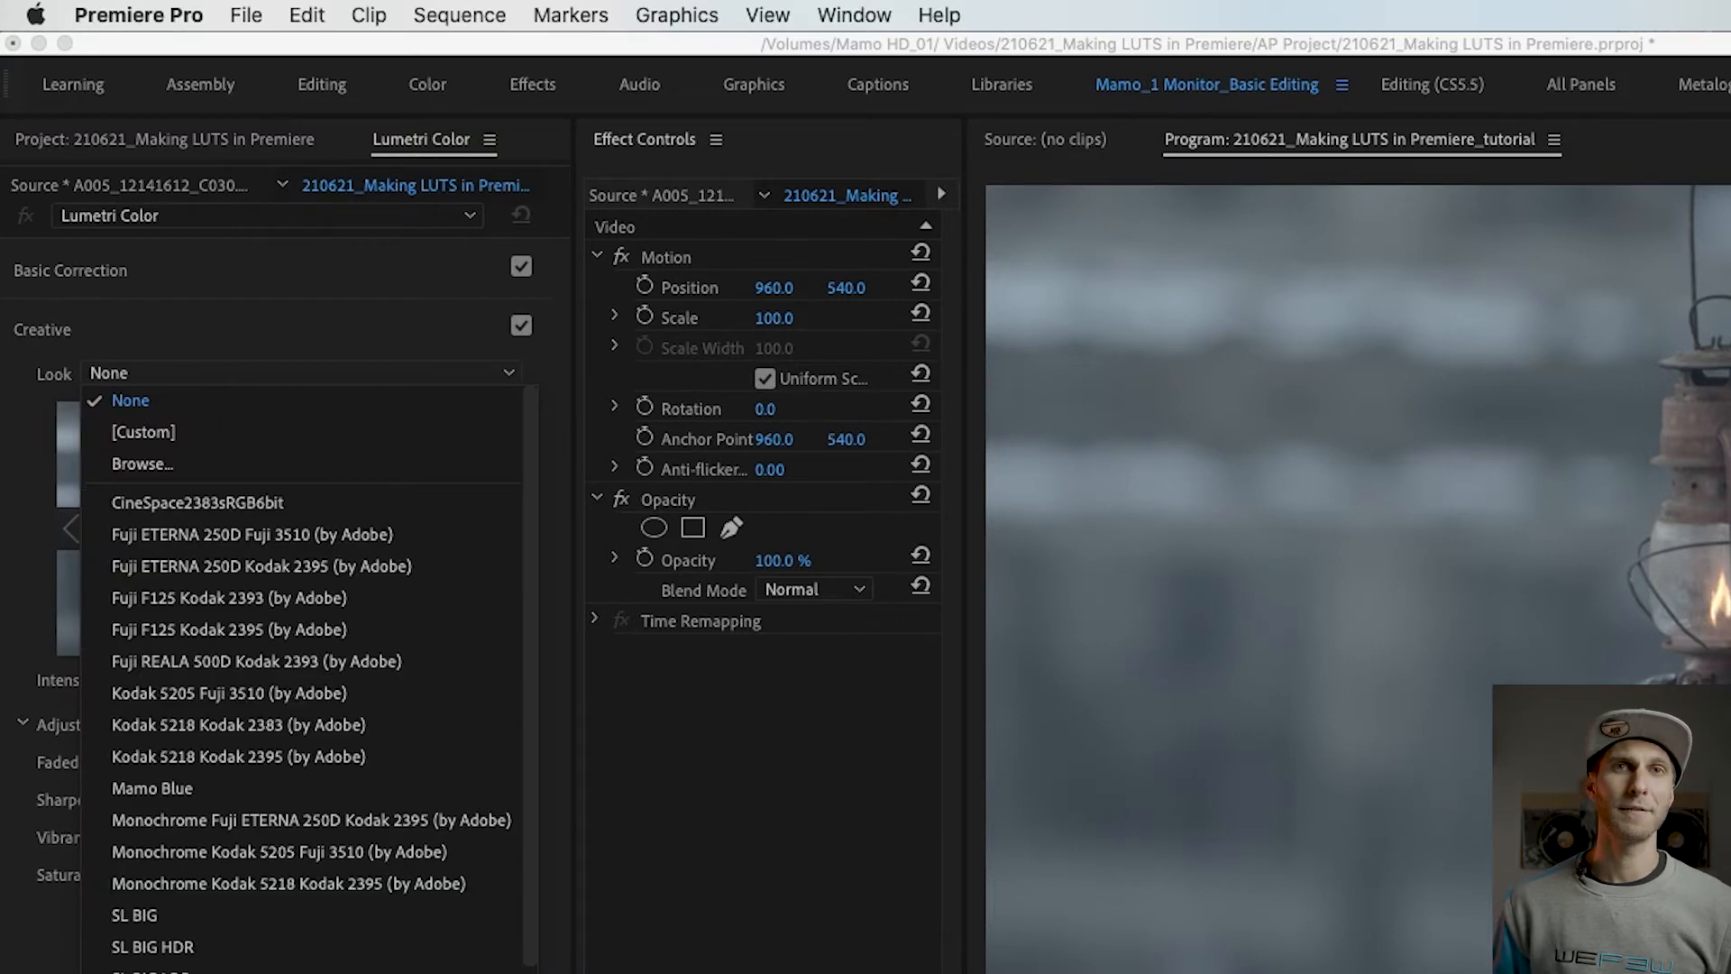
{"action": "left_click", "coordinate": [268, 339]}
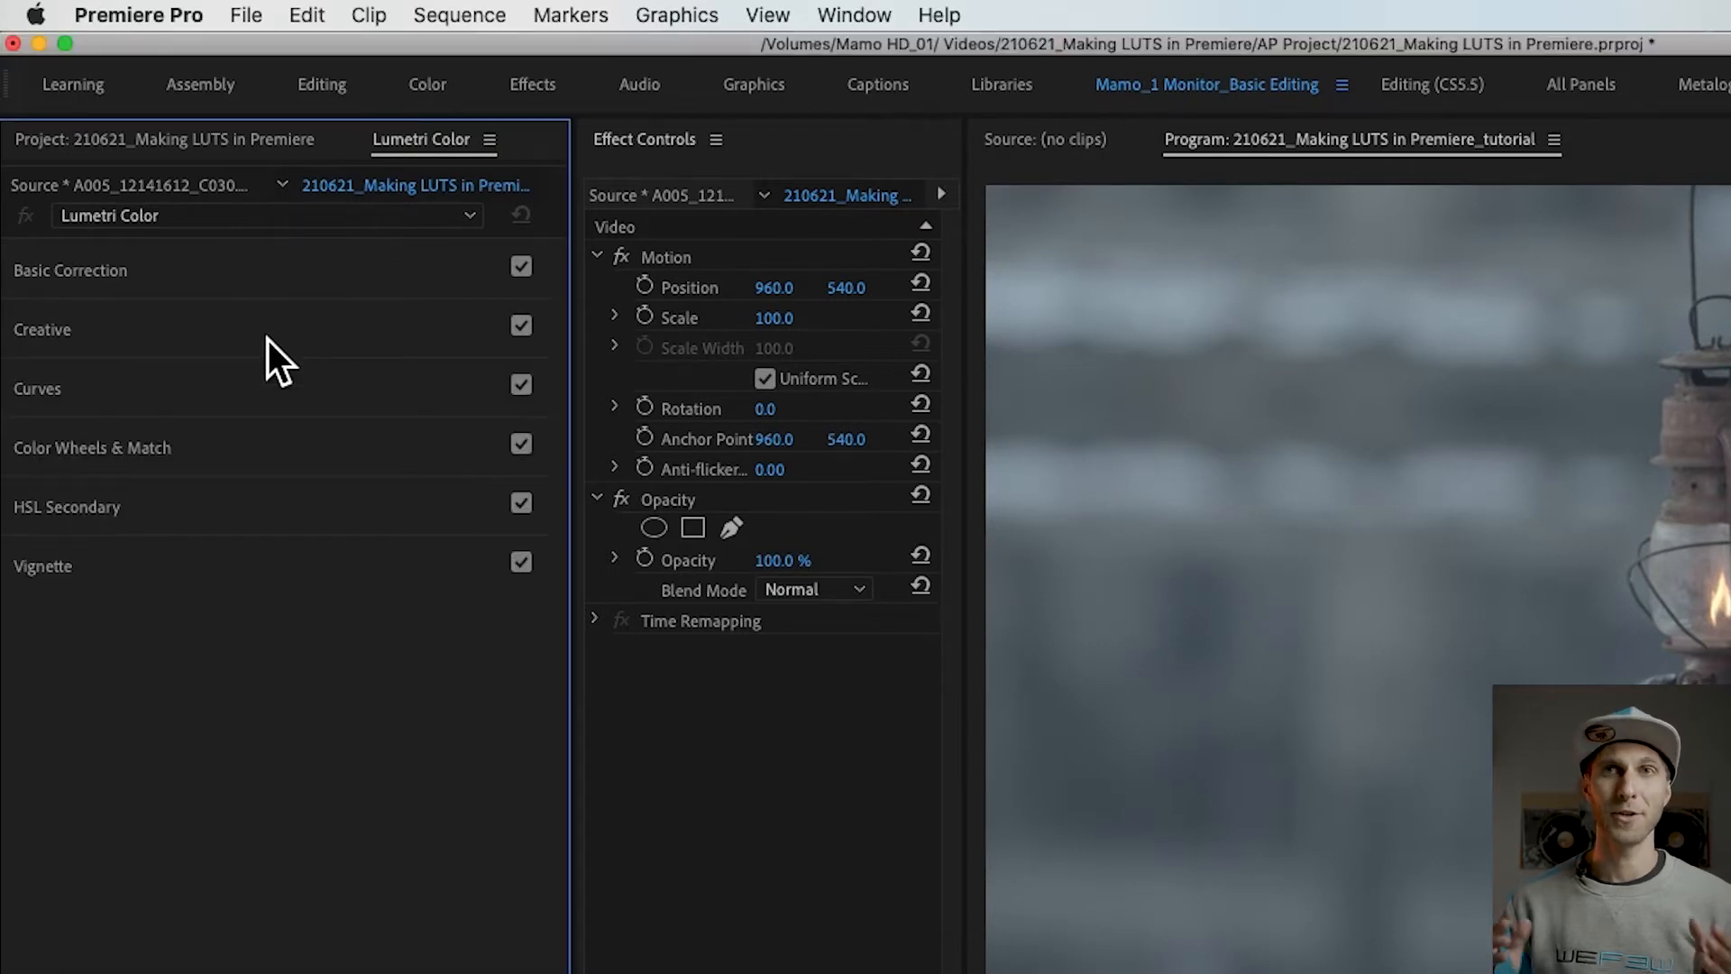
{"action": "left_click", "coordinate": [397, 332]}
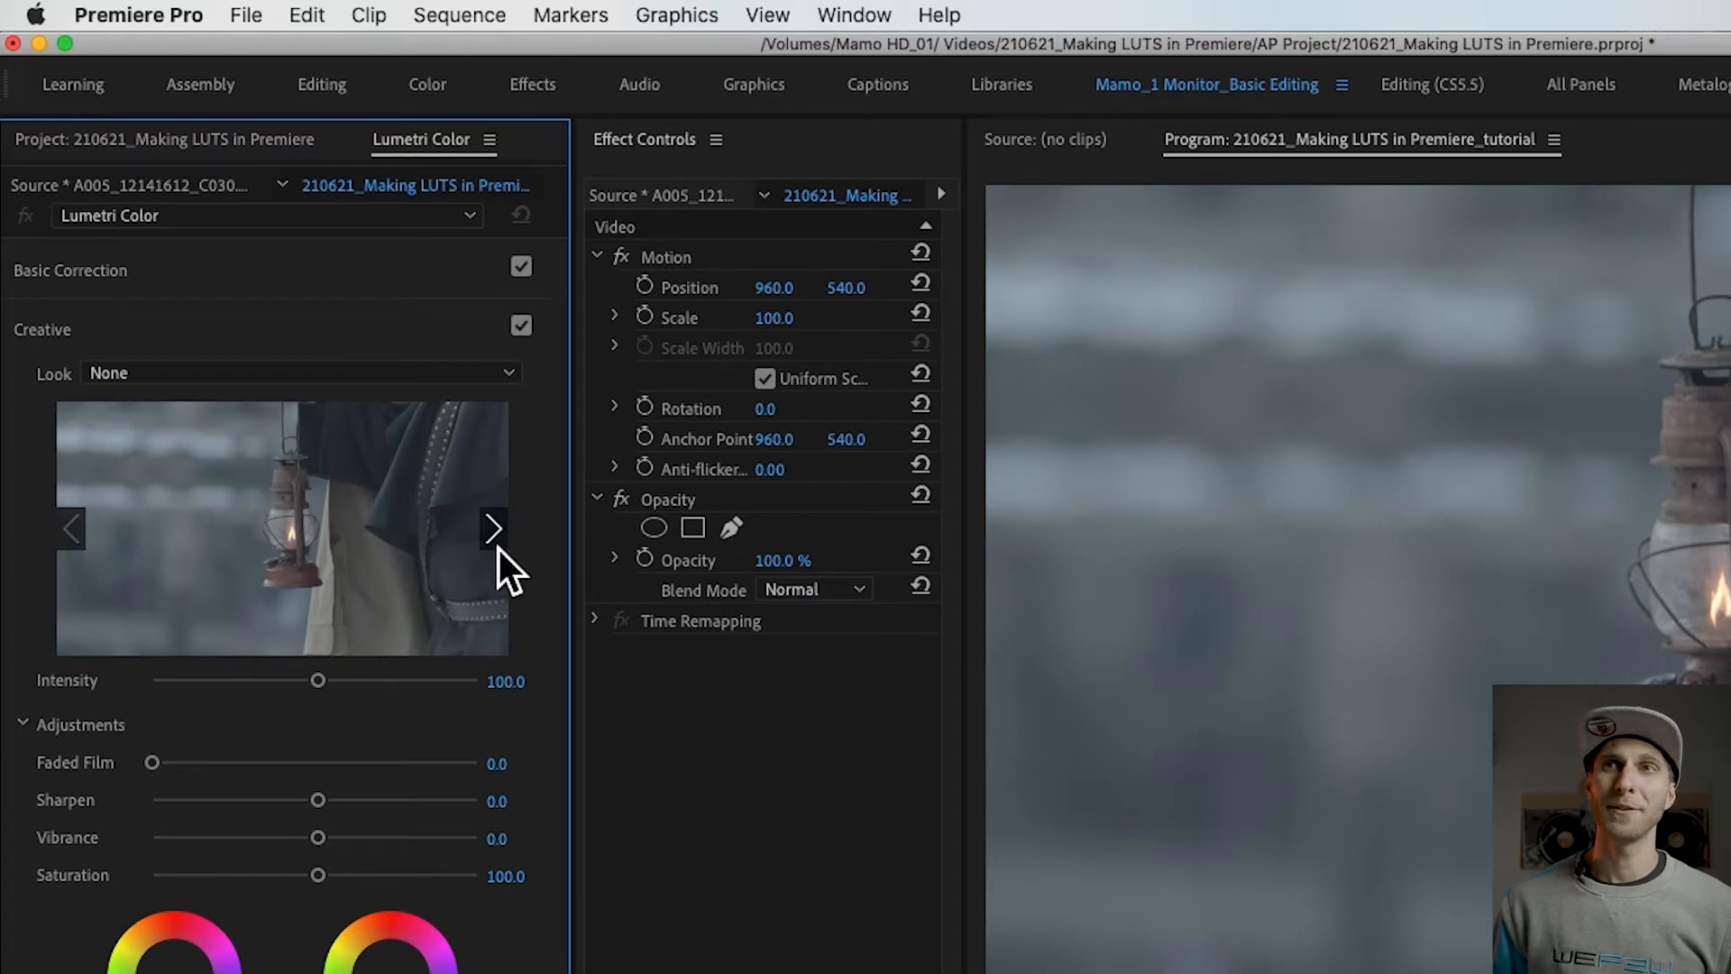
Step: Preview the Creative looks in an enlarged preview, try Fuji REALA 500D Kodak 2393 (by Adobe) on the clip, and undo it
{"action": "left_click", "coordinate": [501, 541]}
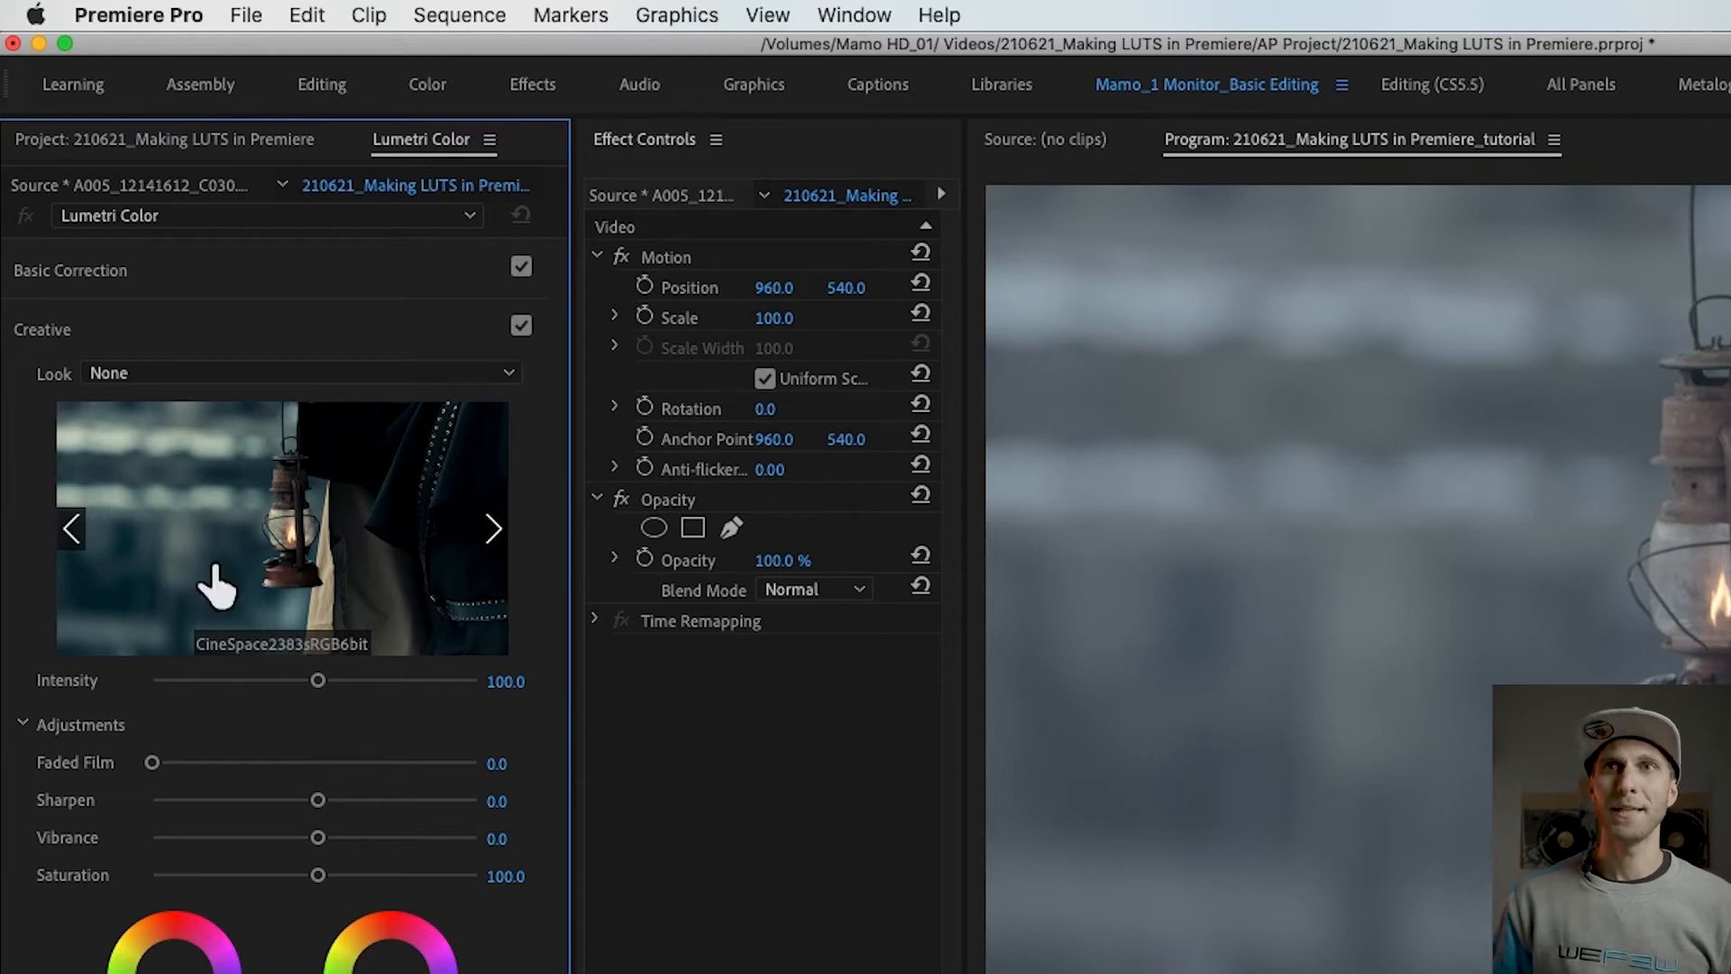
{"action": "left_click_drag", "start_coordinate": [584, 498], "coordinate": [773, 490]}
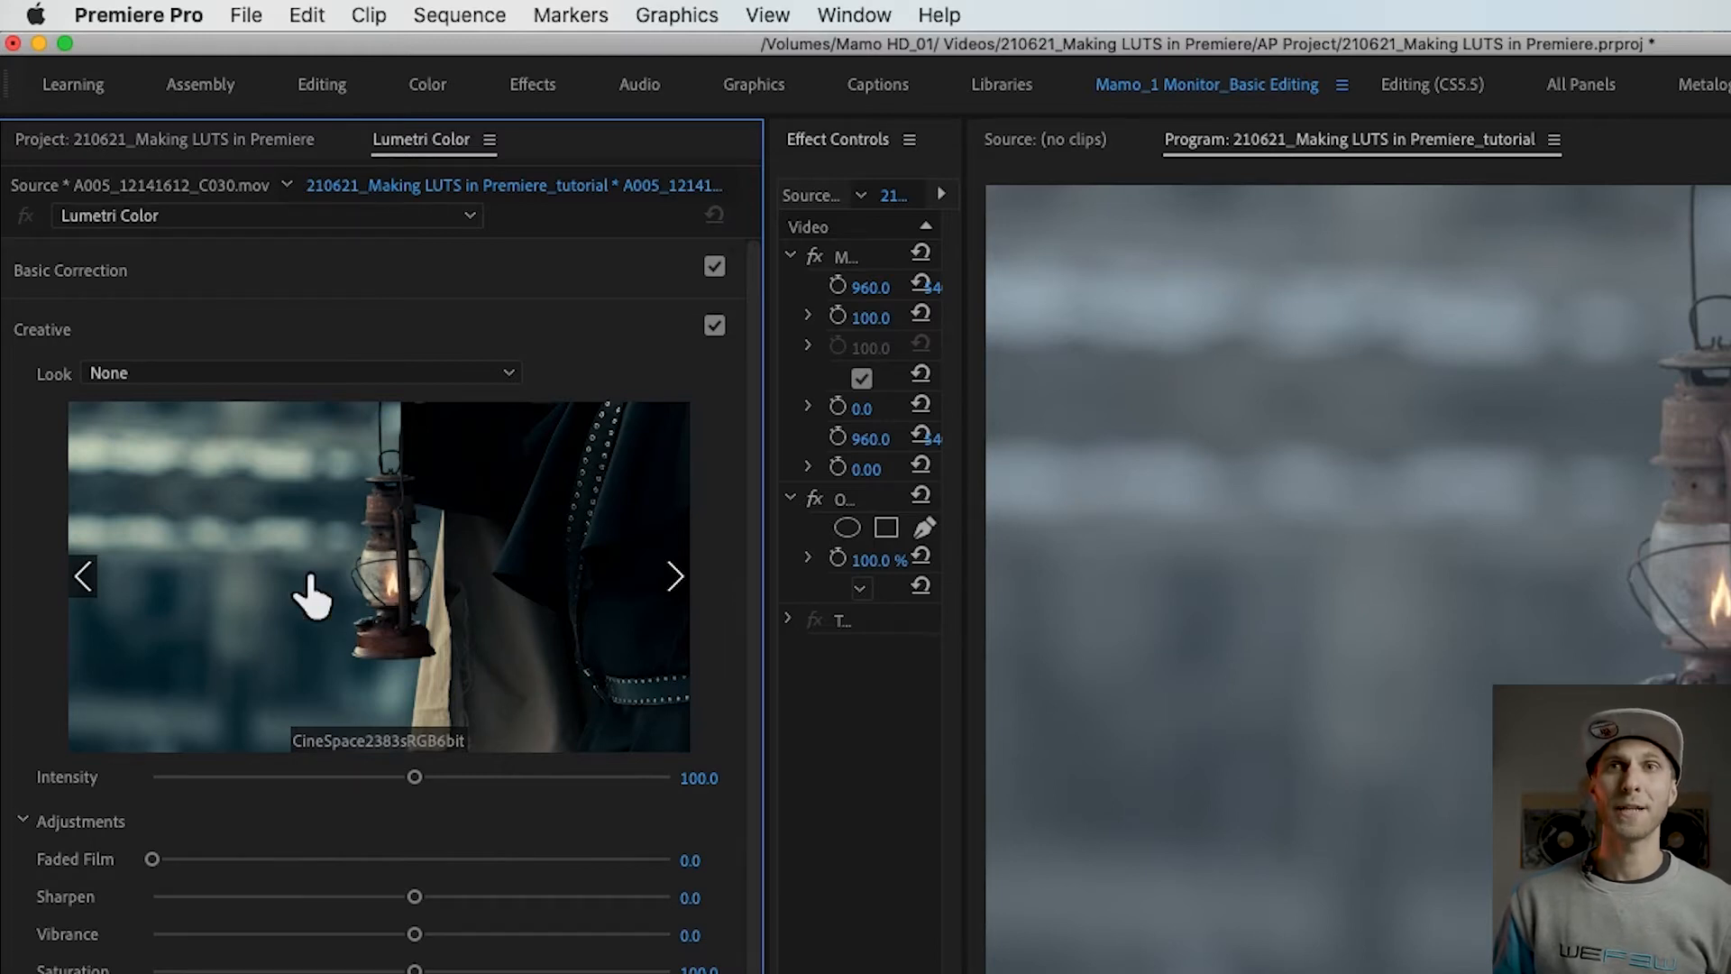
{"action": "left_click", "coordinate": [675, 573]}
{"action": "left_click", "coordinate": [681, 582]}
{"action": "left_click", "coordinate": [681, 581]}
{"action": "left_click", "coordinate": [681, 582]}
{"action": "left_click", "coordinate": [682, 581]}
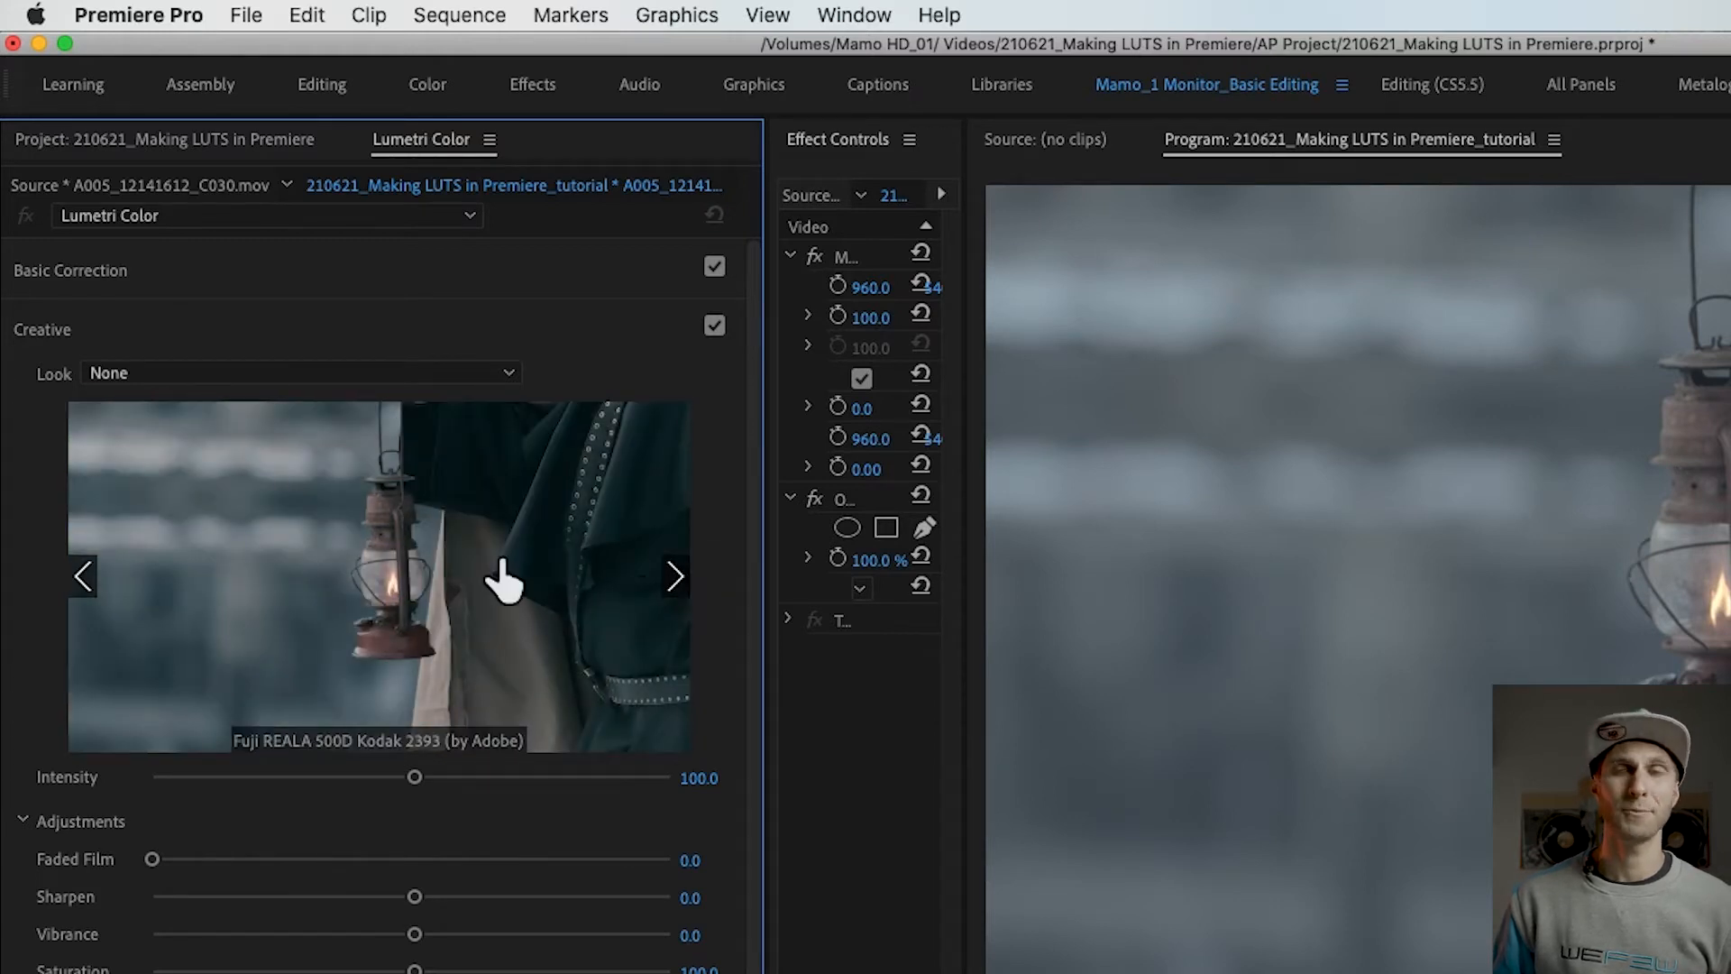
{"action": "left_click", "coordinate": [383, 574]}
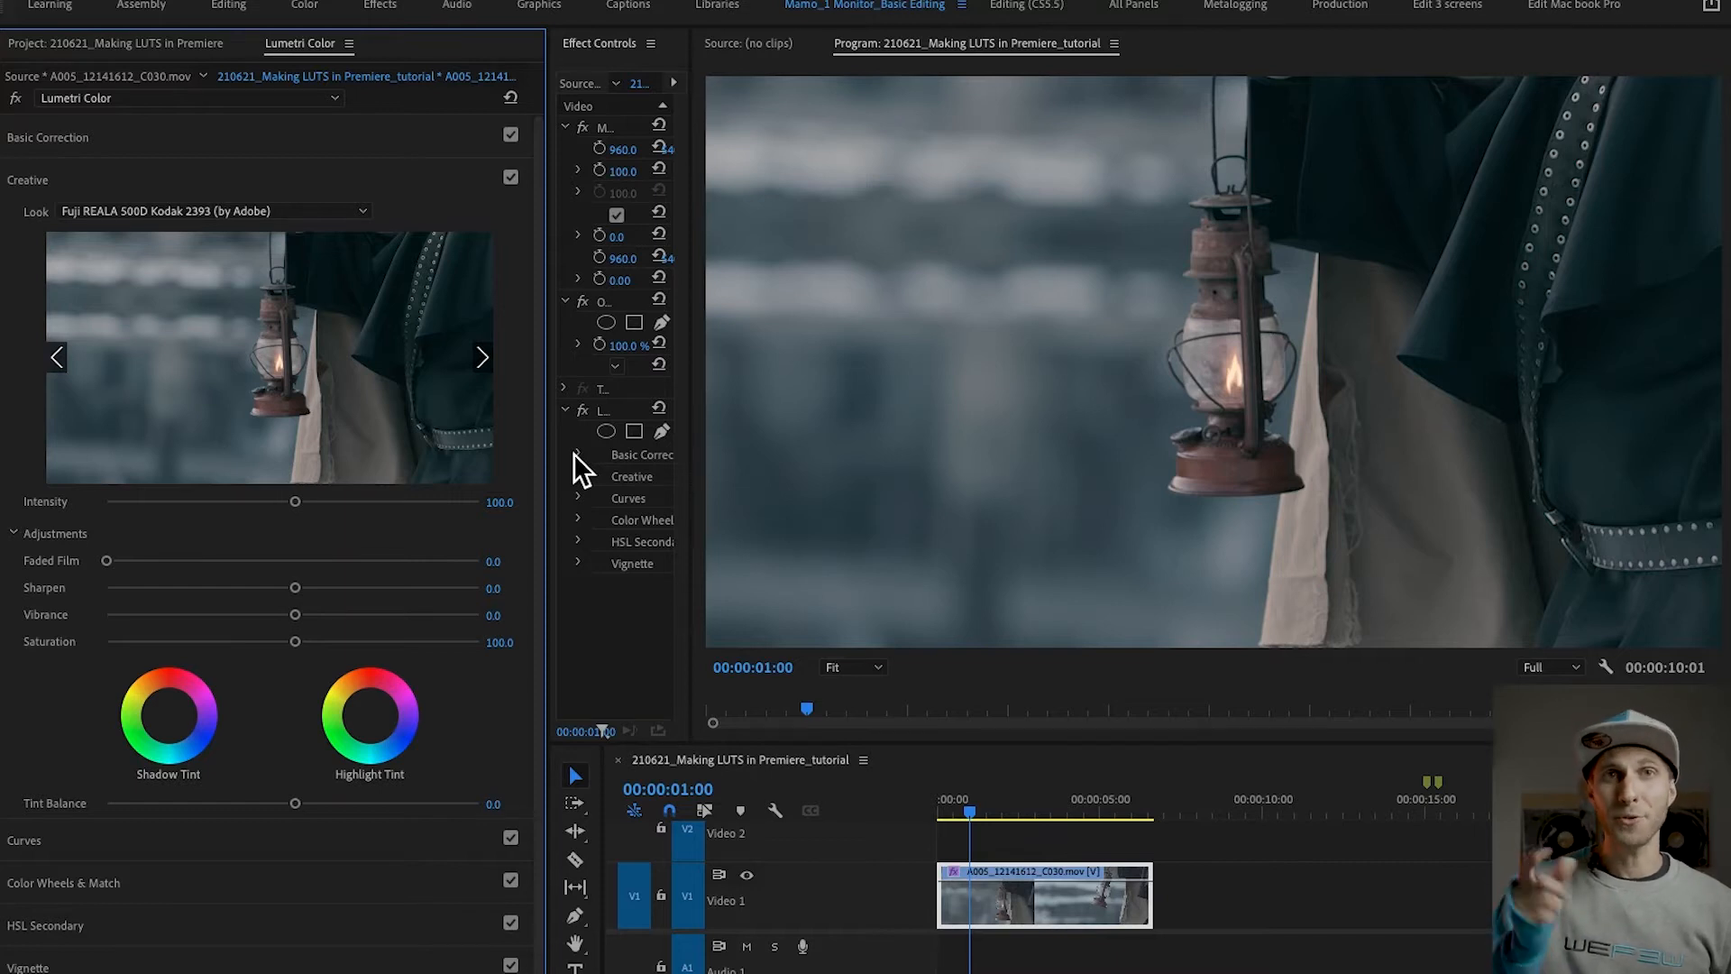
{"action": "key", "text": "super+z"}
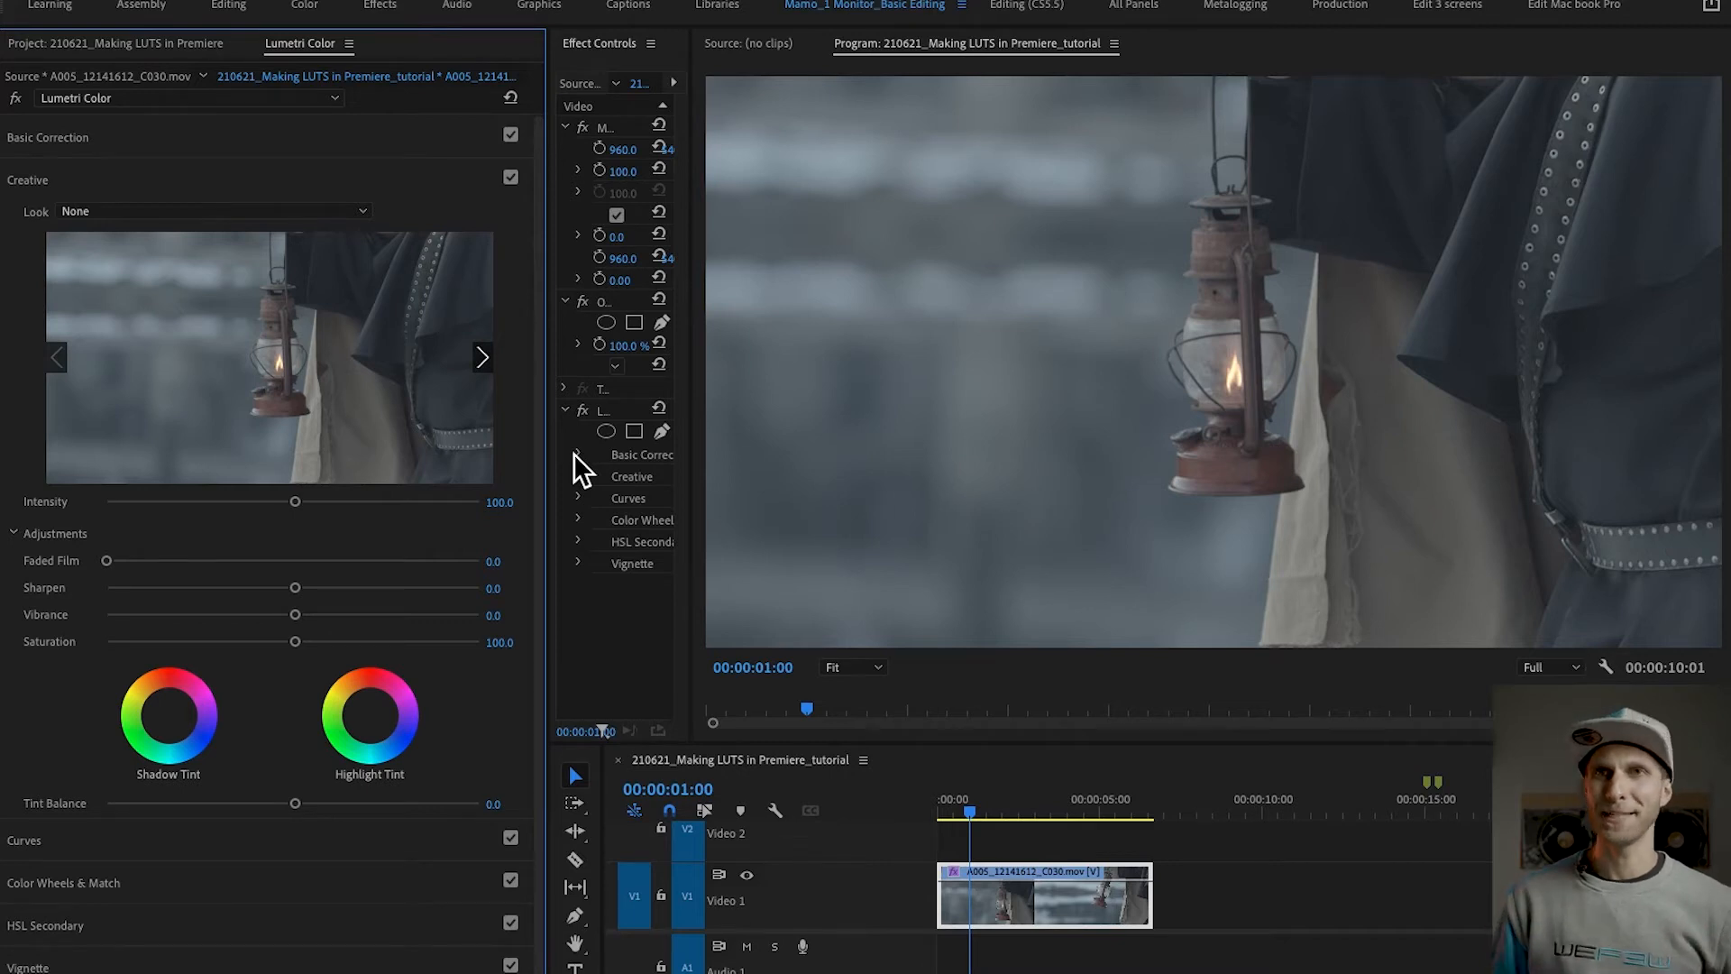
Step: In Basic Correction, set the clip's Exposure to 0.6 and Contrast to 79.4
{"action": "left_click", "coordinate": [108, 184]}
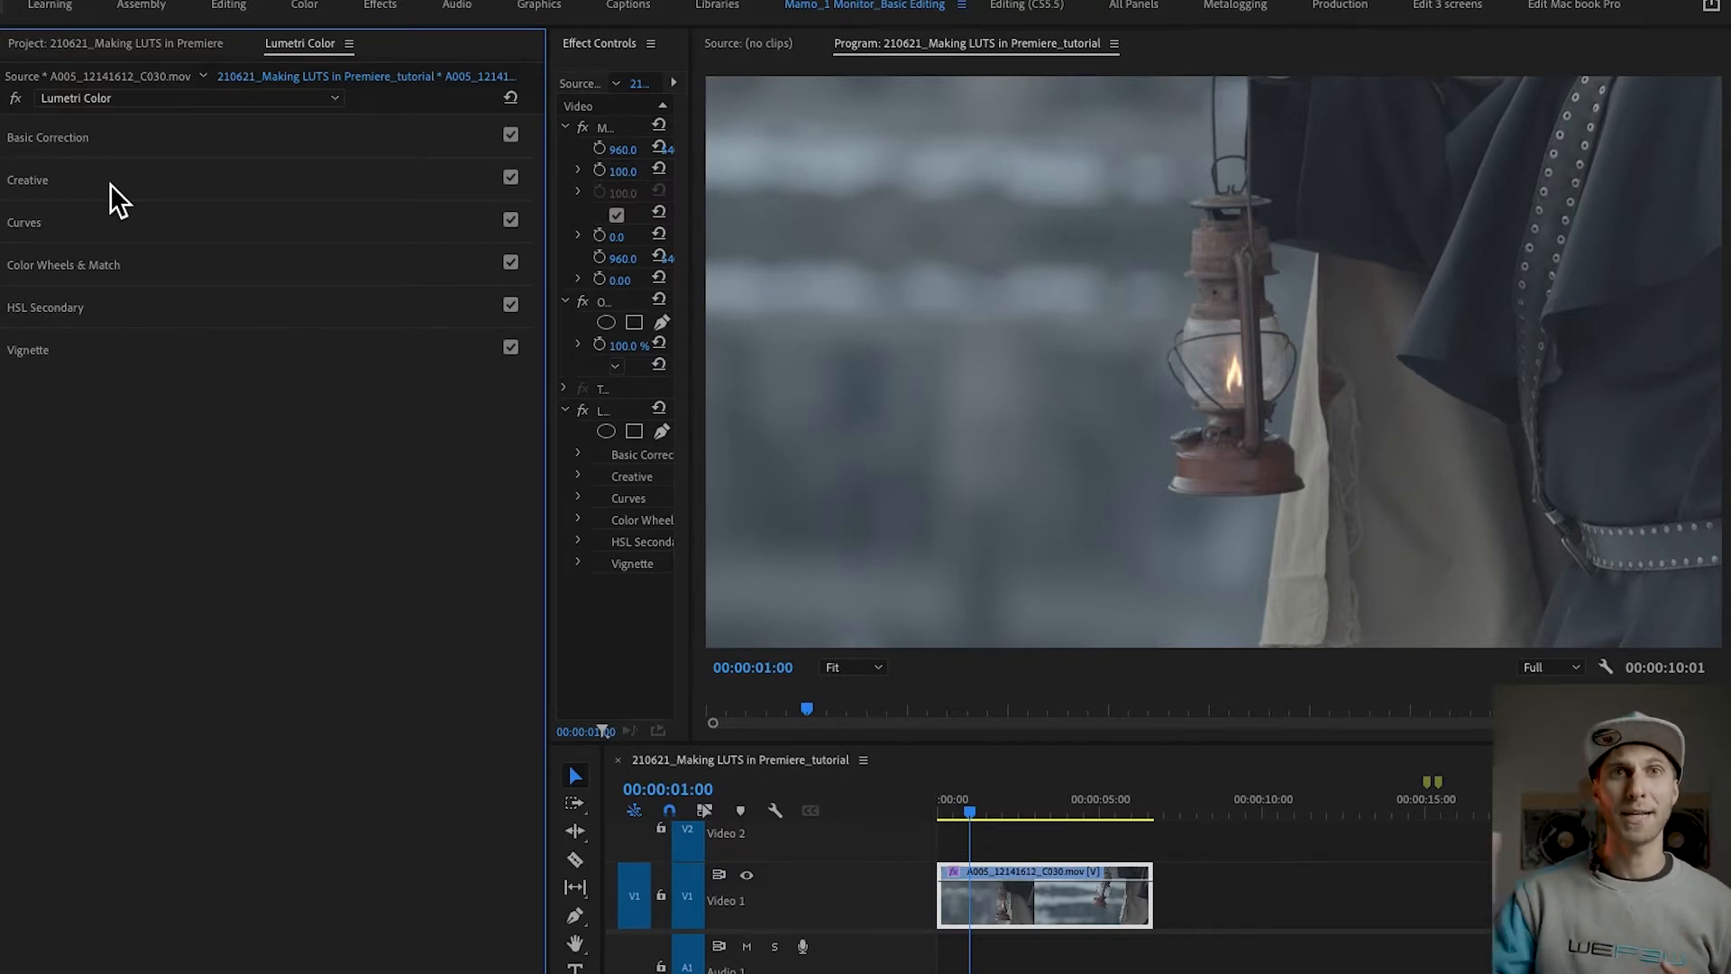
{"action": "left_click", "coordinate": [123, 140]}
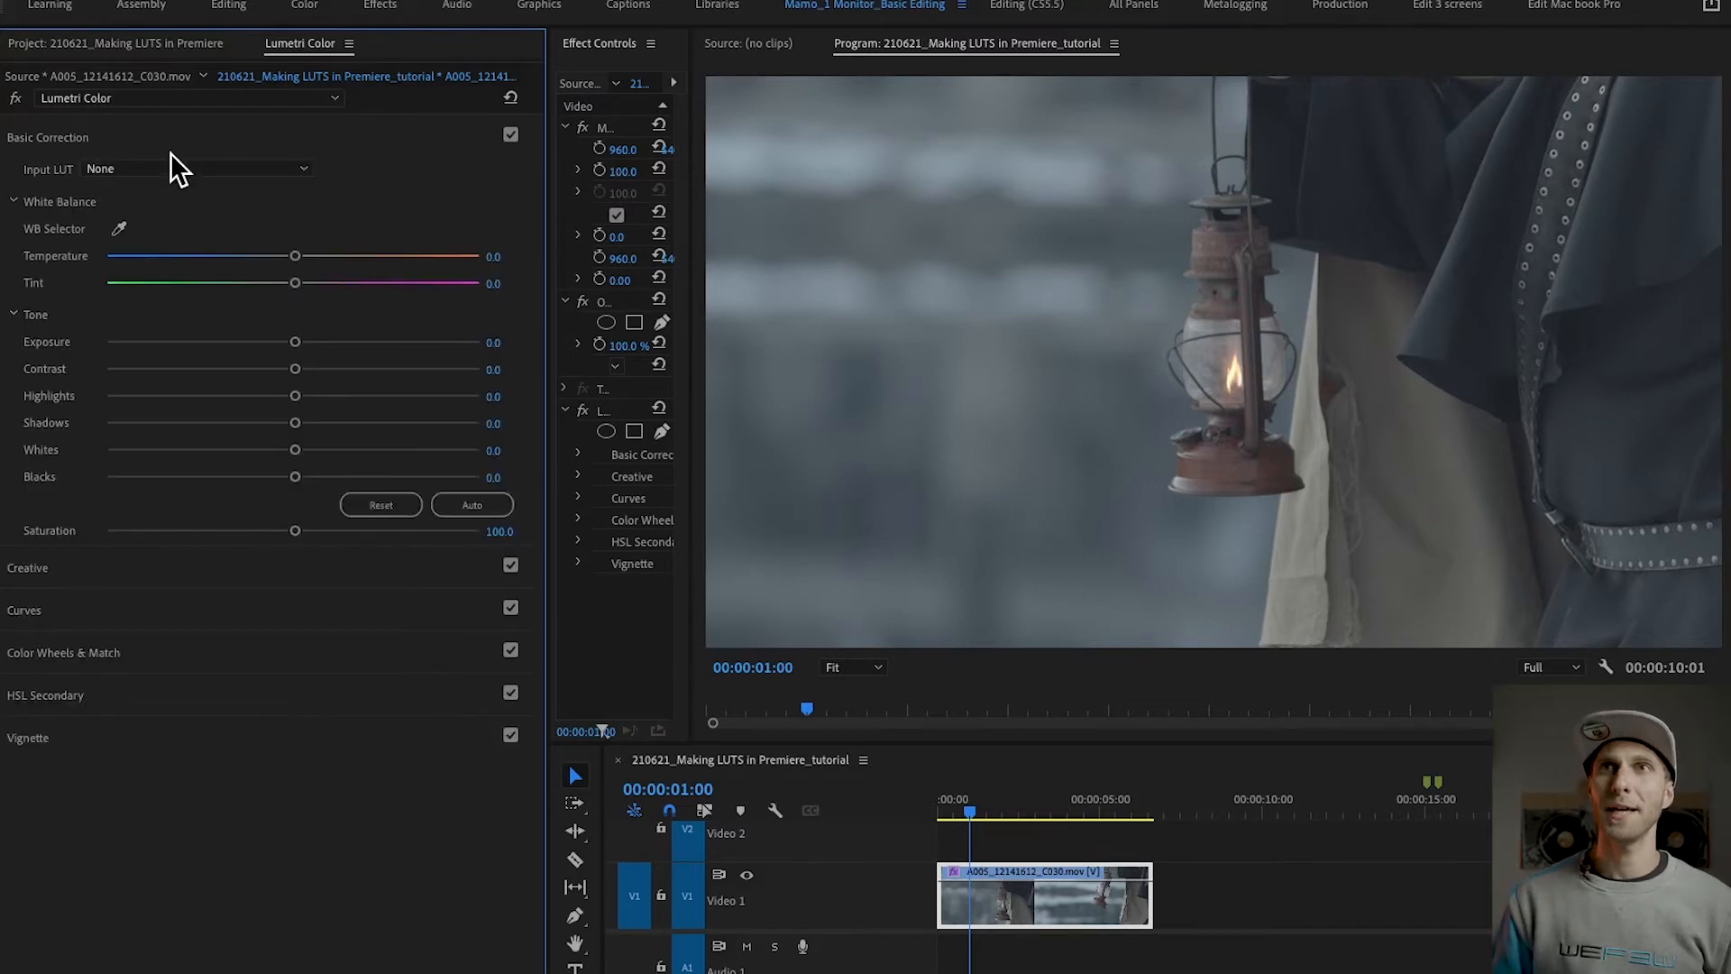
{"action": "left_click_drag", "start_coordinate": [296, 343], "coordinate": [441, 368]}
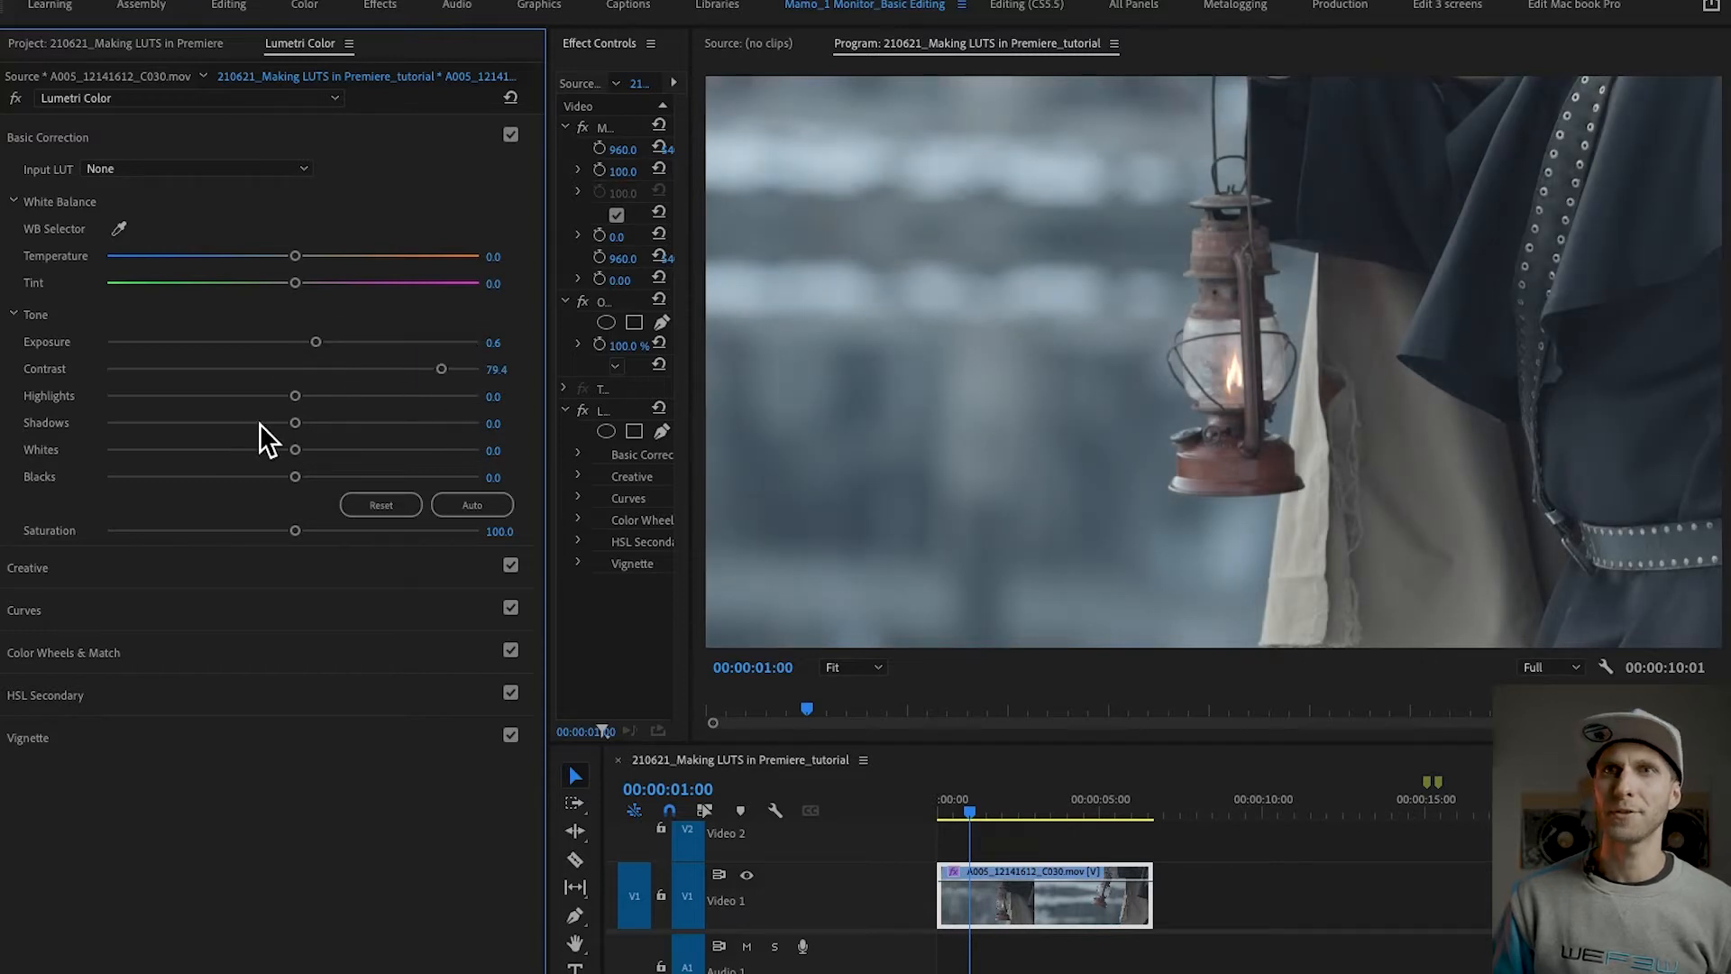
Step: Set Shadows to -57.8, Blacks to -57.2, Whites to 18.3 and Saturation to 137.2 in Basic Correction
{"action": "left_click", "coordinate": [222, 423]}
{"action": "left_click_drag", "start_coordinate": [222, 423], "coordinate": [184, 423]}
{"action": "left_click_drag", "start_coordinate": [230, 477], "coordinate": [186, 476]}
{"action": "mouse_move", "coordinate": [316, 450]}
{"action": "left_mouse_down"}
{"action": "mouse_move", "coordinate": [375, 450]}
{"action": "mouse_move", "coordinate": [328, 458]}
{"action": "left_mouse_up"}
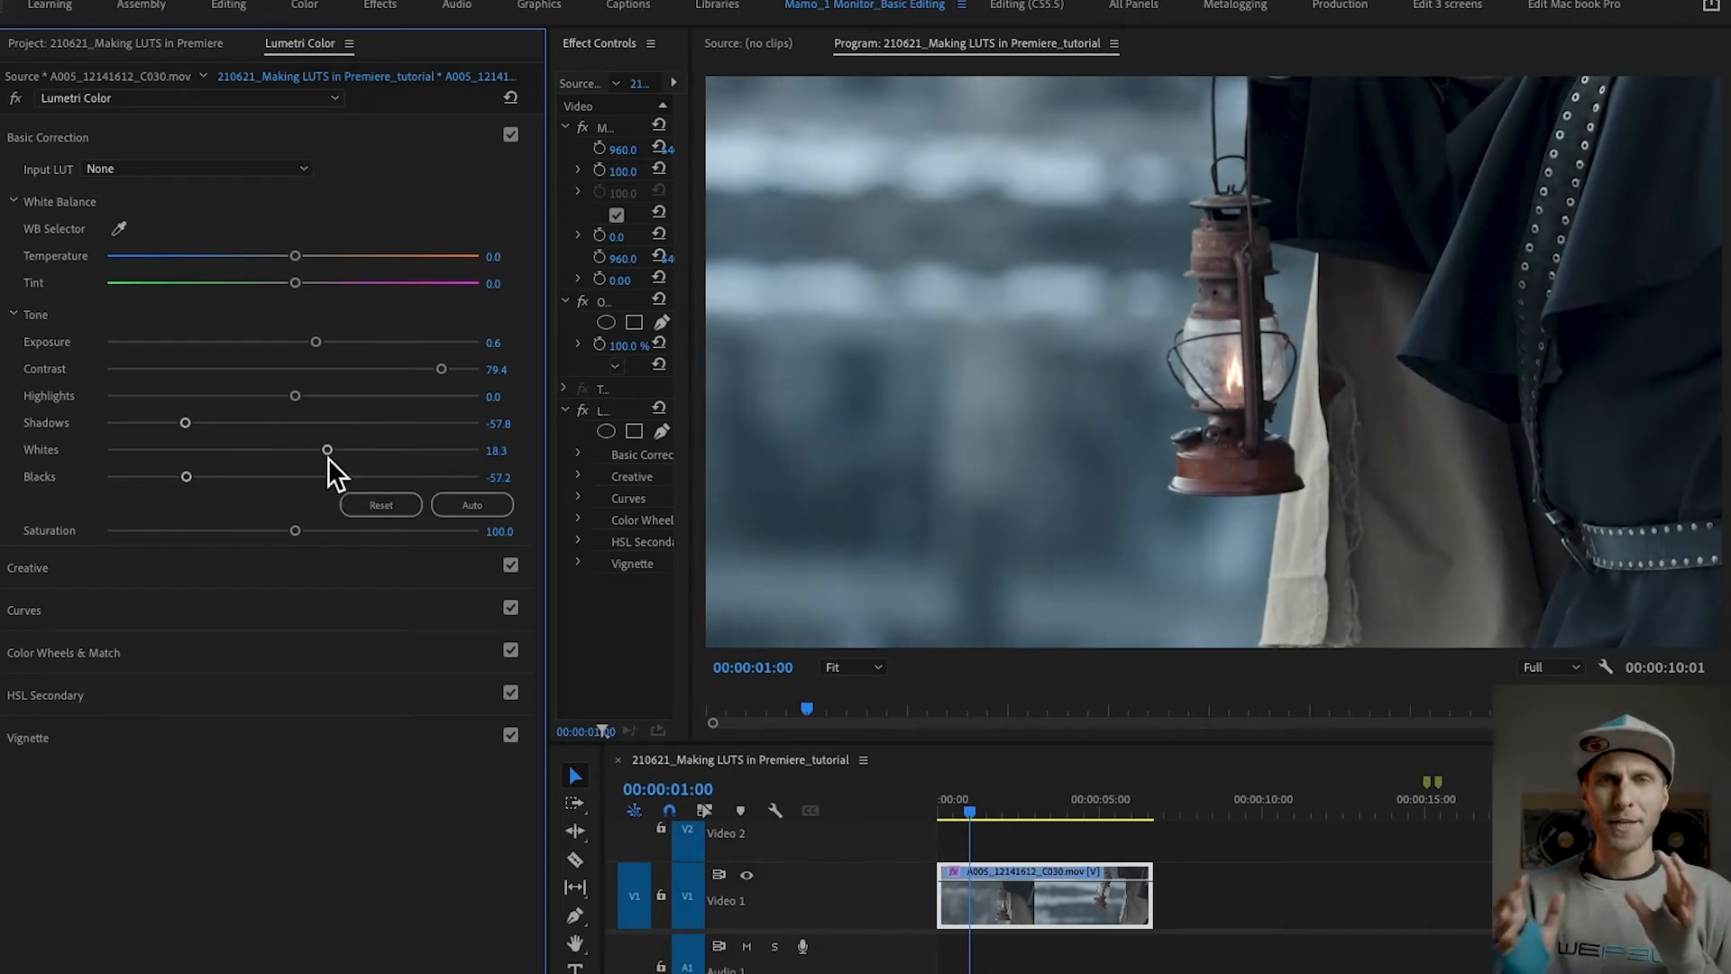
{"action": "left_click", "coordinate": [366, 531]}
{"action": "left_click_drag", "start_coordinate": [366, 532], "coordinate": [362, 532]}
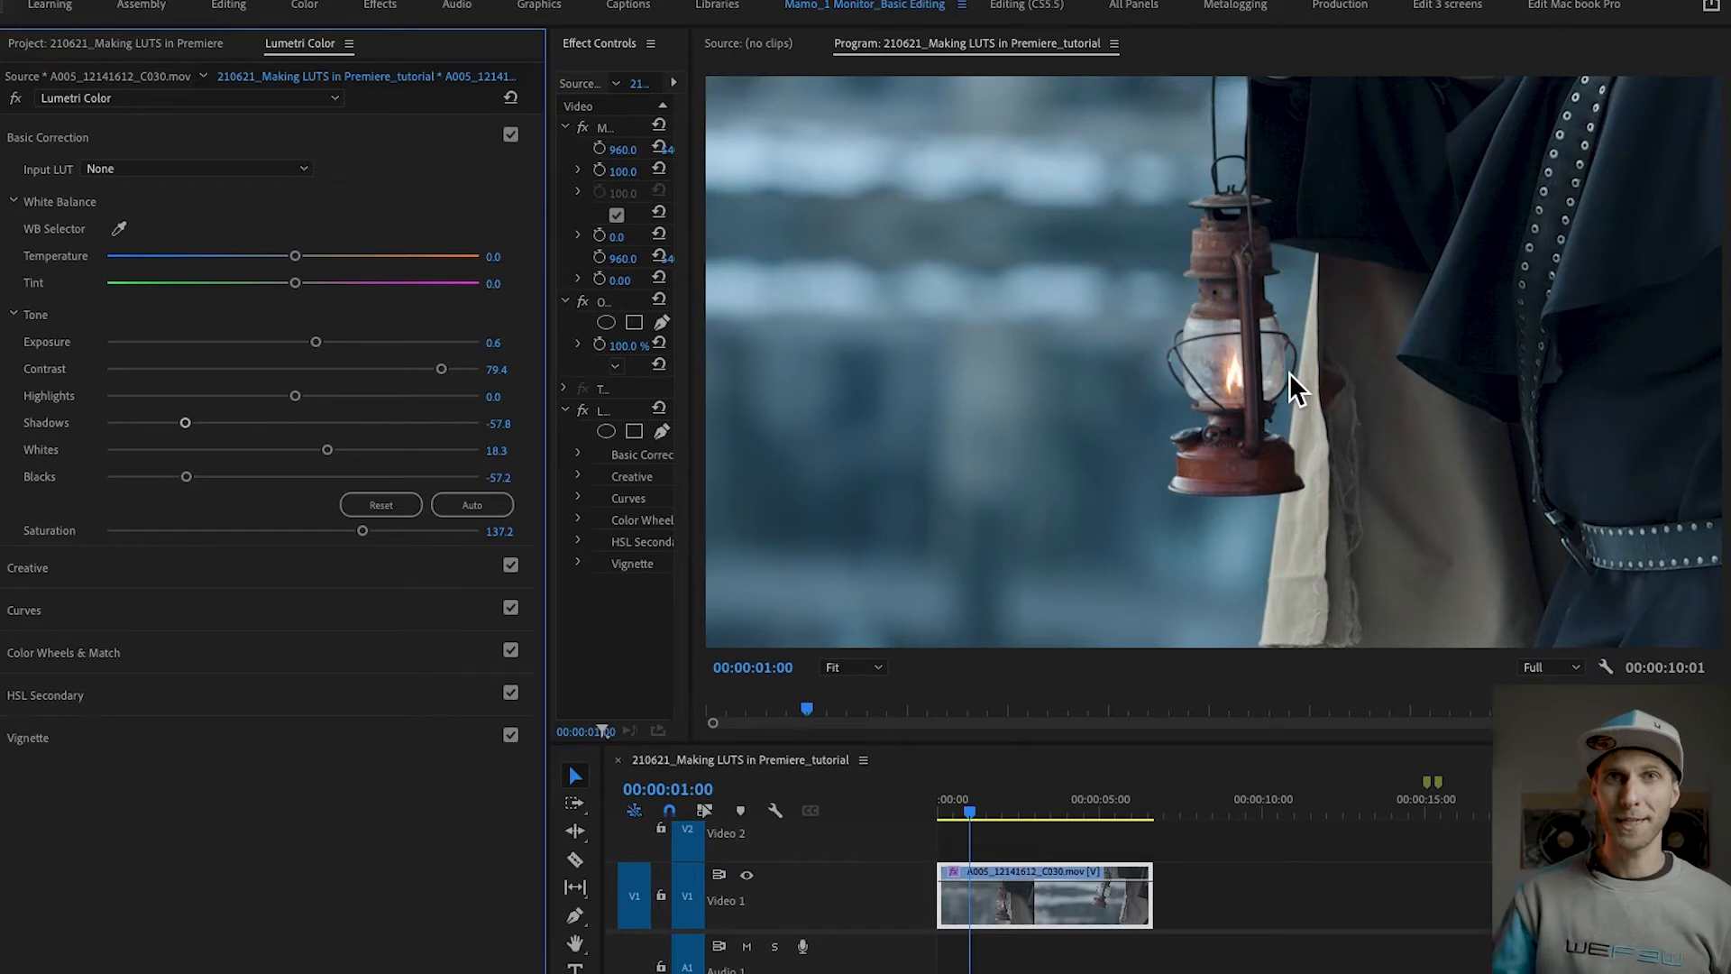
{"action": "left_click", "coordinate": [200, 139]}
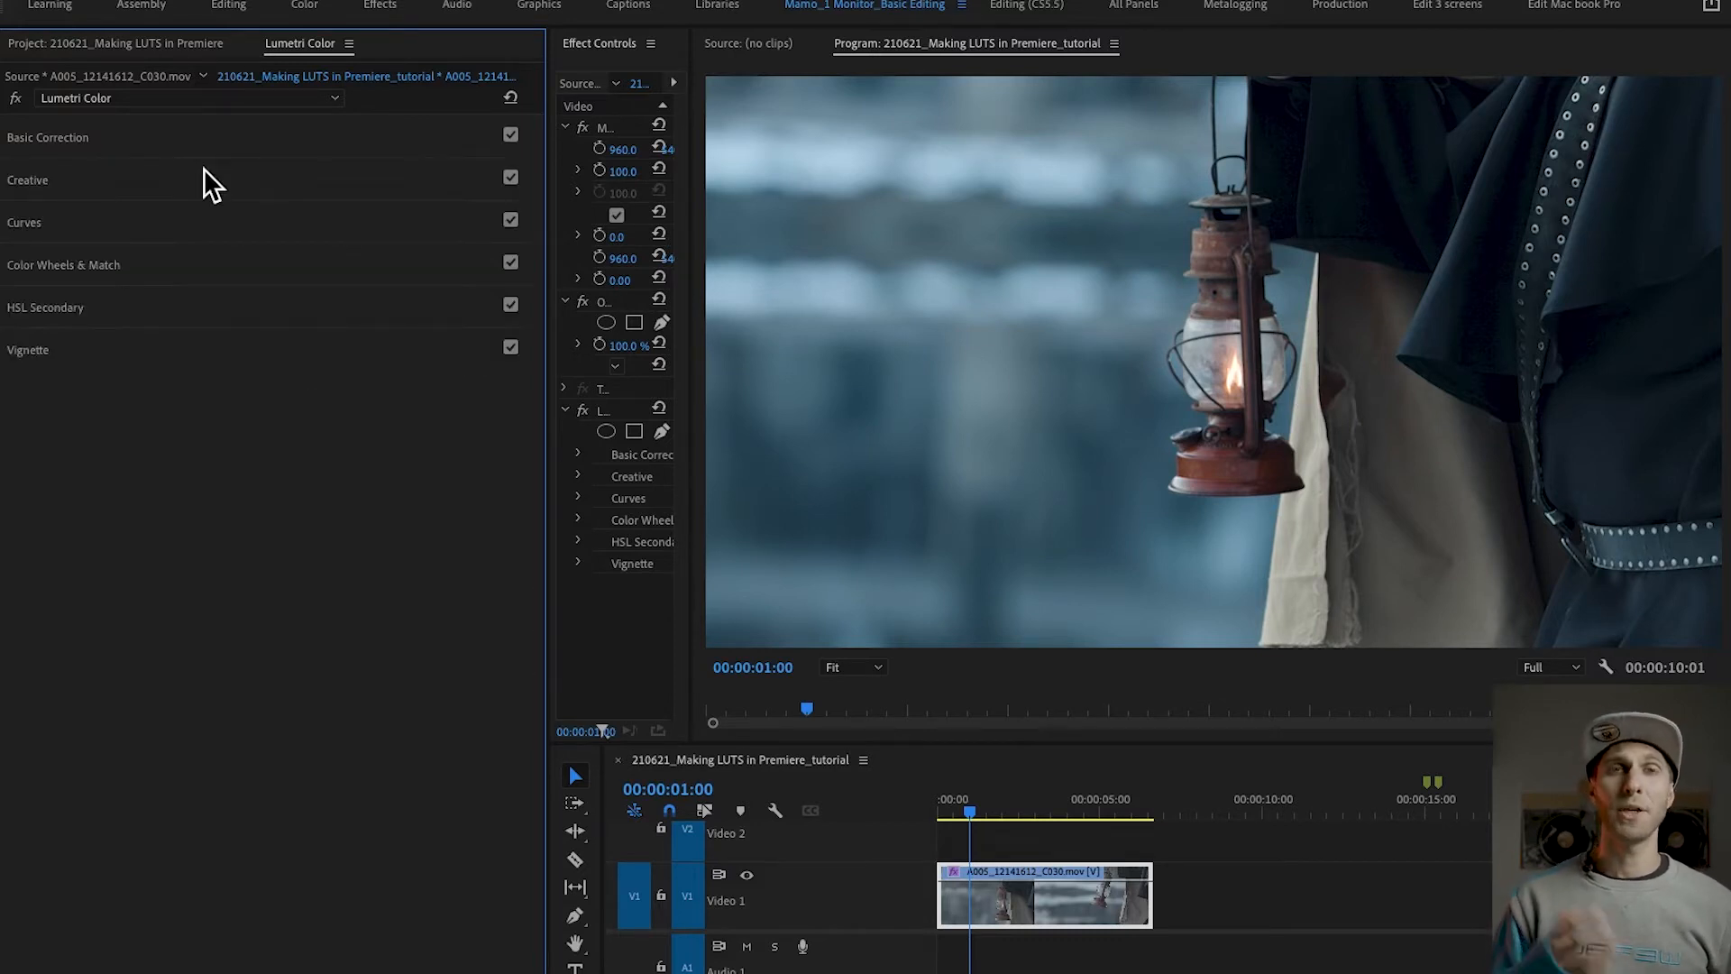
Step: Shape the white RGB curve into a gentle S by raising the highlights slightly and lowering the shadows
{"action": "left_click", "coordinate": [98, 222]}
{"action": "left_click", "coordinate": [339, 403]}
{"action": "left_click", "coordinate": [221, 521]}
{"action": "mouse_move", "coordinate": [340, 403]}
{"action": "left_mouse_down"}
{"action": "mouse_move", "coordinate": [350, 414]}
{"action": "mouse_move", "coordinate": [336, 400]}
{"action": "left_mouse_up"}
{"action": "left_click_drag", "start_coordinate": [226, 523], "coordinate": [225, 537]}
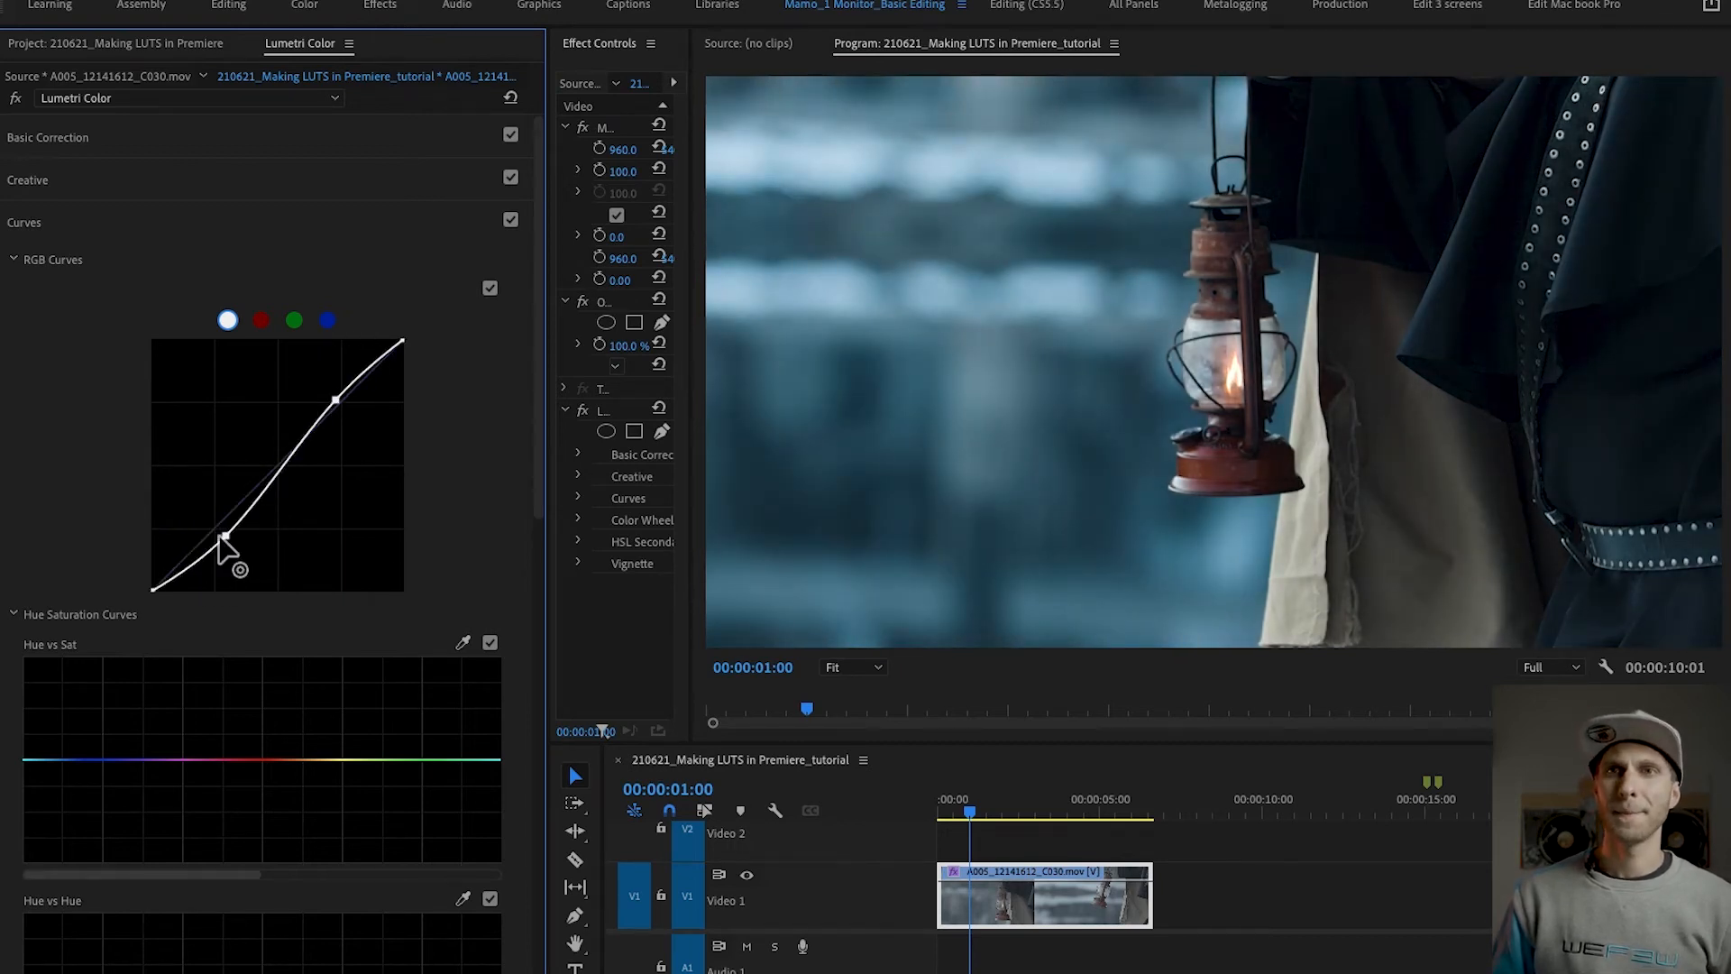
Step: Sample the blue background for the Hue vs Sat curve and raise its blue point to boost that colour
{"action": "left_click_drag", "start_coordinate": [542, 454], "coordinate": [545, 586]}
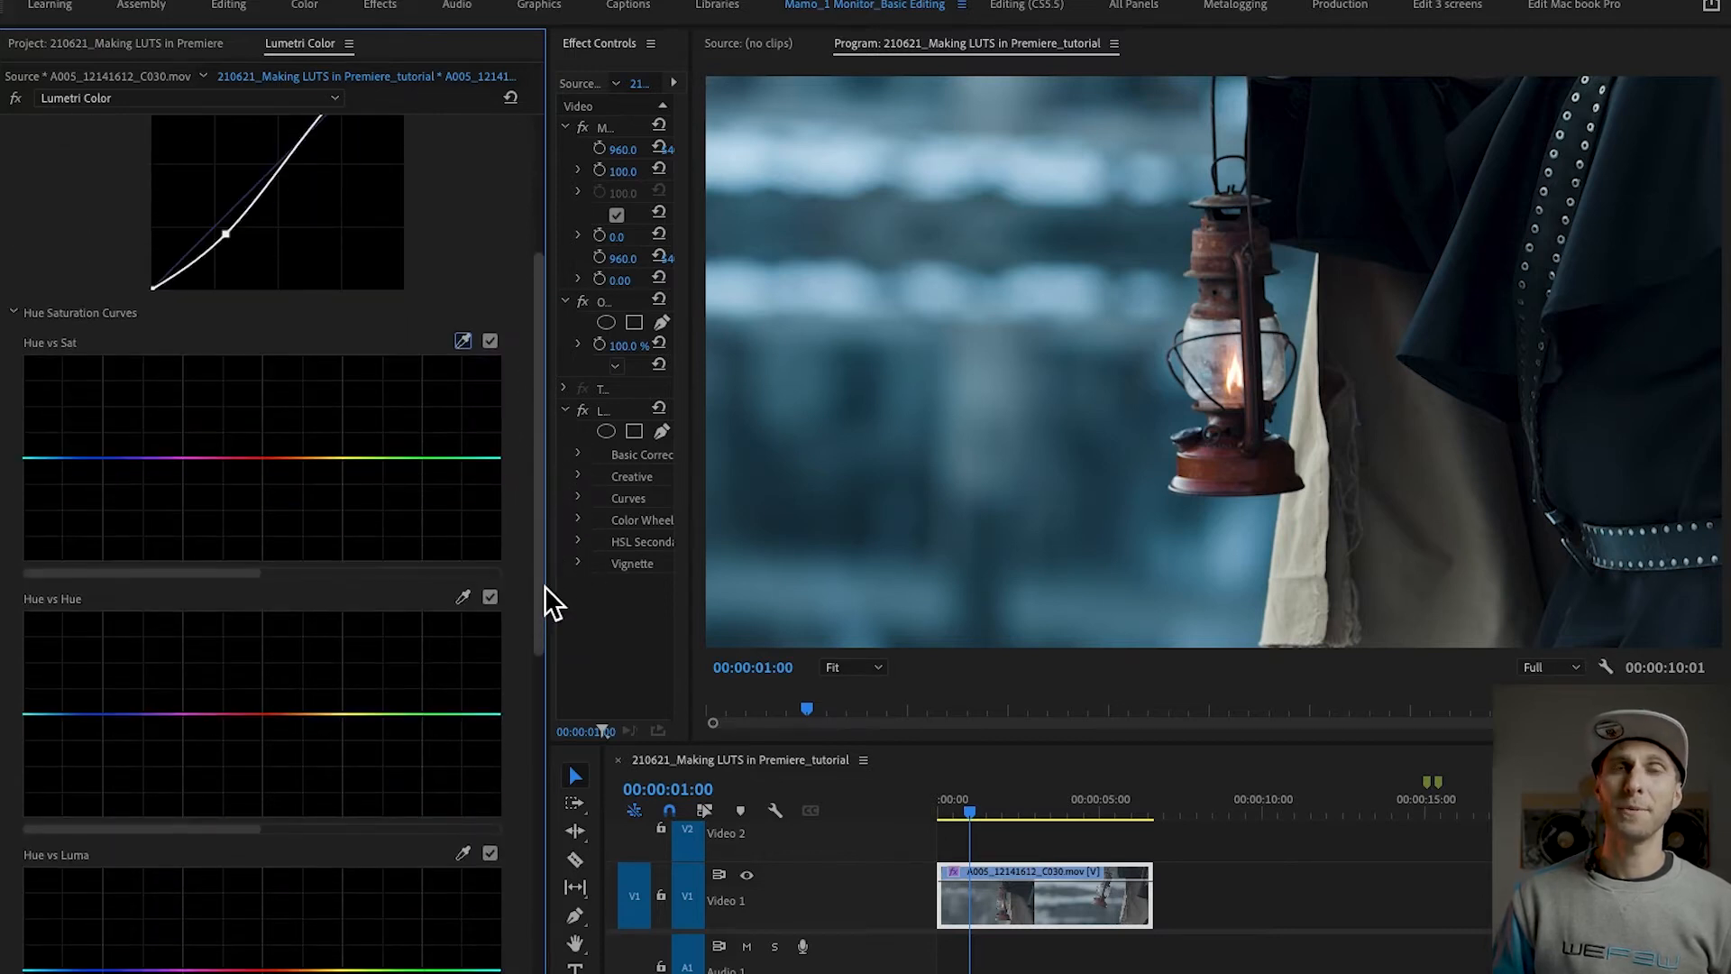
{"action": "left_click", "coordinate": [464, 341]}
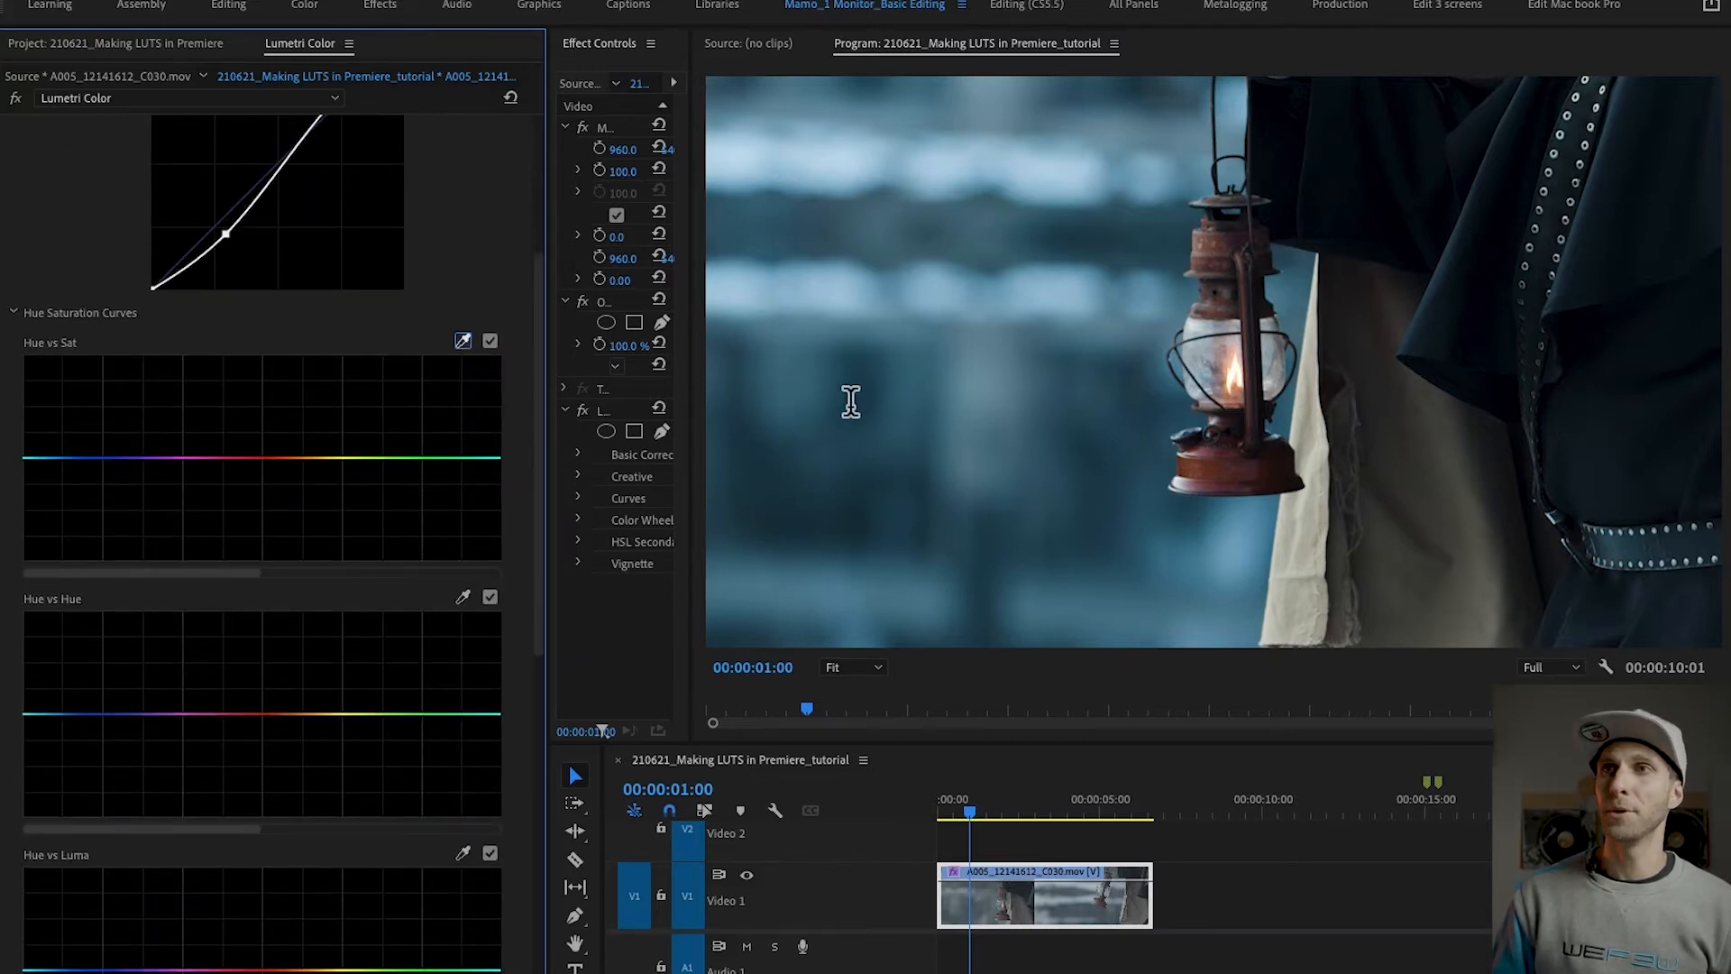
{"action": "left_click", "coordinate": [855, 402]}
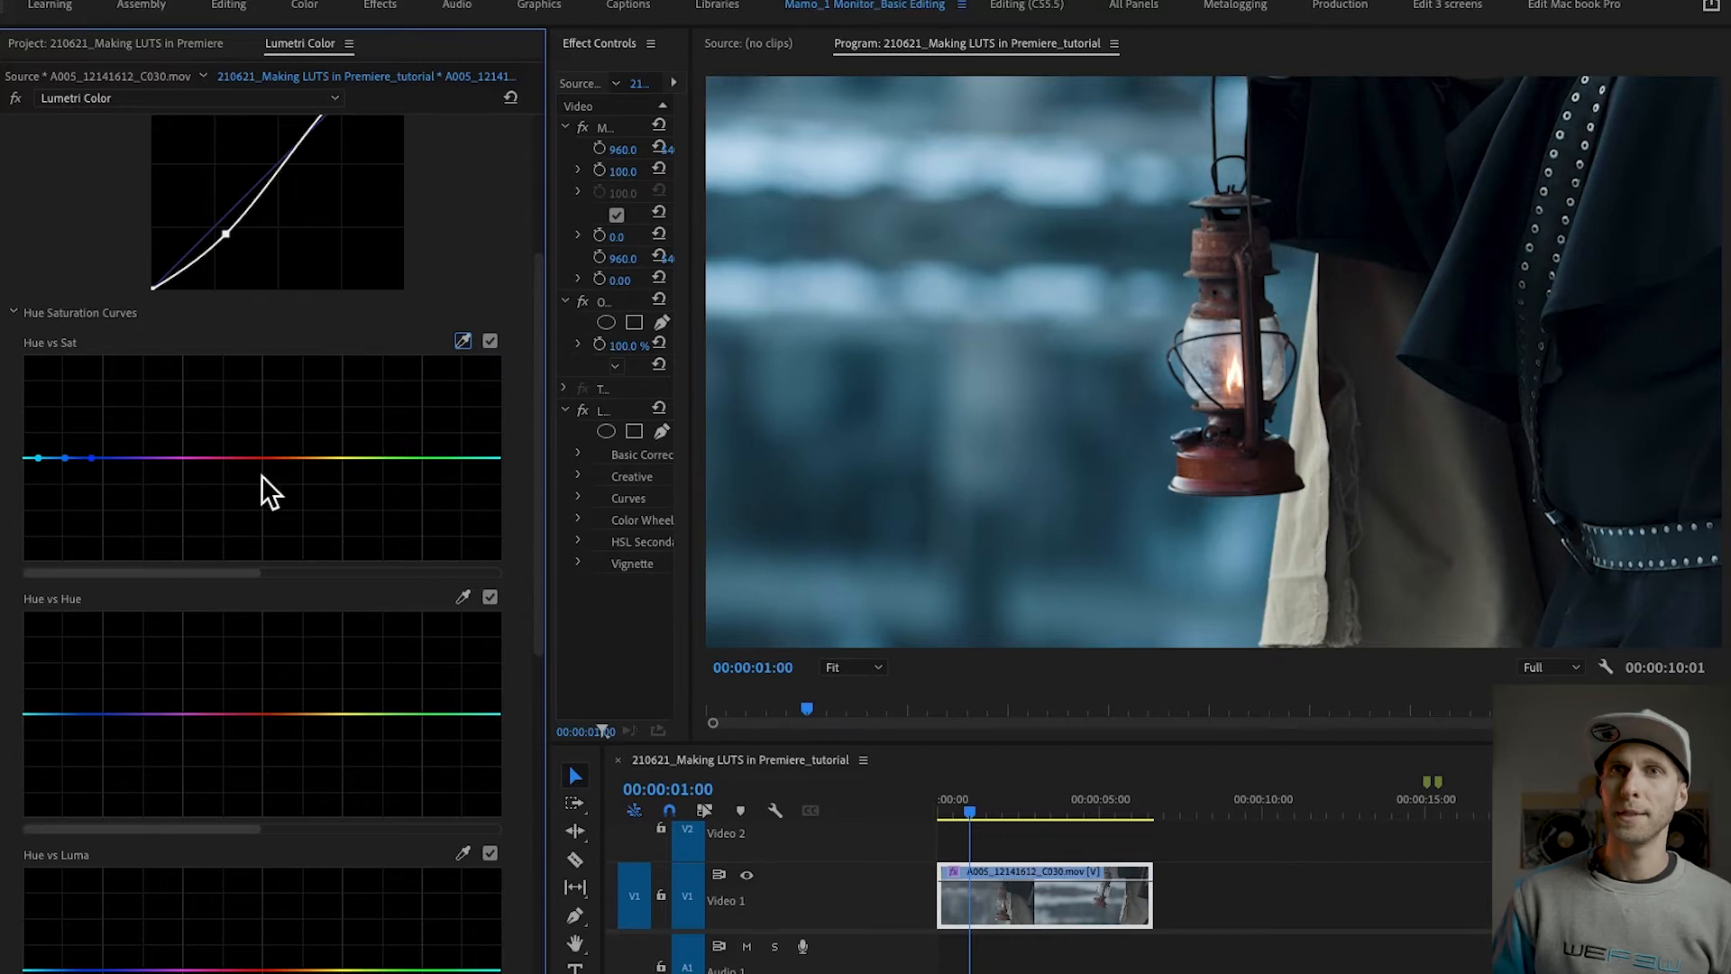
{"action": "left_click_drag", "start_coordinate": [65, 458], "coordinate": [61, 424]}
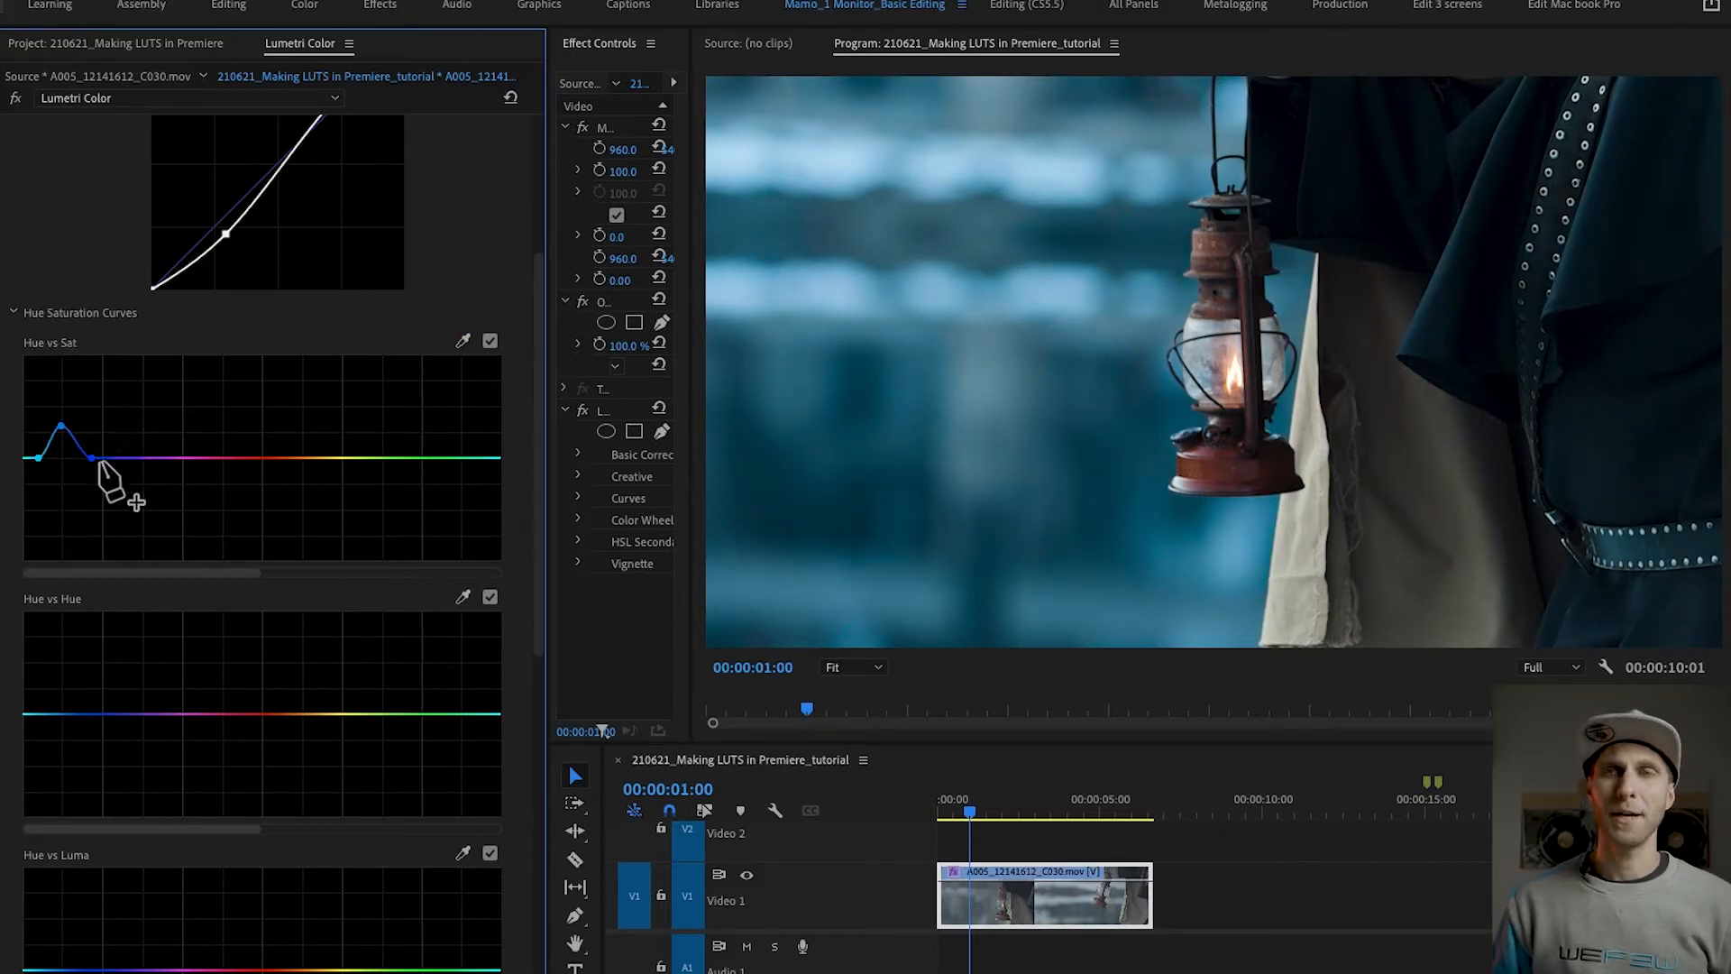
Step: Sample the lantern flame for the Hue vs Sat curve and raise the orange point, bounded by an added yellow point
{"action": "left_click", "coordinate": [465, 346]}
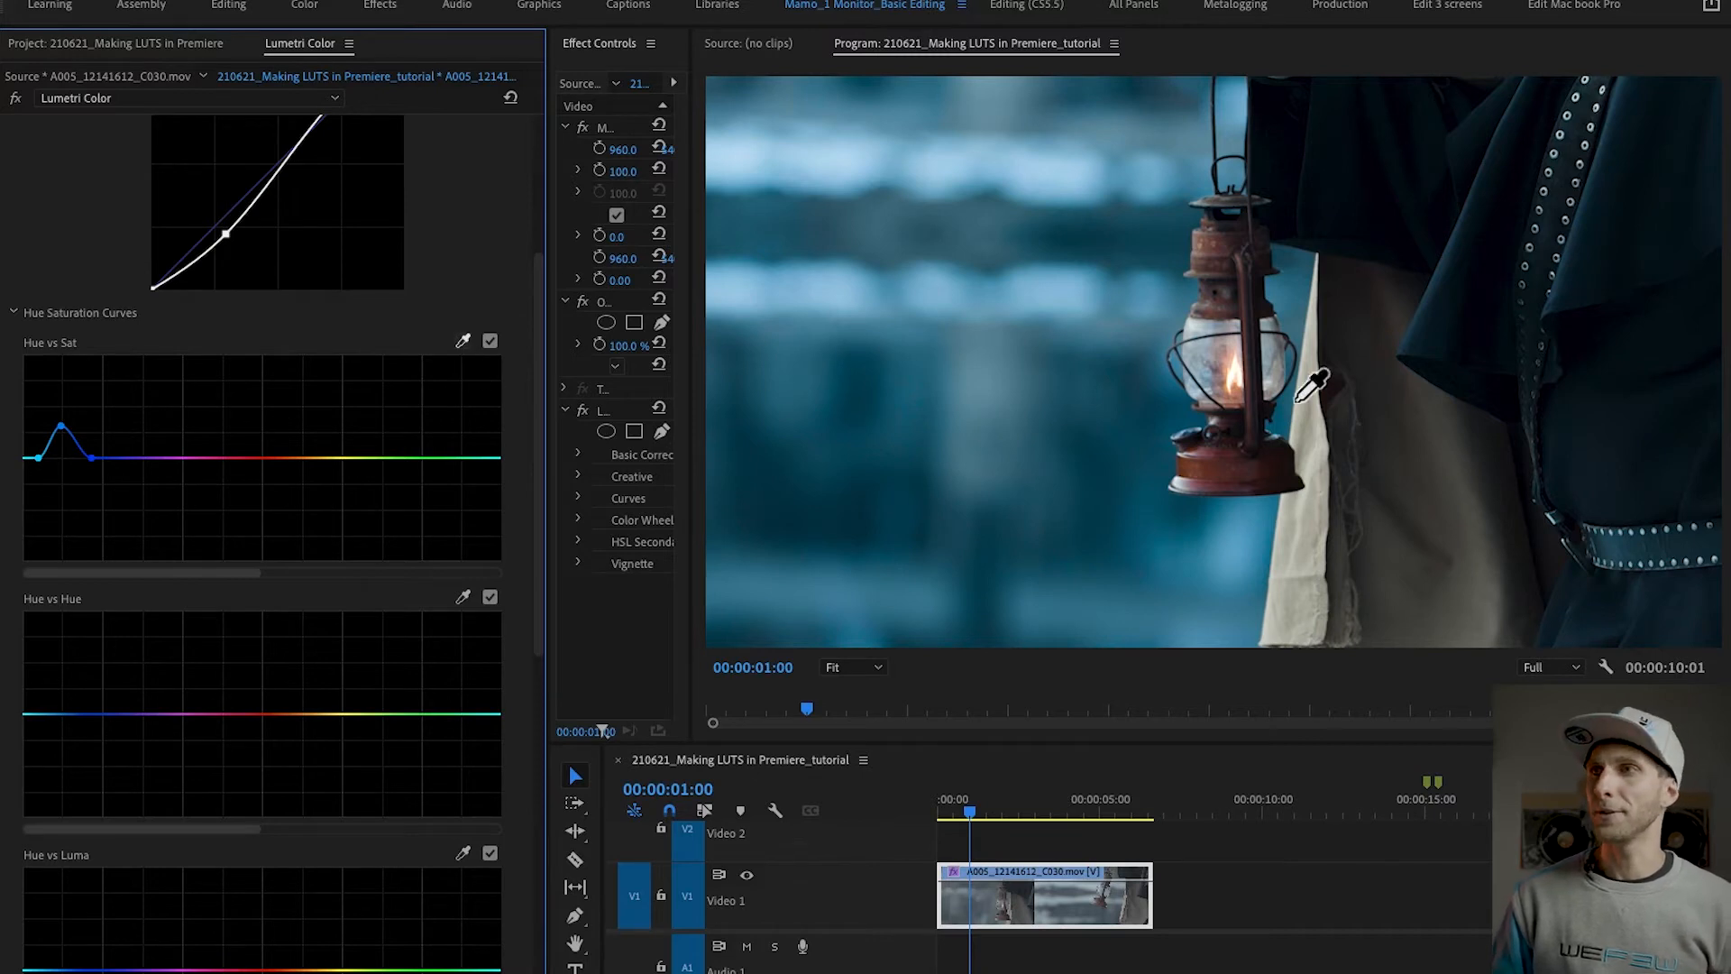
{"action": "left_click", "coordinate": [1234, 374]}
{"action": "left_click", "coordinate": [280, 458]}
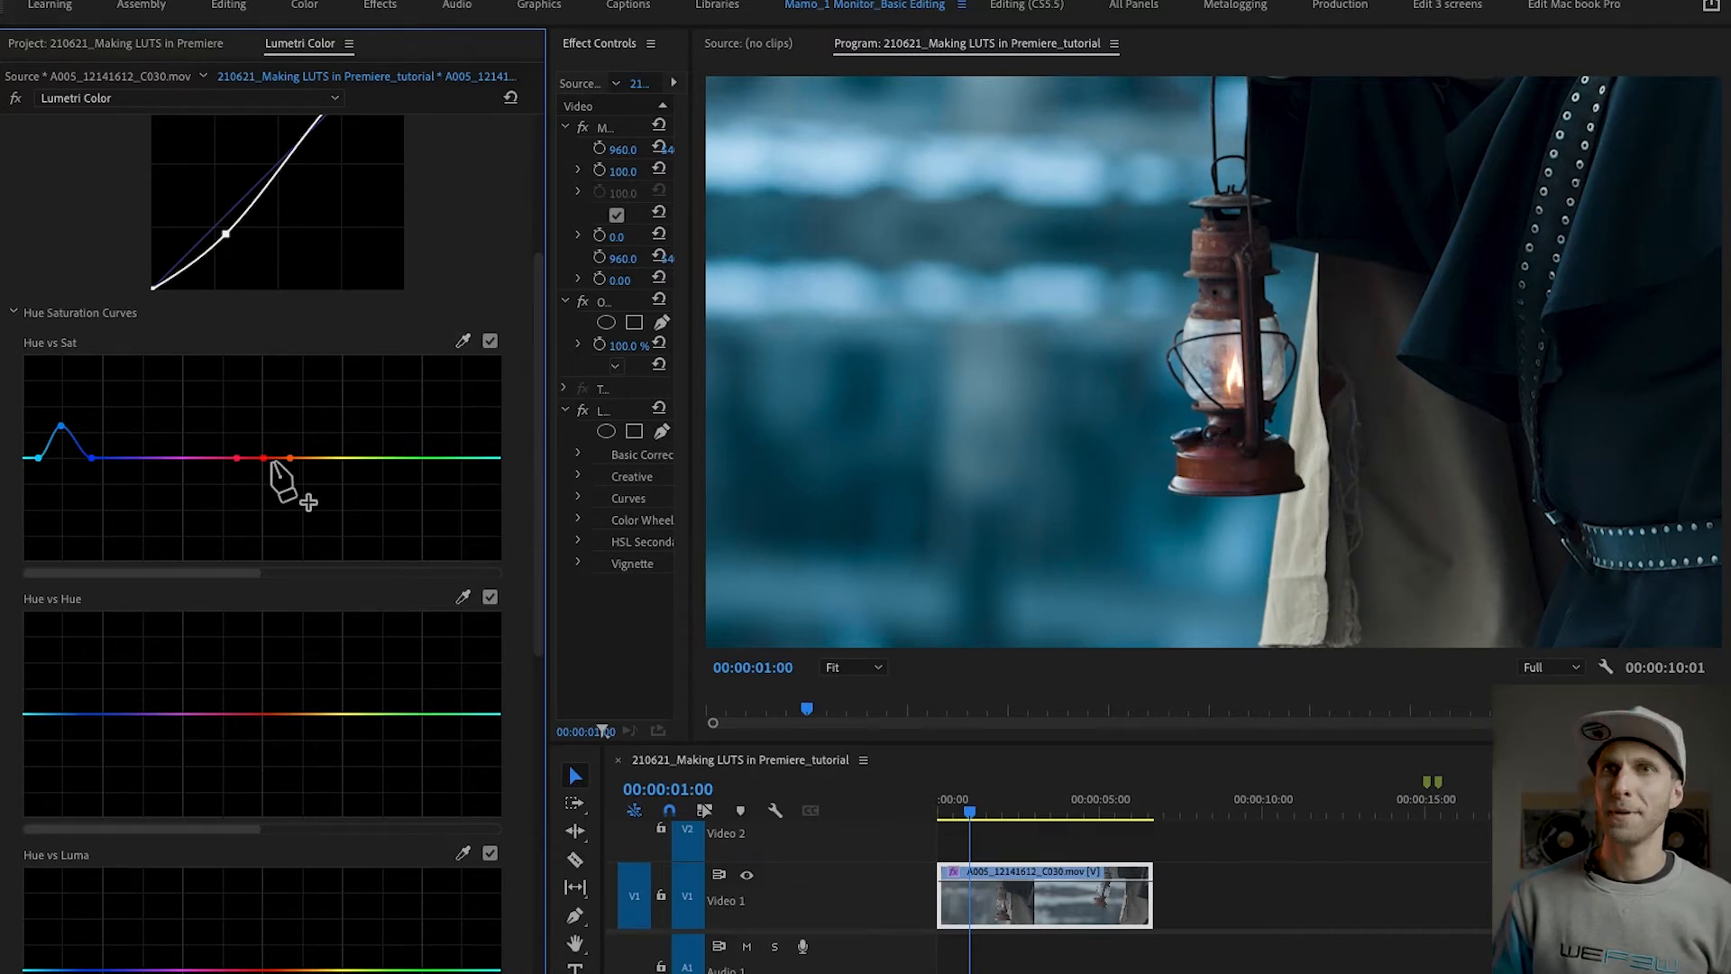
{"action": "left_click", "coordinate": [333, 458]}
{"action": "left_click_drag", "start_coordinate": [291, 458], "coordinate": [295, 405]}
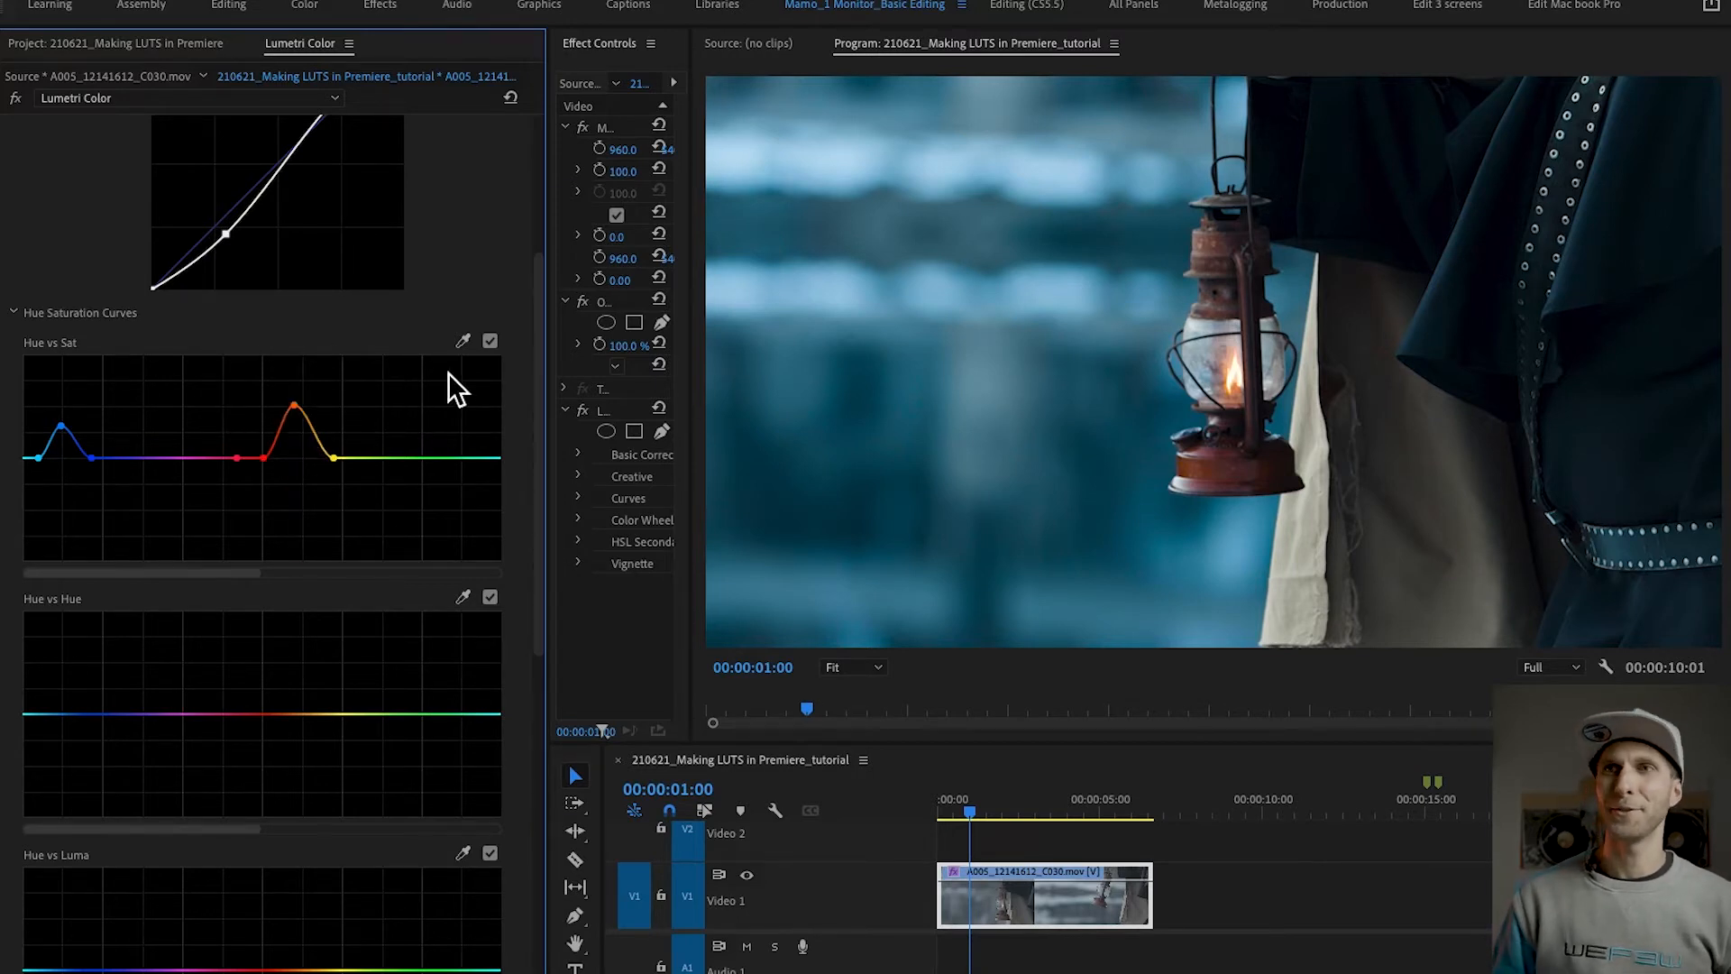
Step: Add a vignette with Amount -2.5, Midpoint 32.2, Roundness 75.0 and Feather 54.7
{"action": "left_click_drag", "start_coordinate": [544, 312], "coordinate": [471, 819]}
{"action": "left_click", "coordinate": [232, 938]}
{"action": "left_click_drag", "start_coordinate": [219, 387], "coordinate": [134, 385]}
{"action": "left_click", "coordinate": [439, 419]}
{"action": "left_click_drag", "start_coordinate": [440, 421], "coordinate": [232, 434]}
{"action": "left_click_drag", "start_coordinate": [365, 465], "coordinate": [311, 463]}
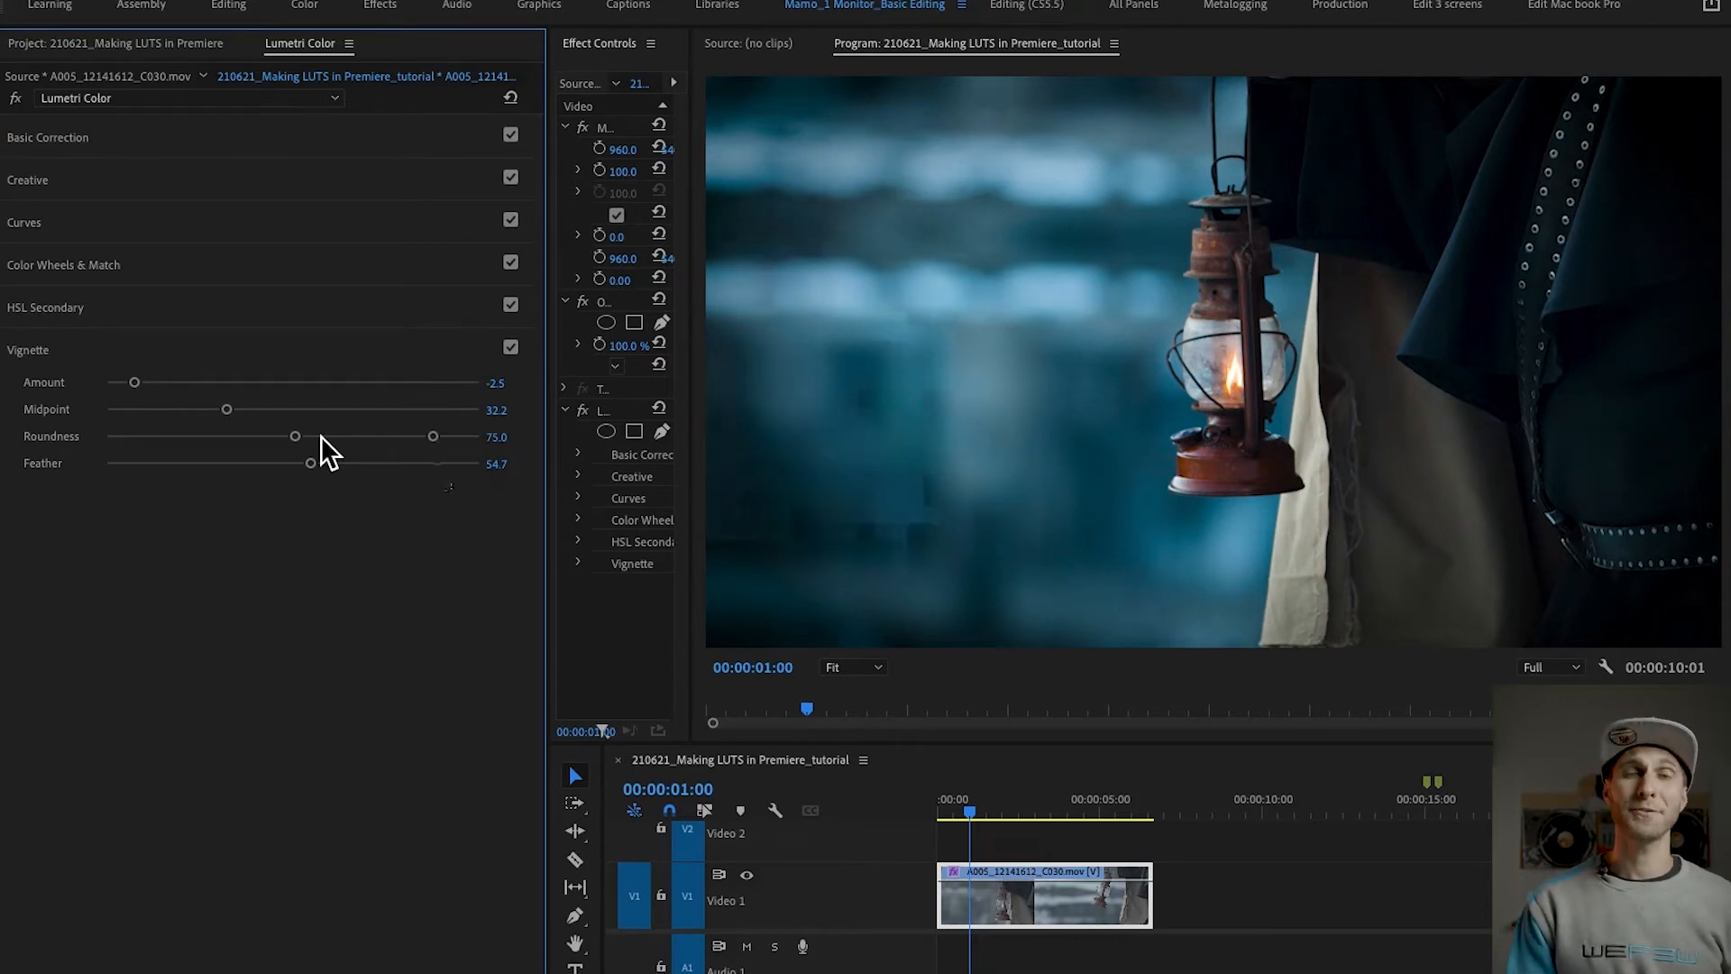
{"action": "left_click_drag", "start_coordinate": [322, 436], "coordinate": [434, 458]}
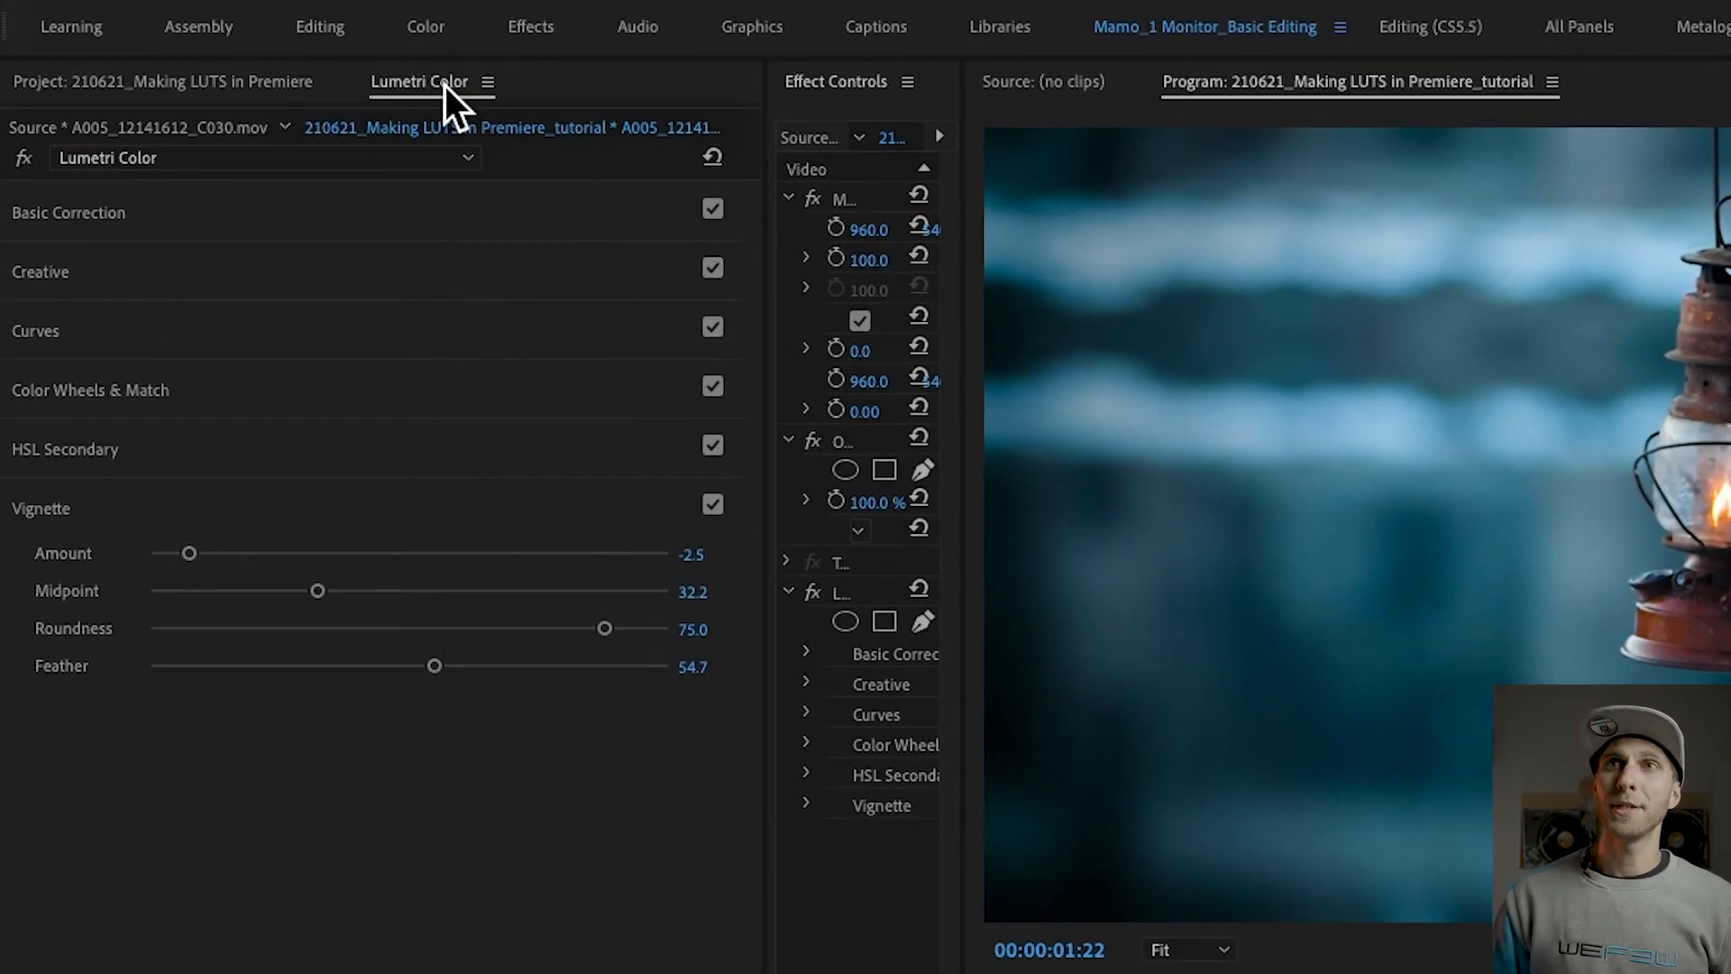
Step: Start exporting the grade as a .look file named Netflix_Blue
{"action": "left_click", "coordinate": [446, 84]}
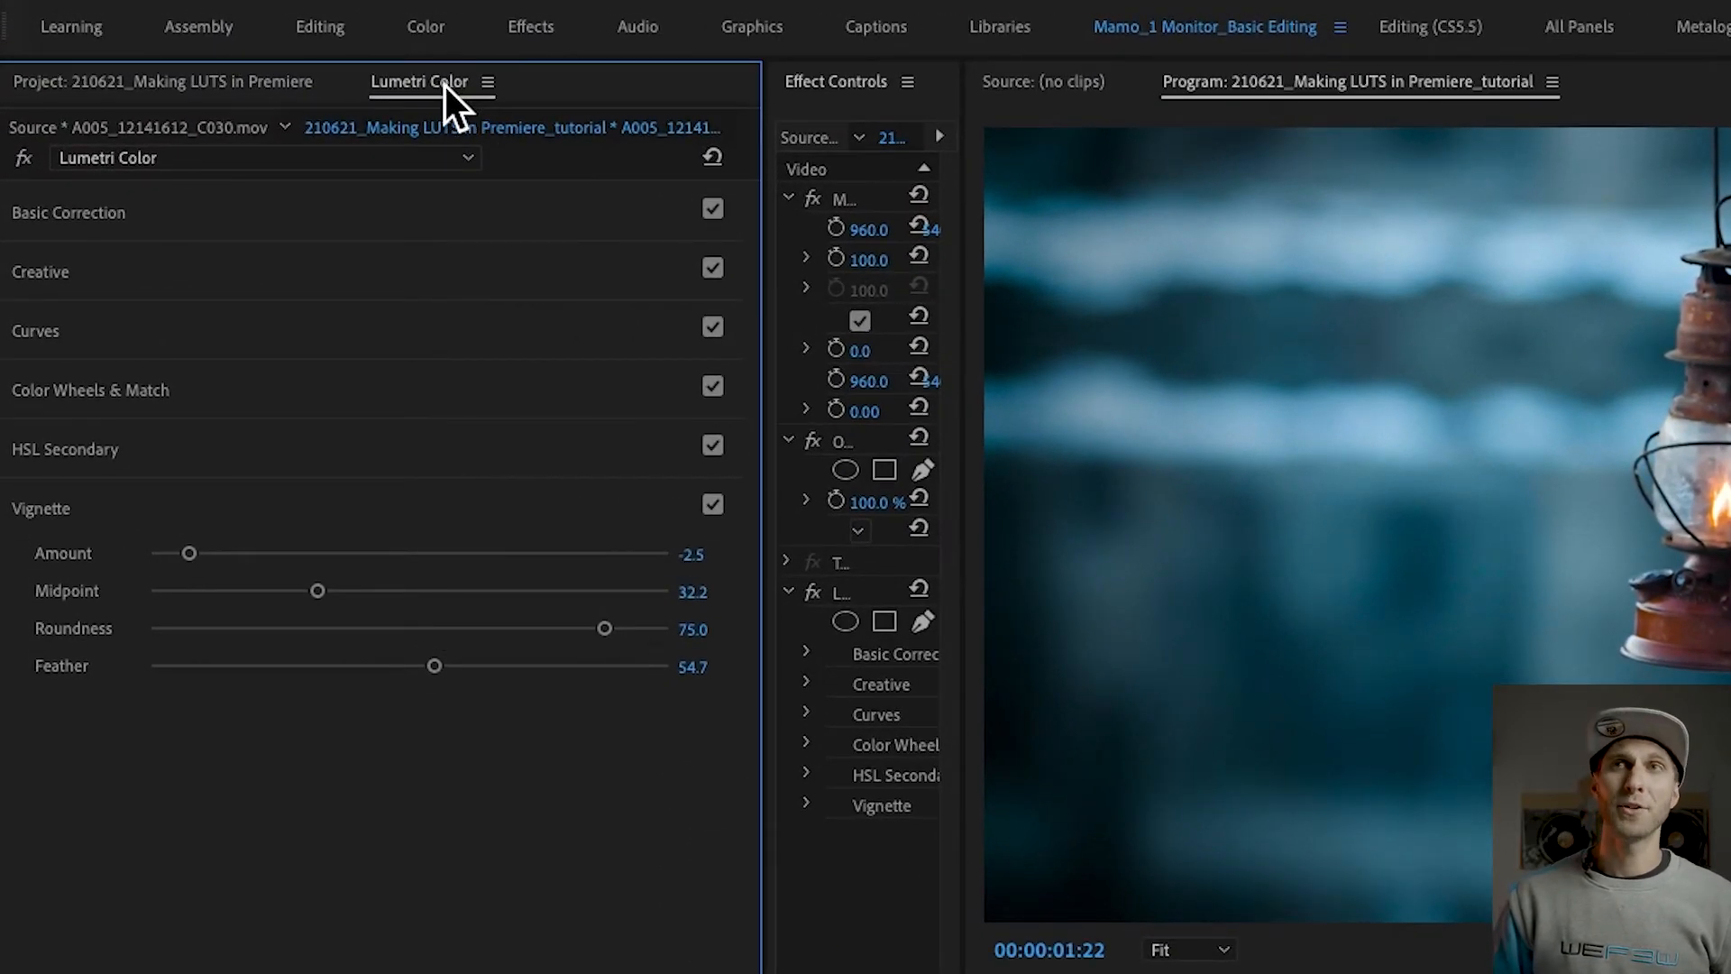
{"action": "left_click", "coordinate": [492, 84]}
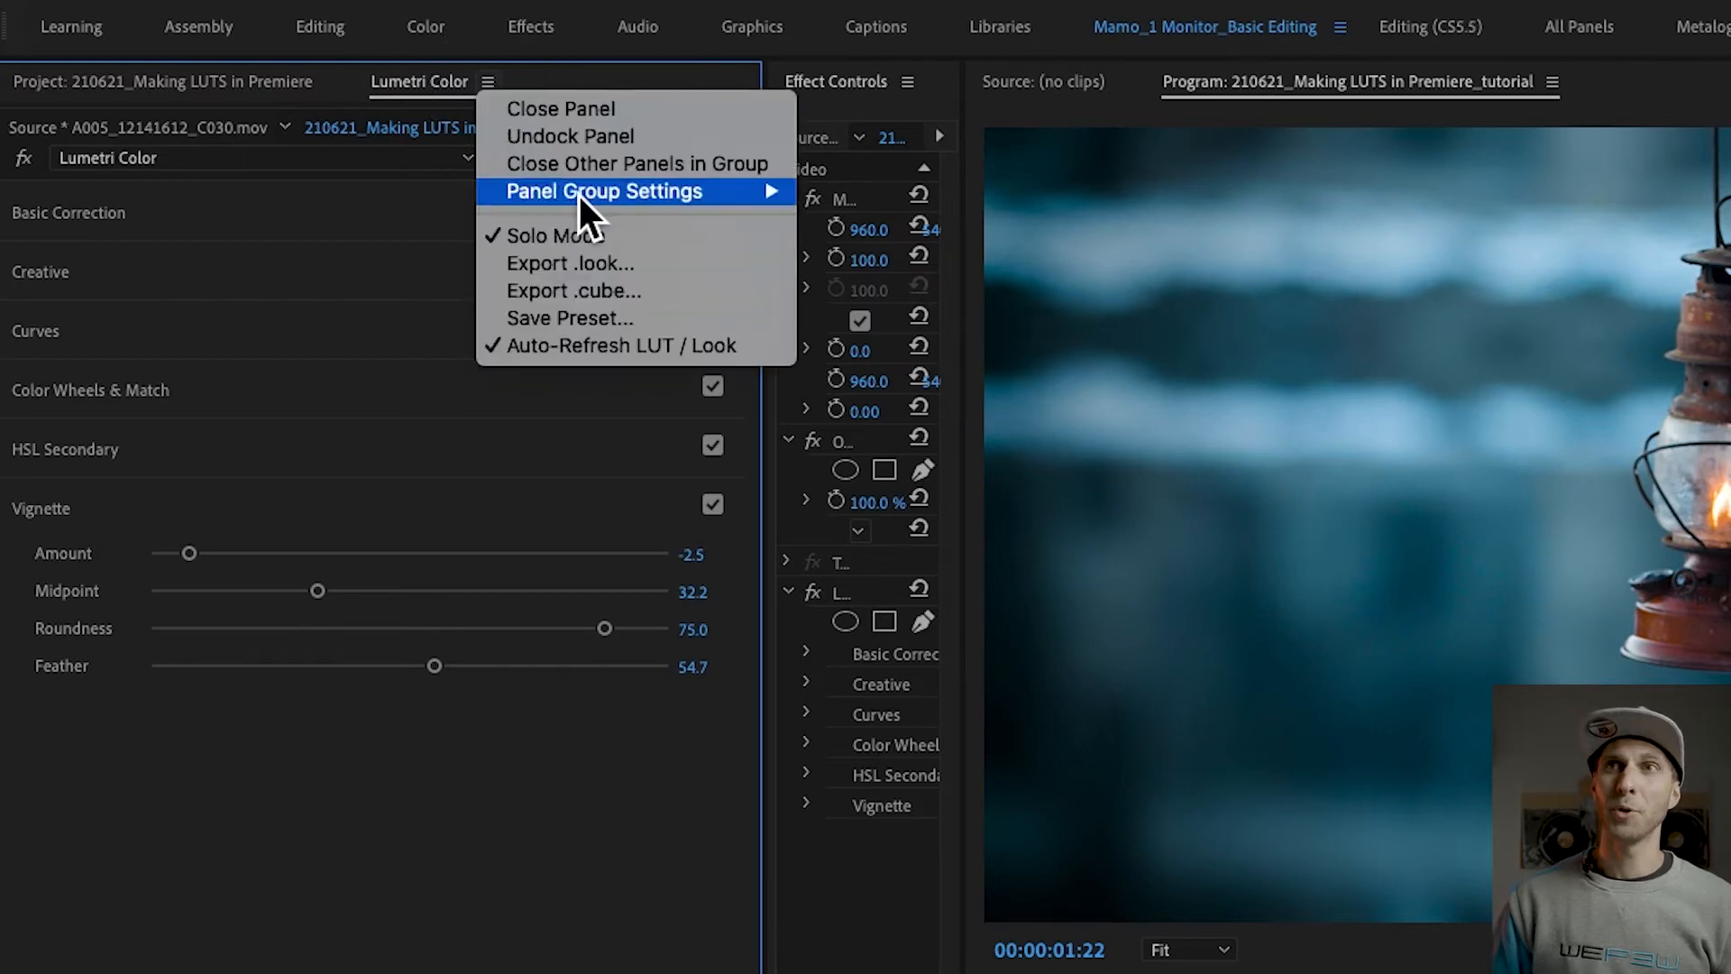
{"action": "left_click", "coordinate": [648, 273]}
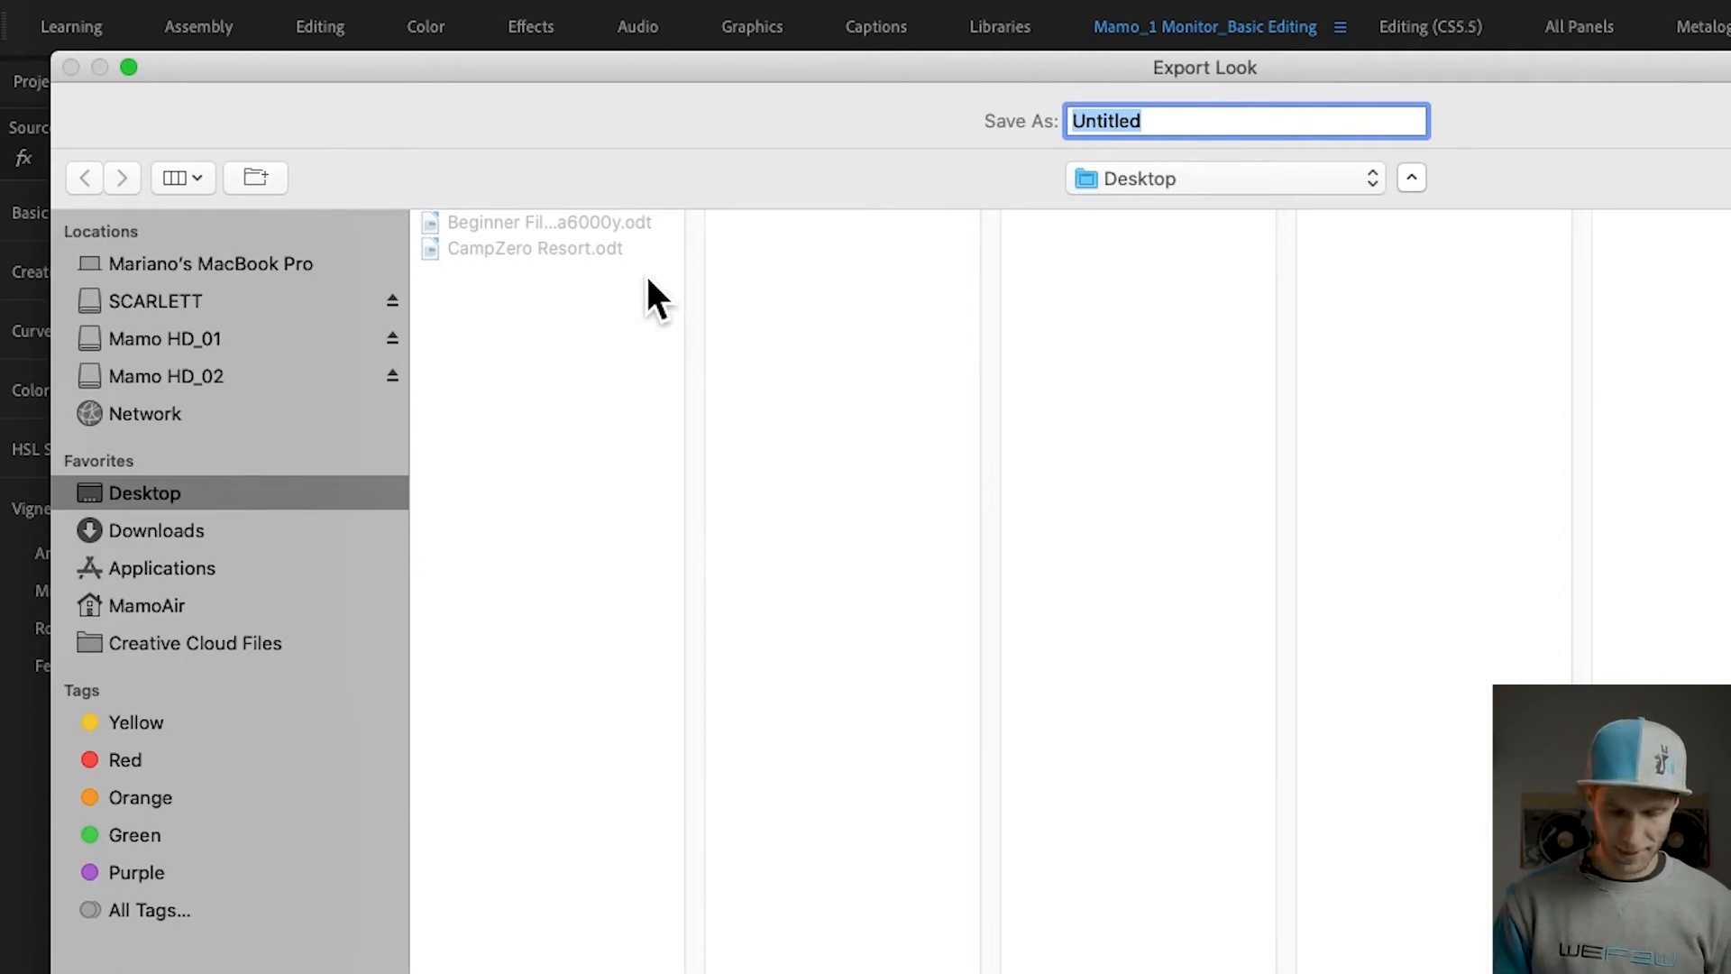
{"action": "type", "text": "Netflix_Blue"}
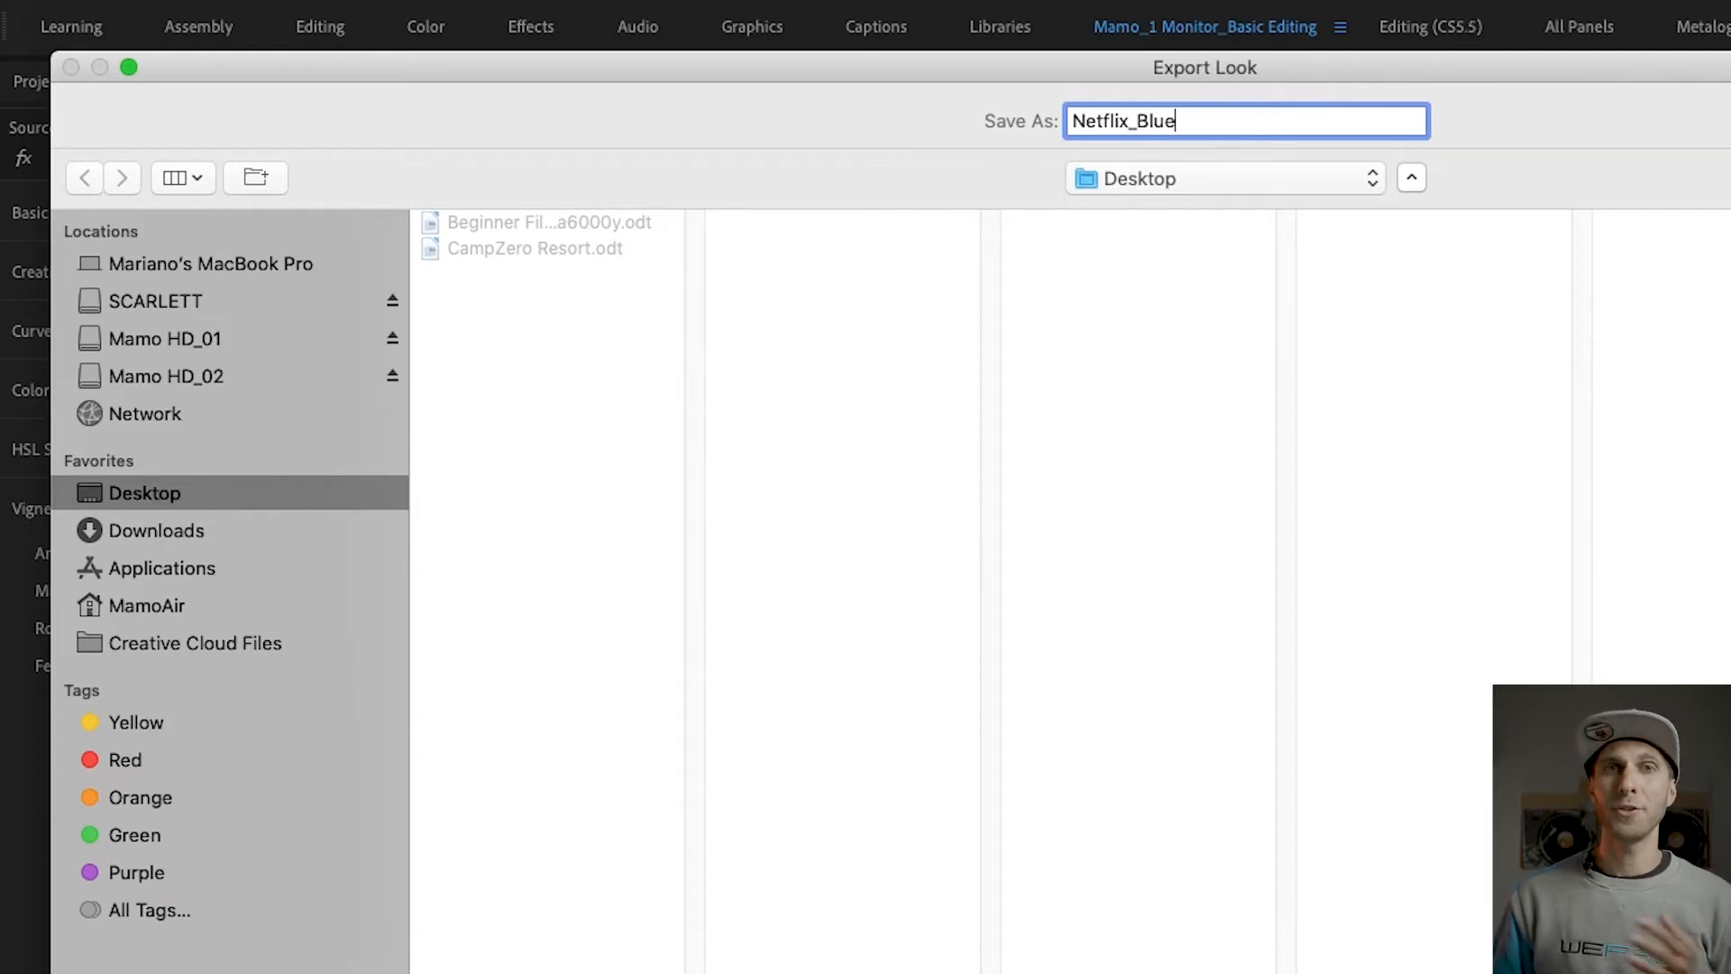
Step: Create a folder named Mamo's LUTs on the Desktop and save the Netflix_Blue look in it
{"action": "key", "text": "shift+super+n"}
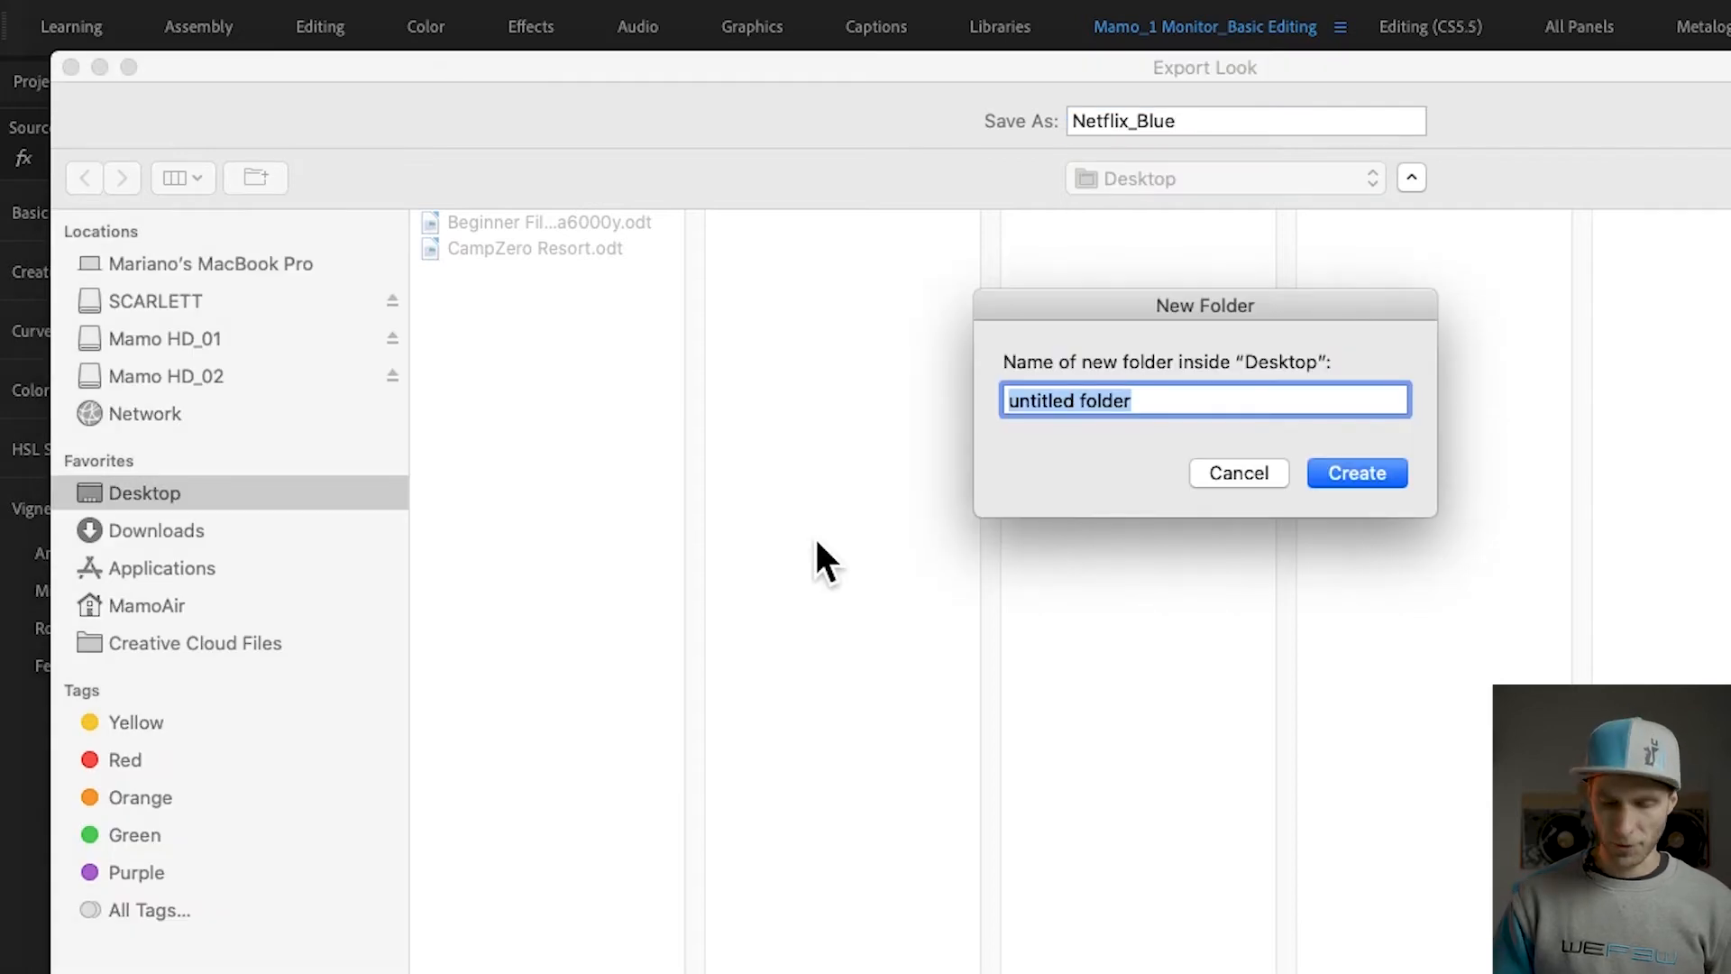
{"action": "type", "text": "mamo"}
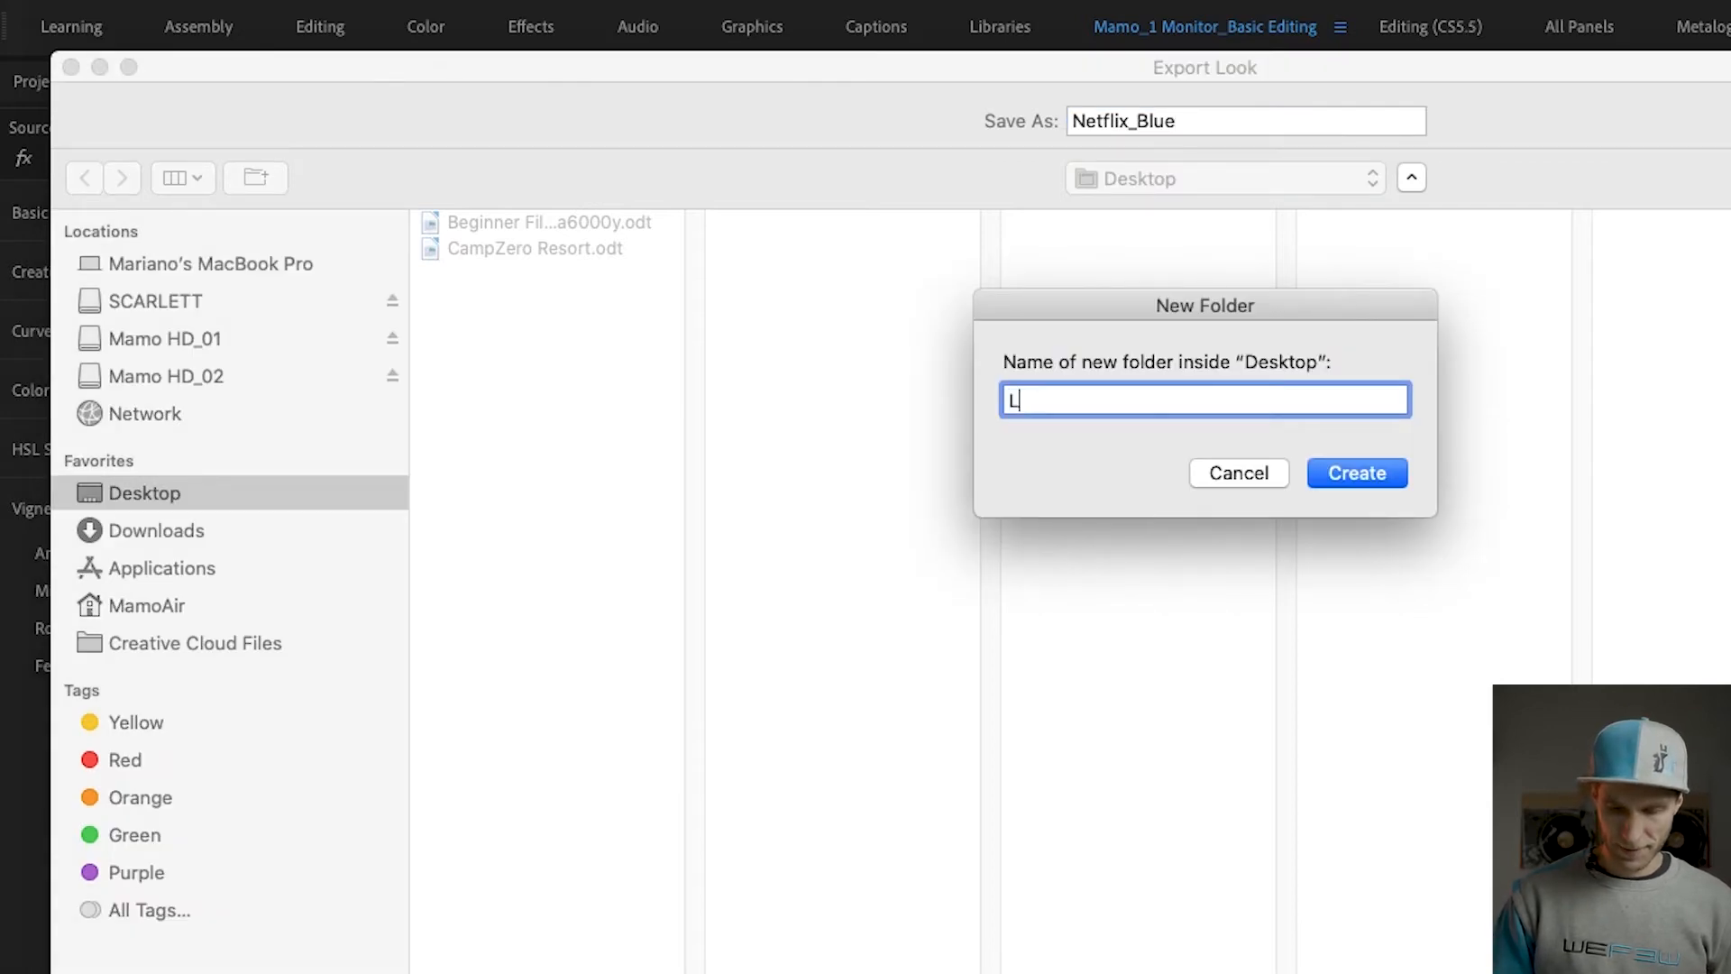
{"action": "type", "text": "'s "}
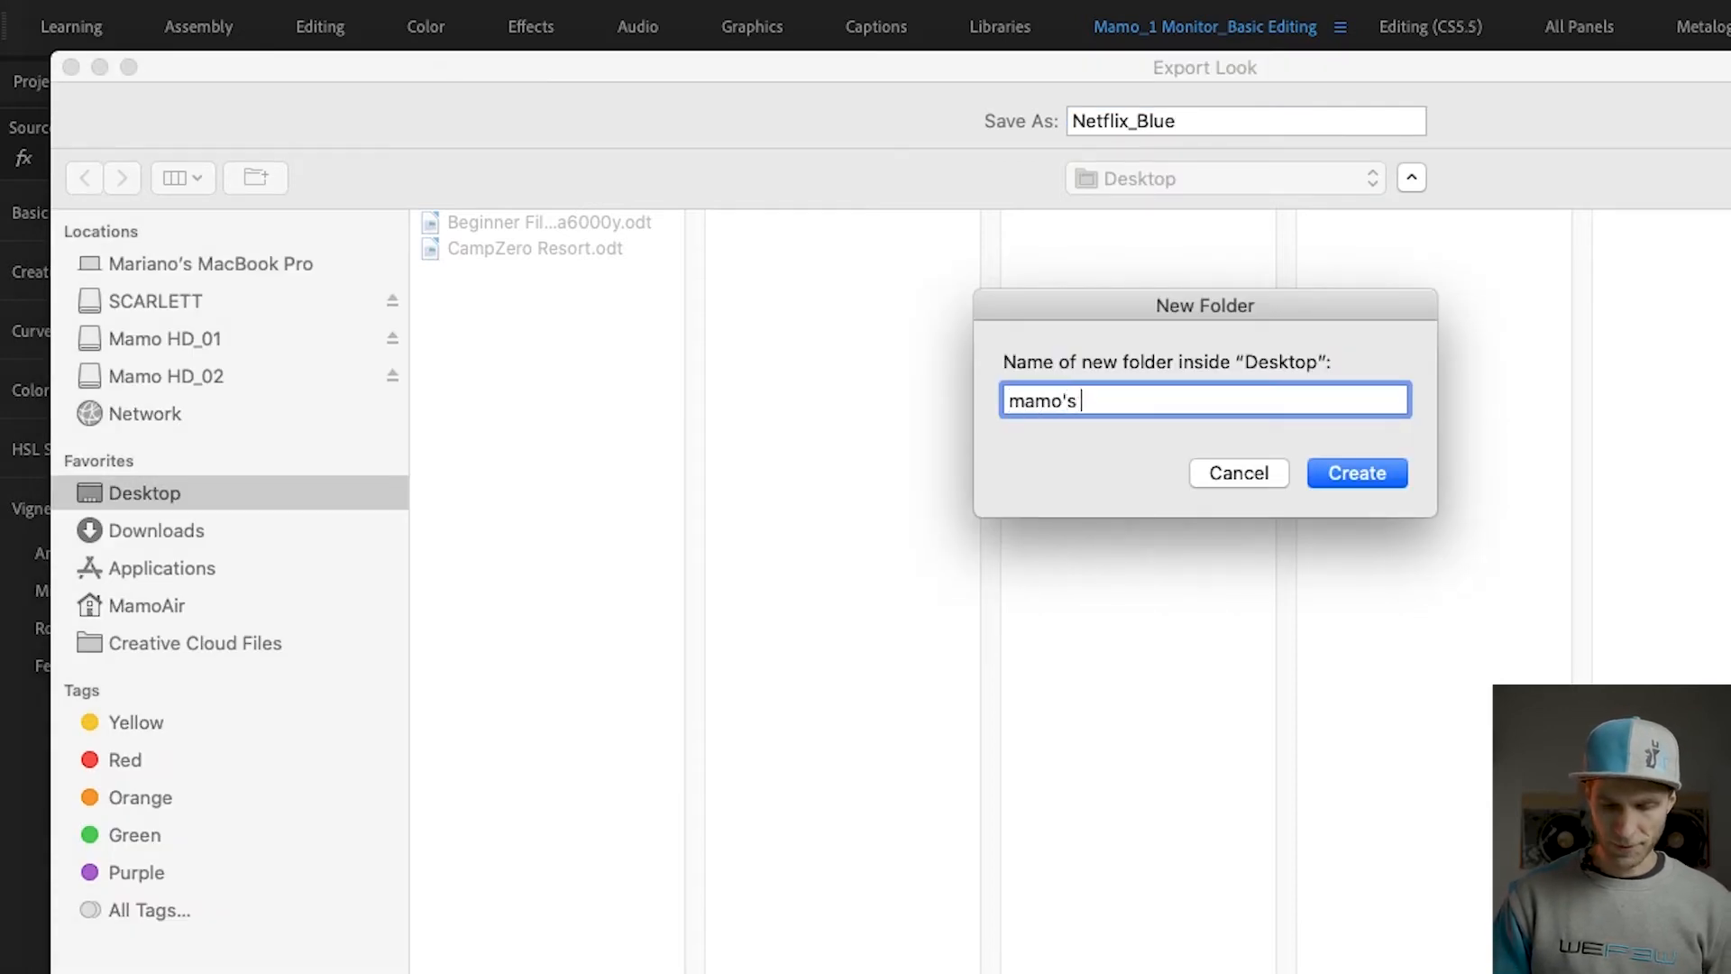
{"action": "type", "text": "LUTs"}
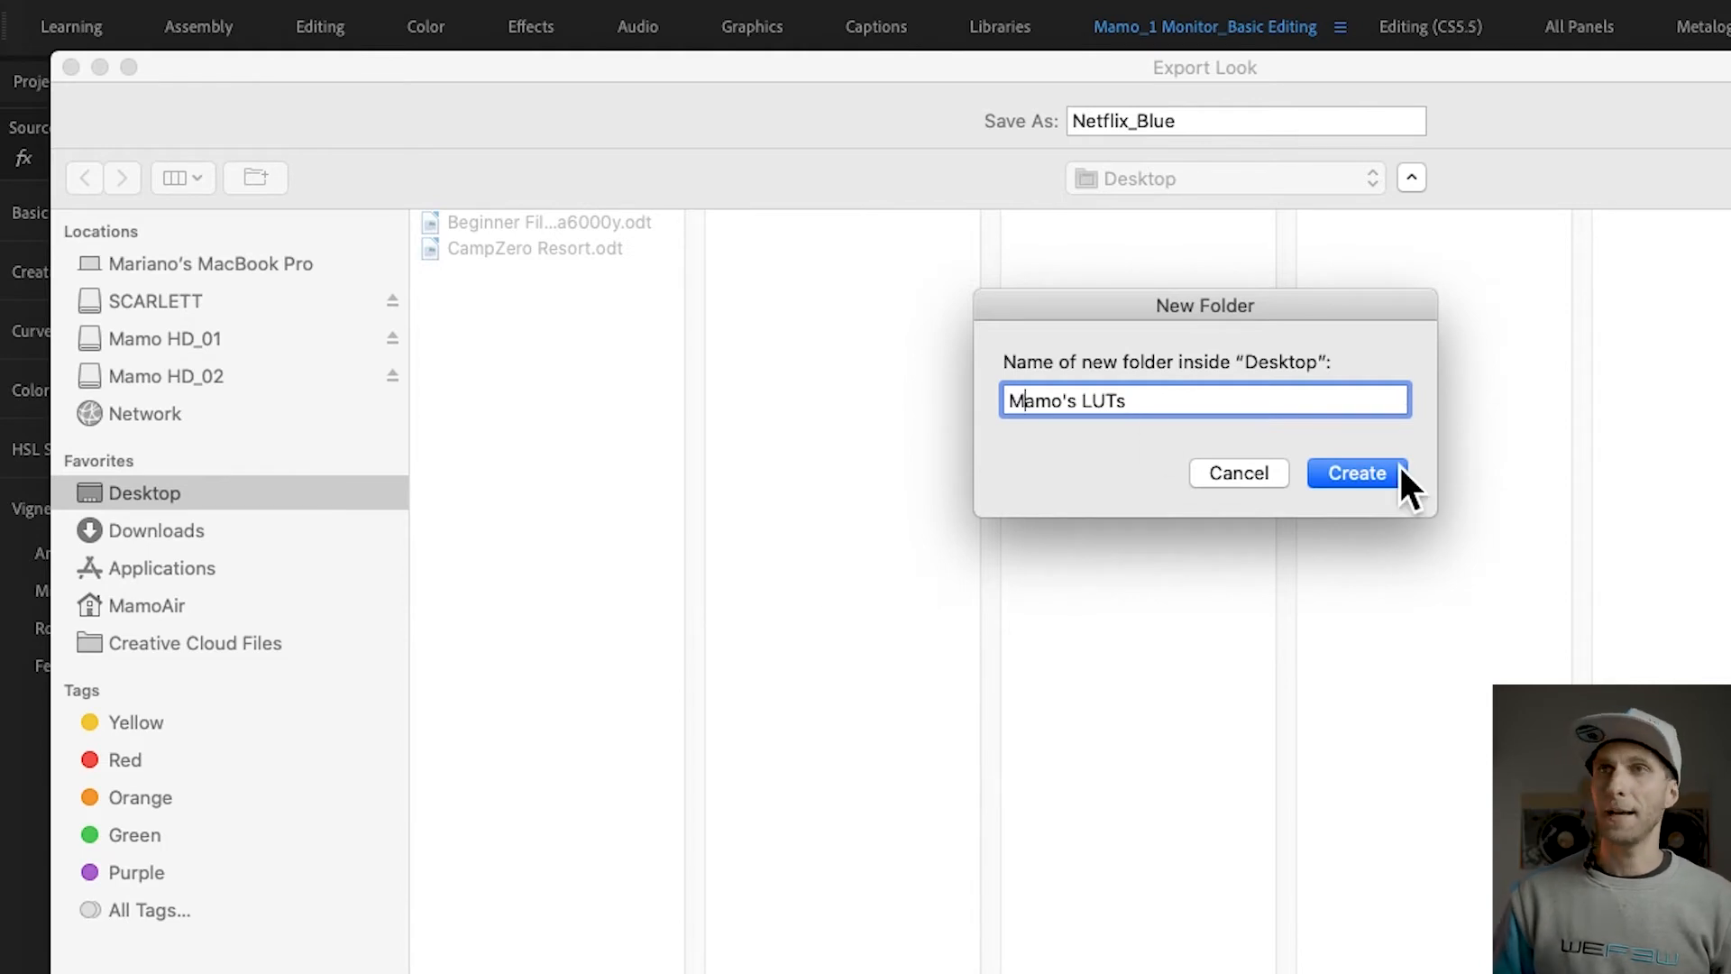
{"action": "left_click", "coordinate": [1393, 467]}
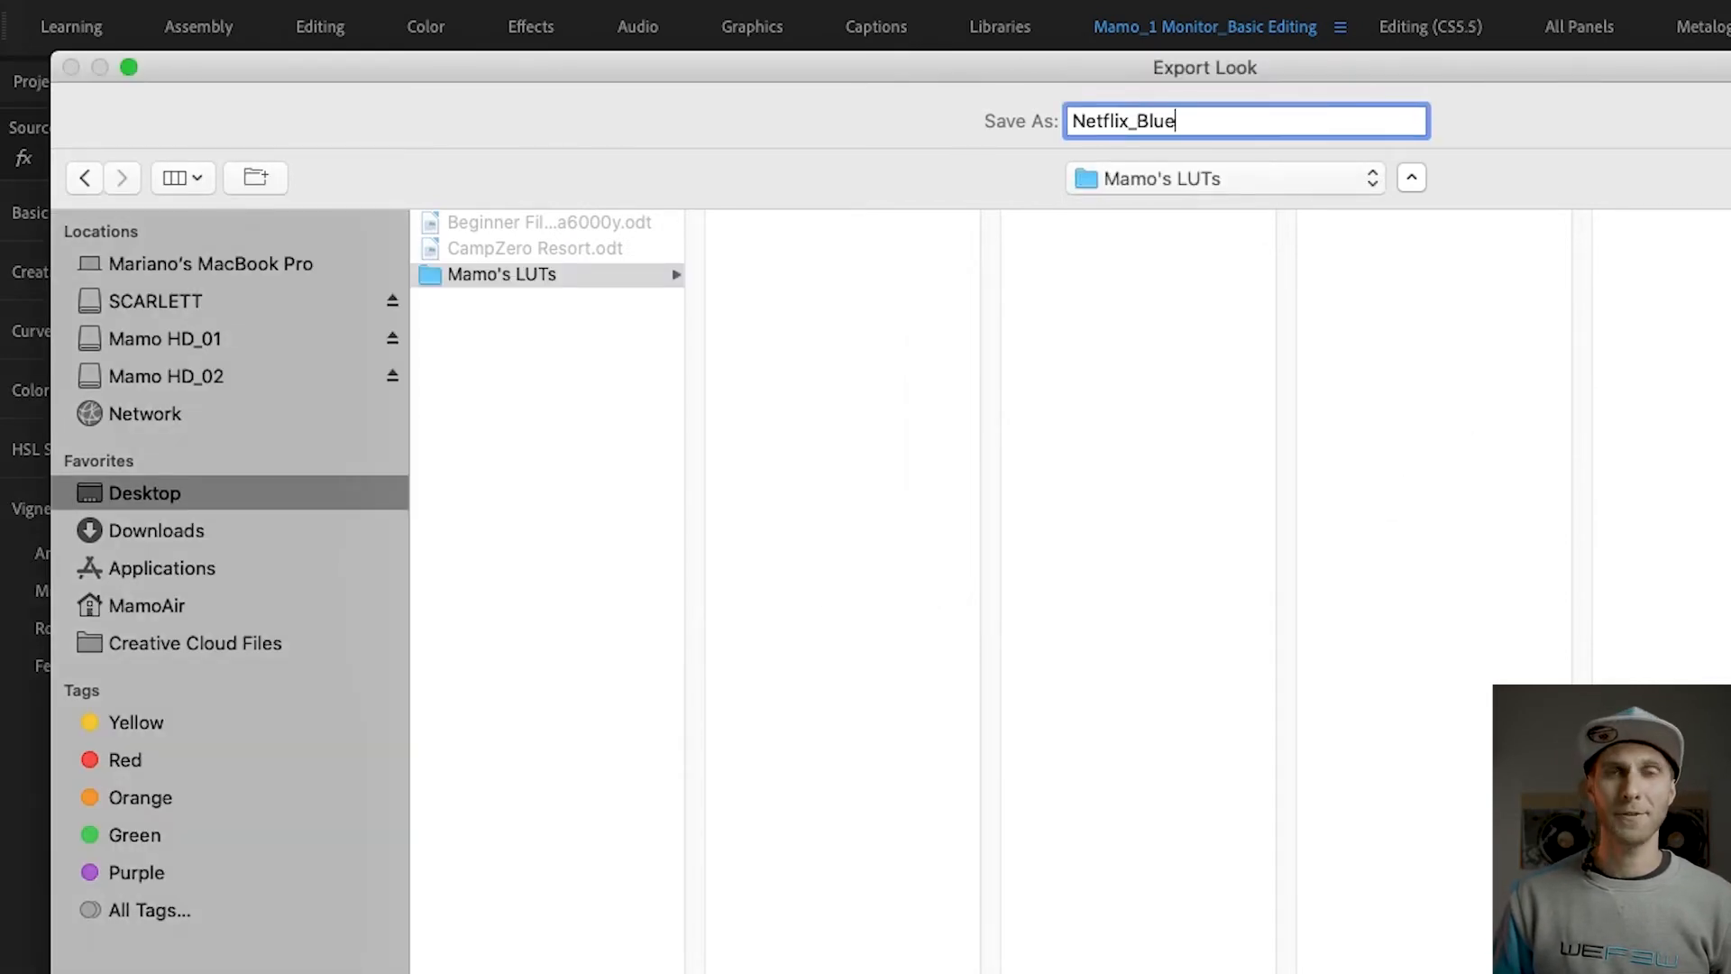
{"action": "key", "text": "Return"}
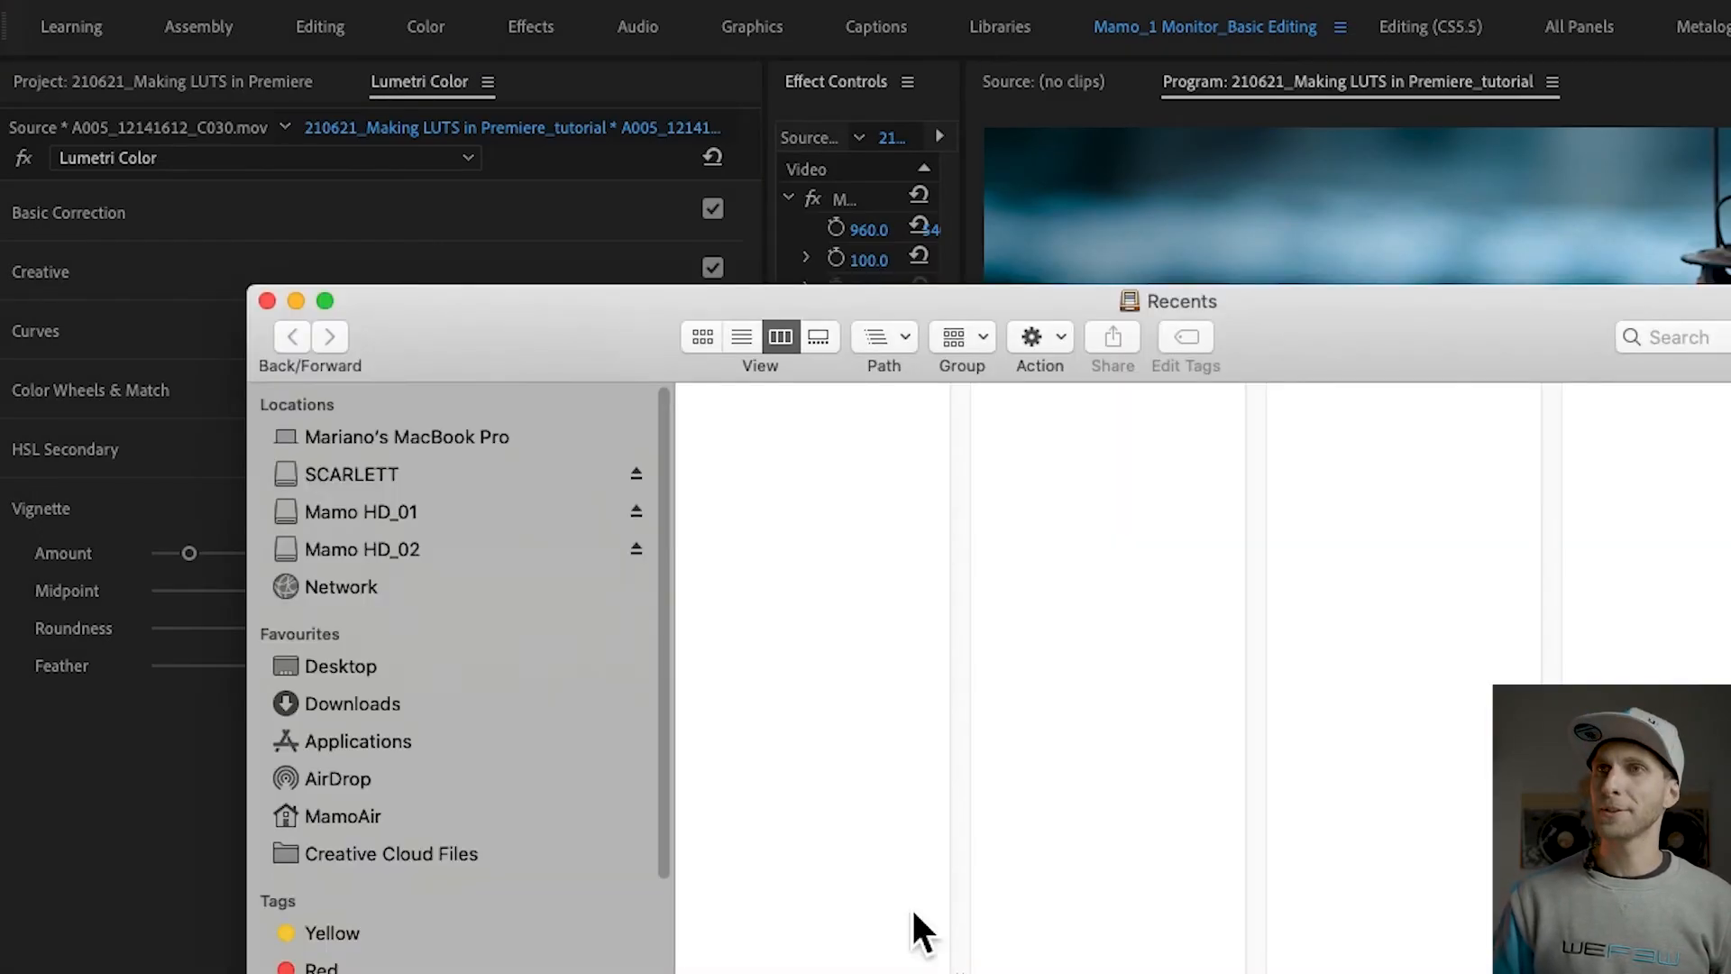
Step: Switch to Finder, open the Mamo's LUTs folder on the Desktop and compress it into a zip archive
{"action": "left_click", "coordinate": [410, 667]}
{"action": "left_click", "coordinate": [814, 451]}
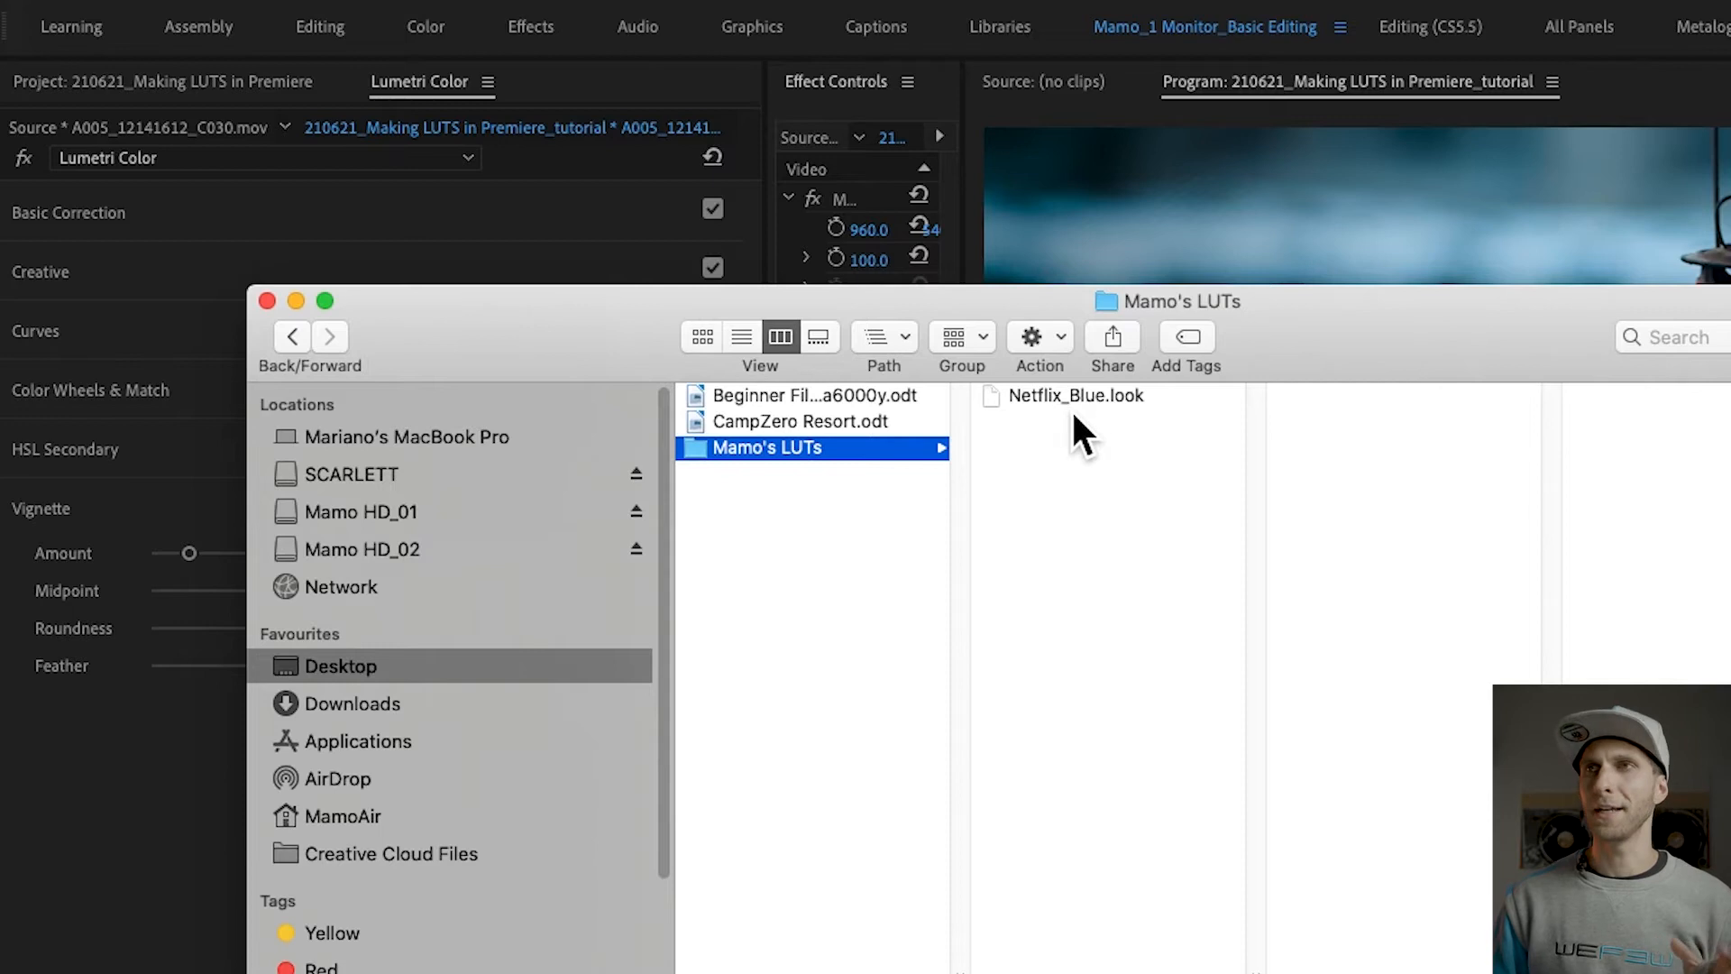
{"action": "key", "text": "super+Tab"}
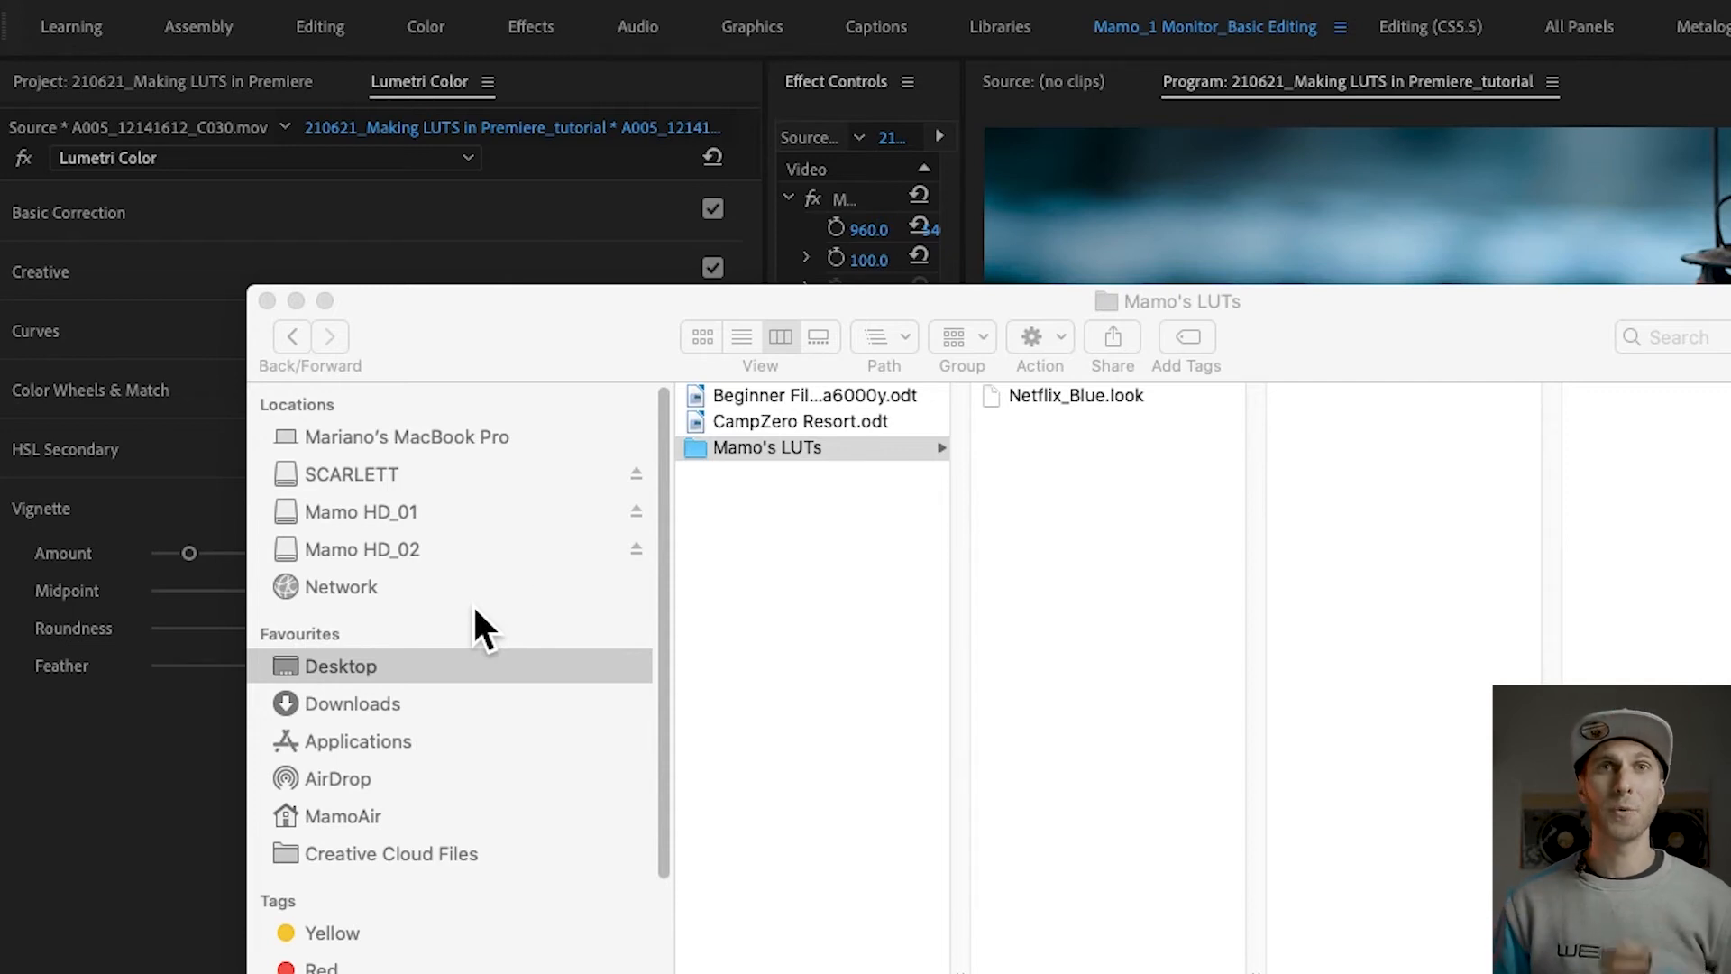
{"action": "right_click", "coordinate": [794, 460]}
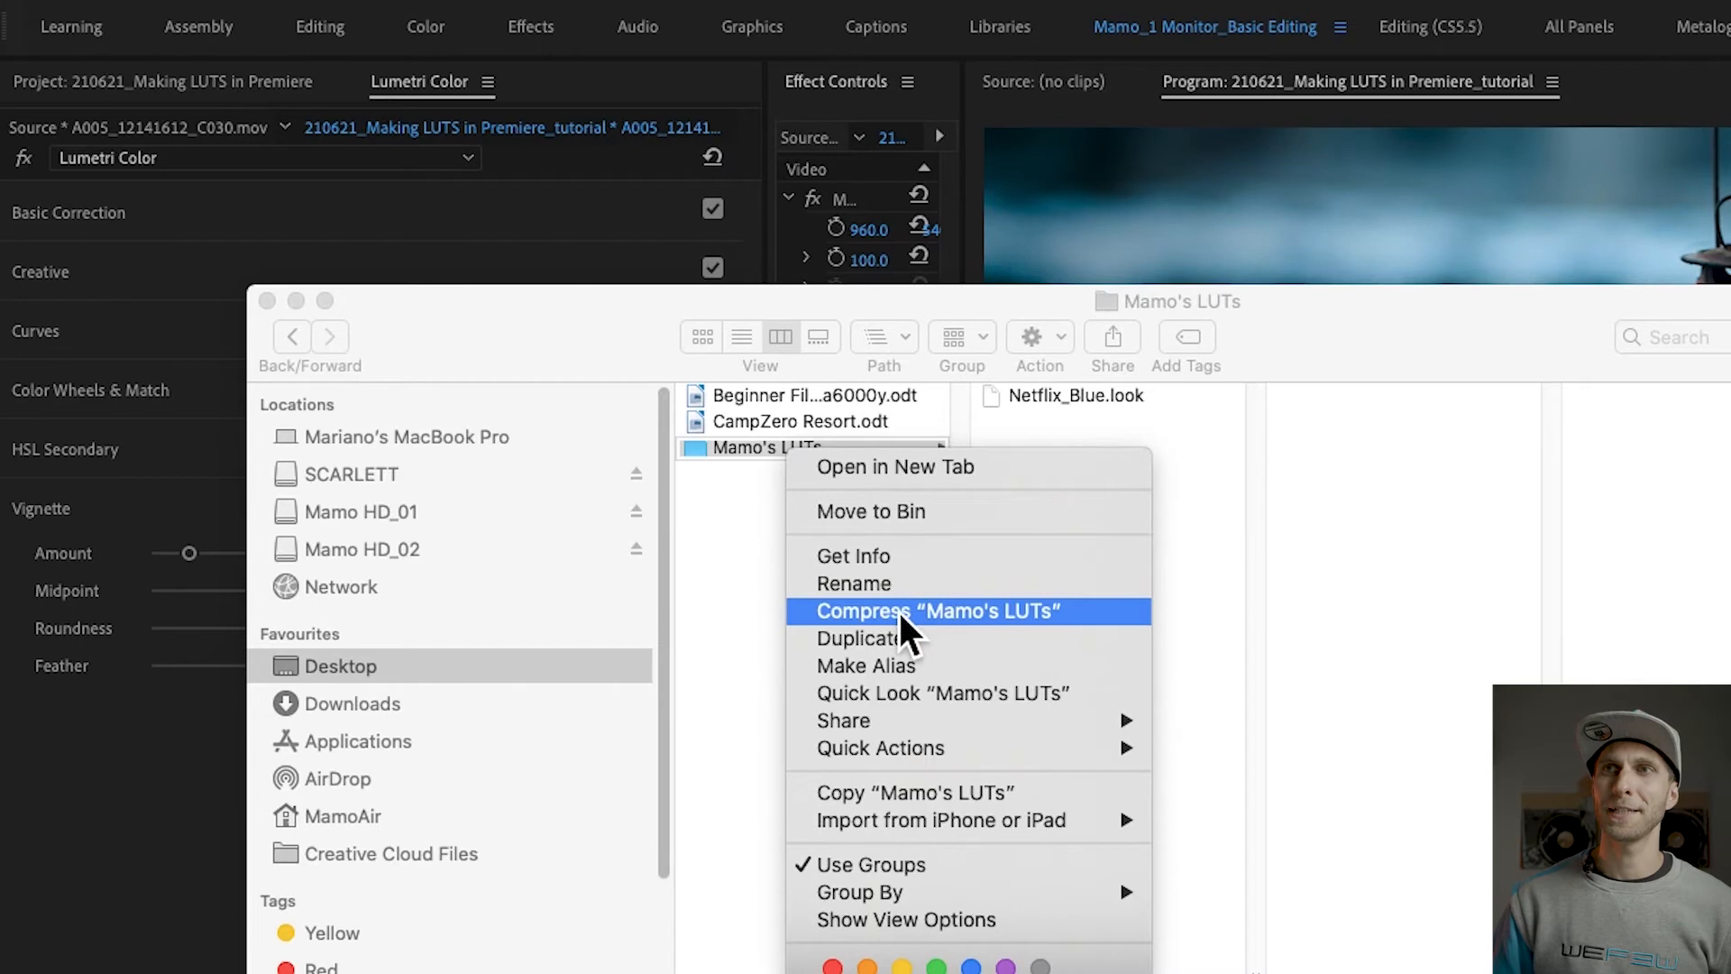
{"action": "left_click", "coordinate": [896, 609]}
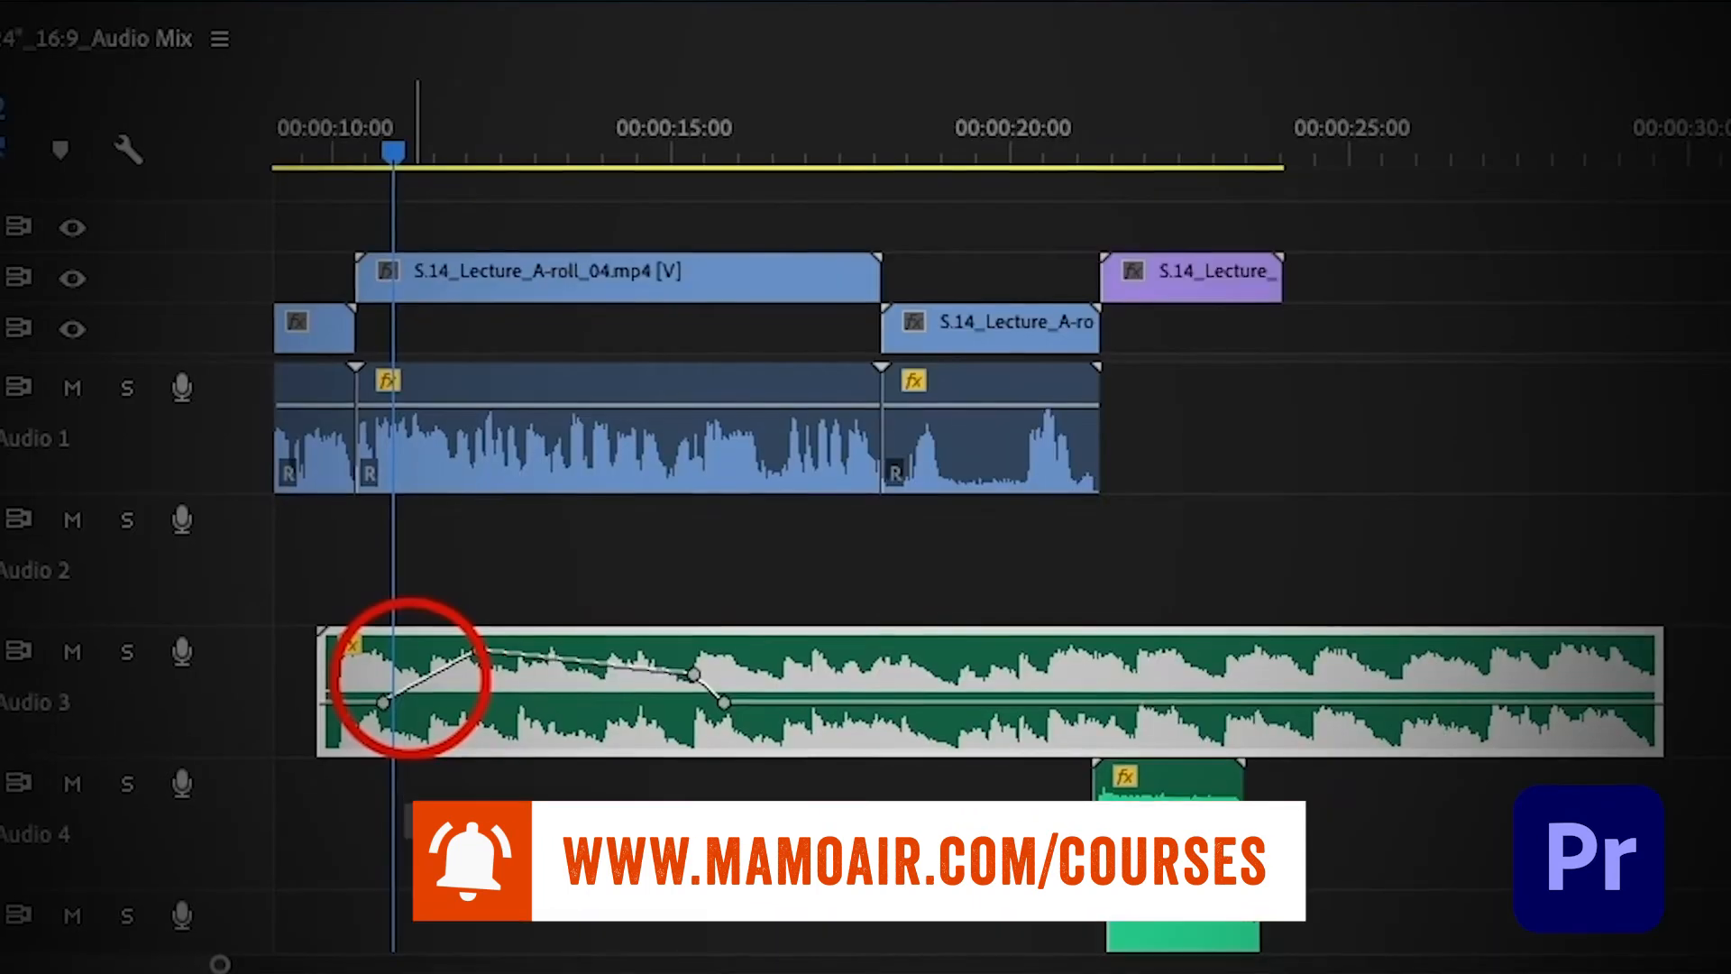
{"action": "left_click_drag", "start_coordinate": [478, 653], "coordinate": [474, 713]}
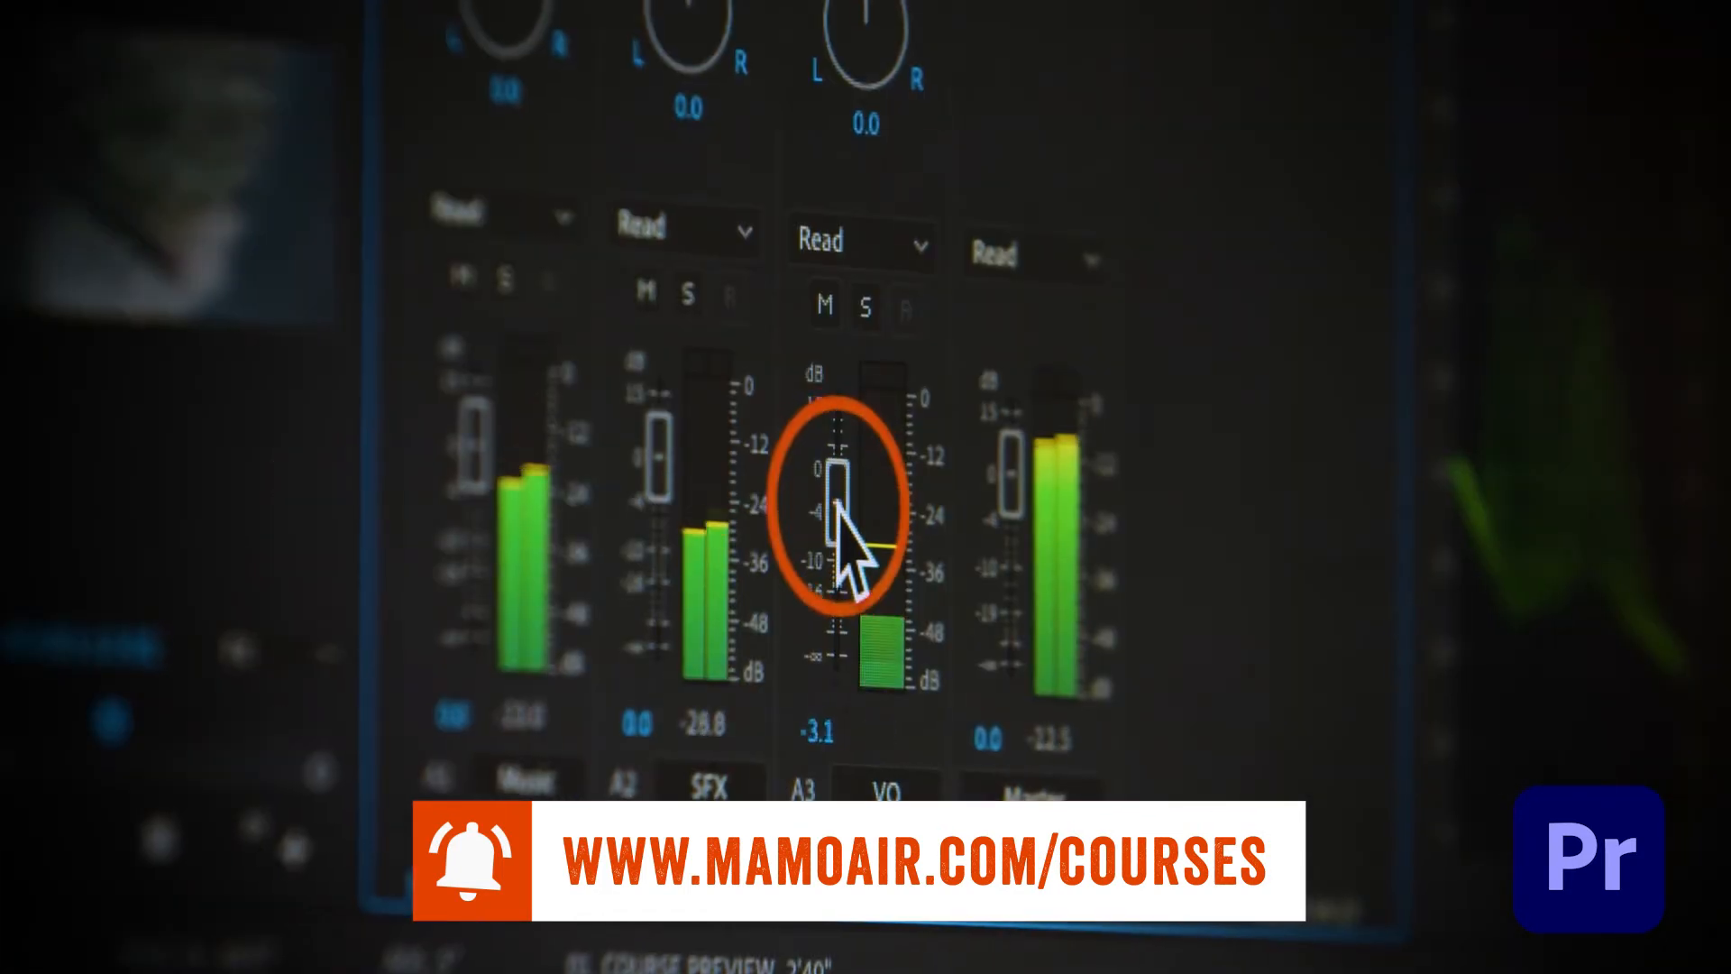
{"action": "left_click_drag", "start_coordinate": [829, 491], "coordinate": [835, 630]}
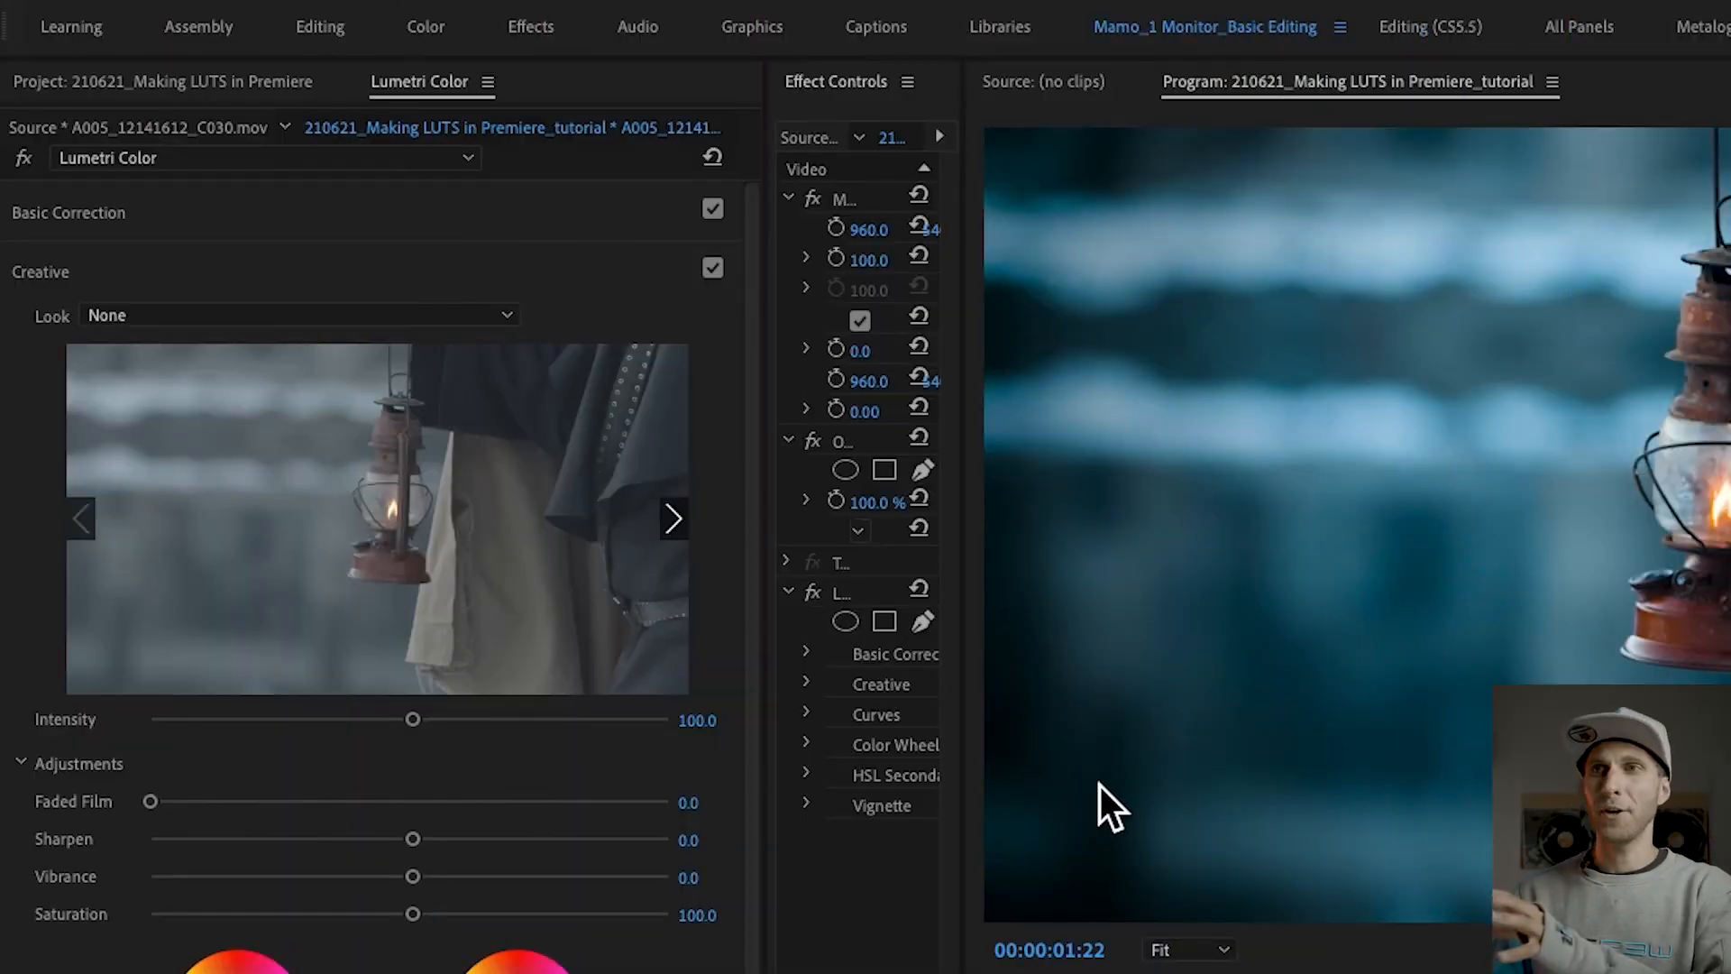
Step: Widen the Effect Controls area and delete the Lumetri Color effect from the lantern clip
{"action": "left_click_drag", "start_coordinate": [971, 726], "coordinate": [1265, 761]}
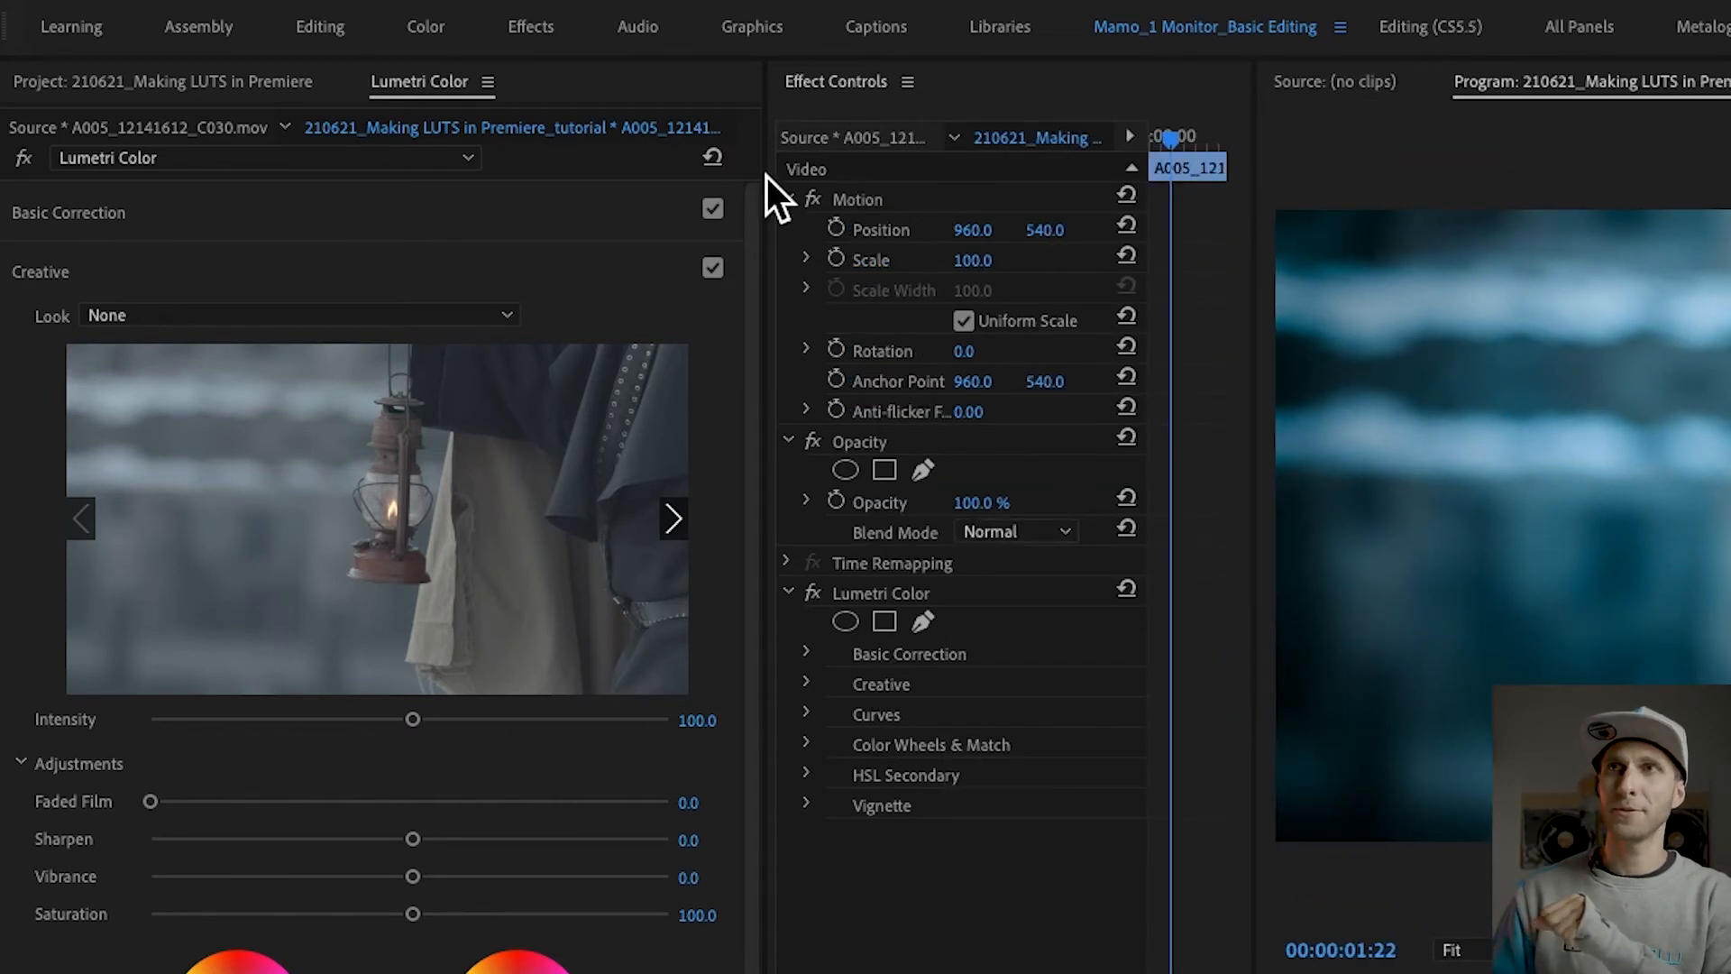
{"action": "left_click", "coordinate": [837, 88]}
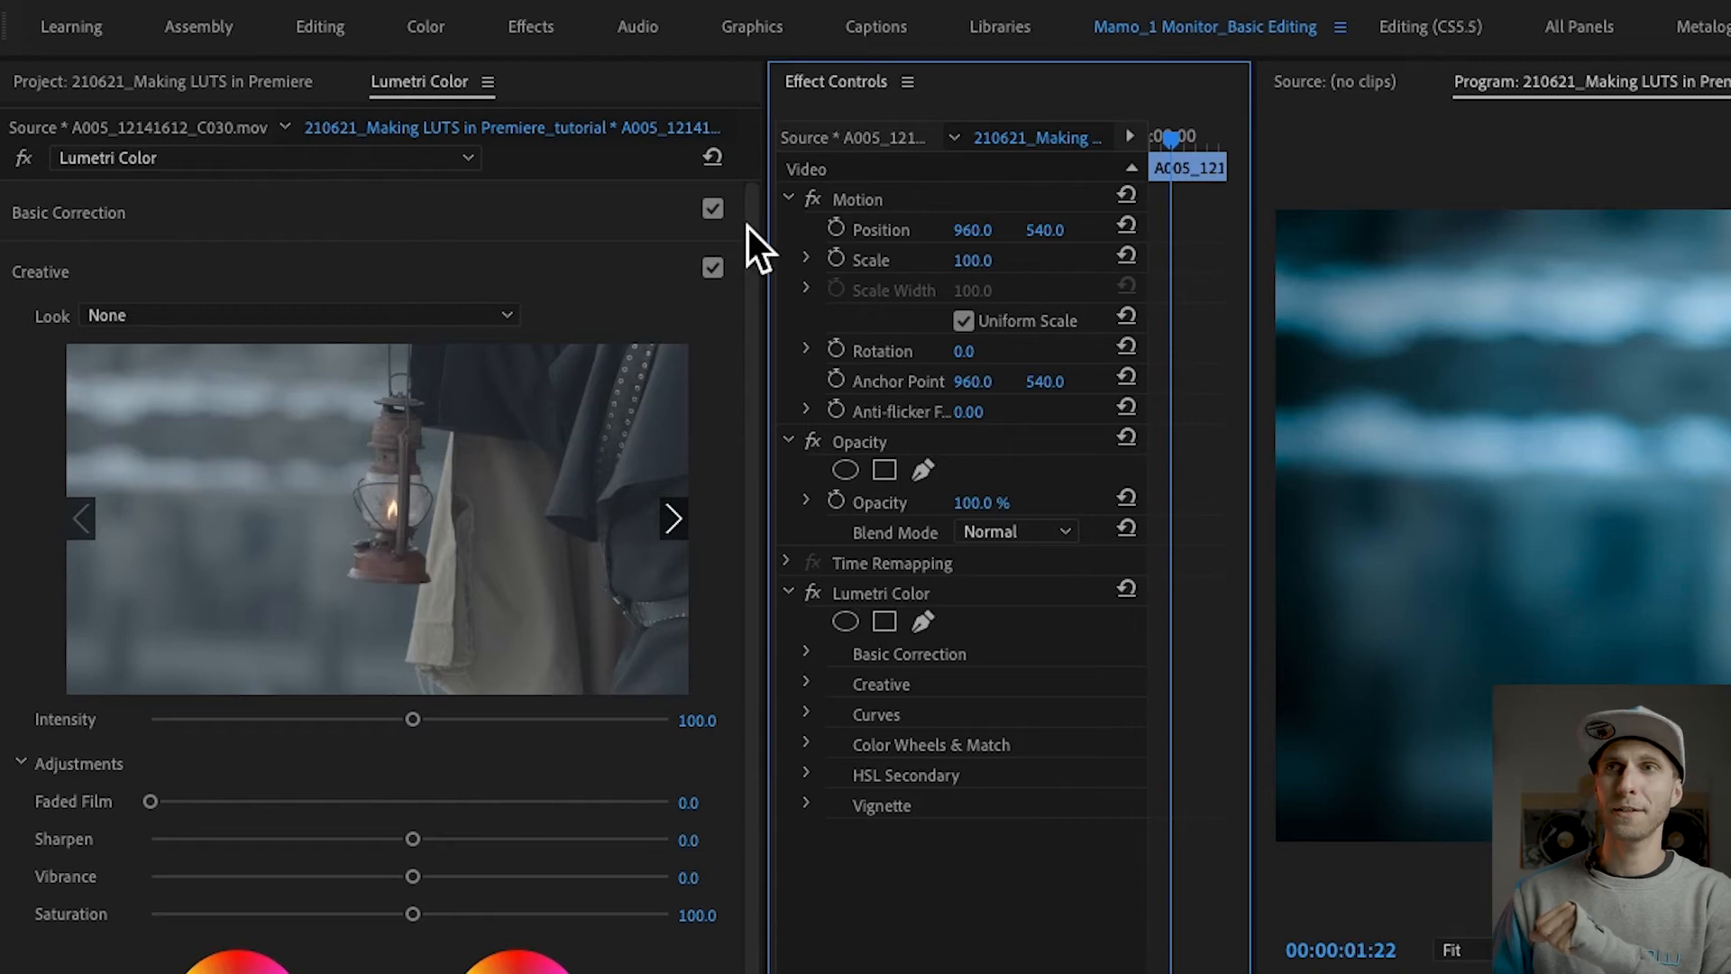
{"action": "left_click", "coordinate": [897, 595]}
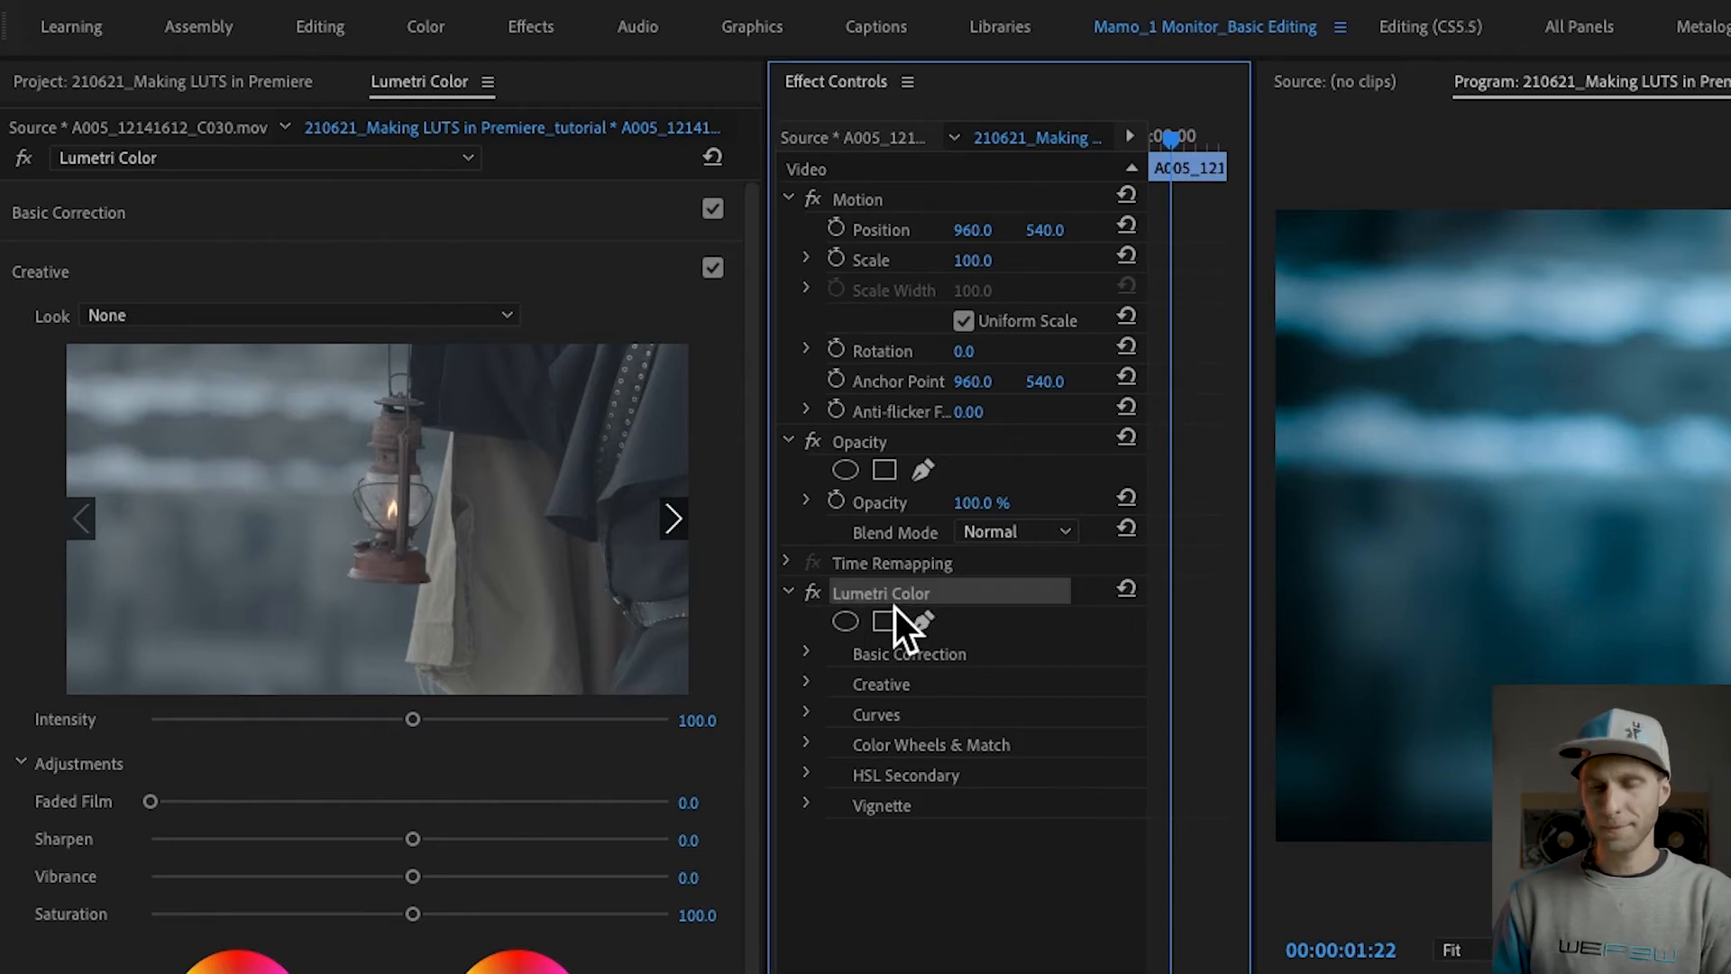
{"action": "key", "text": "Delete"}
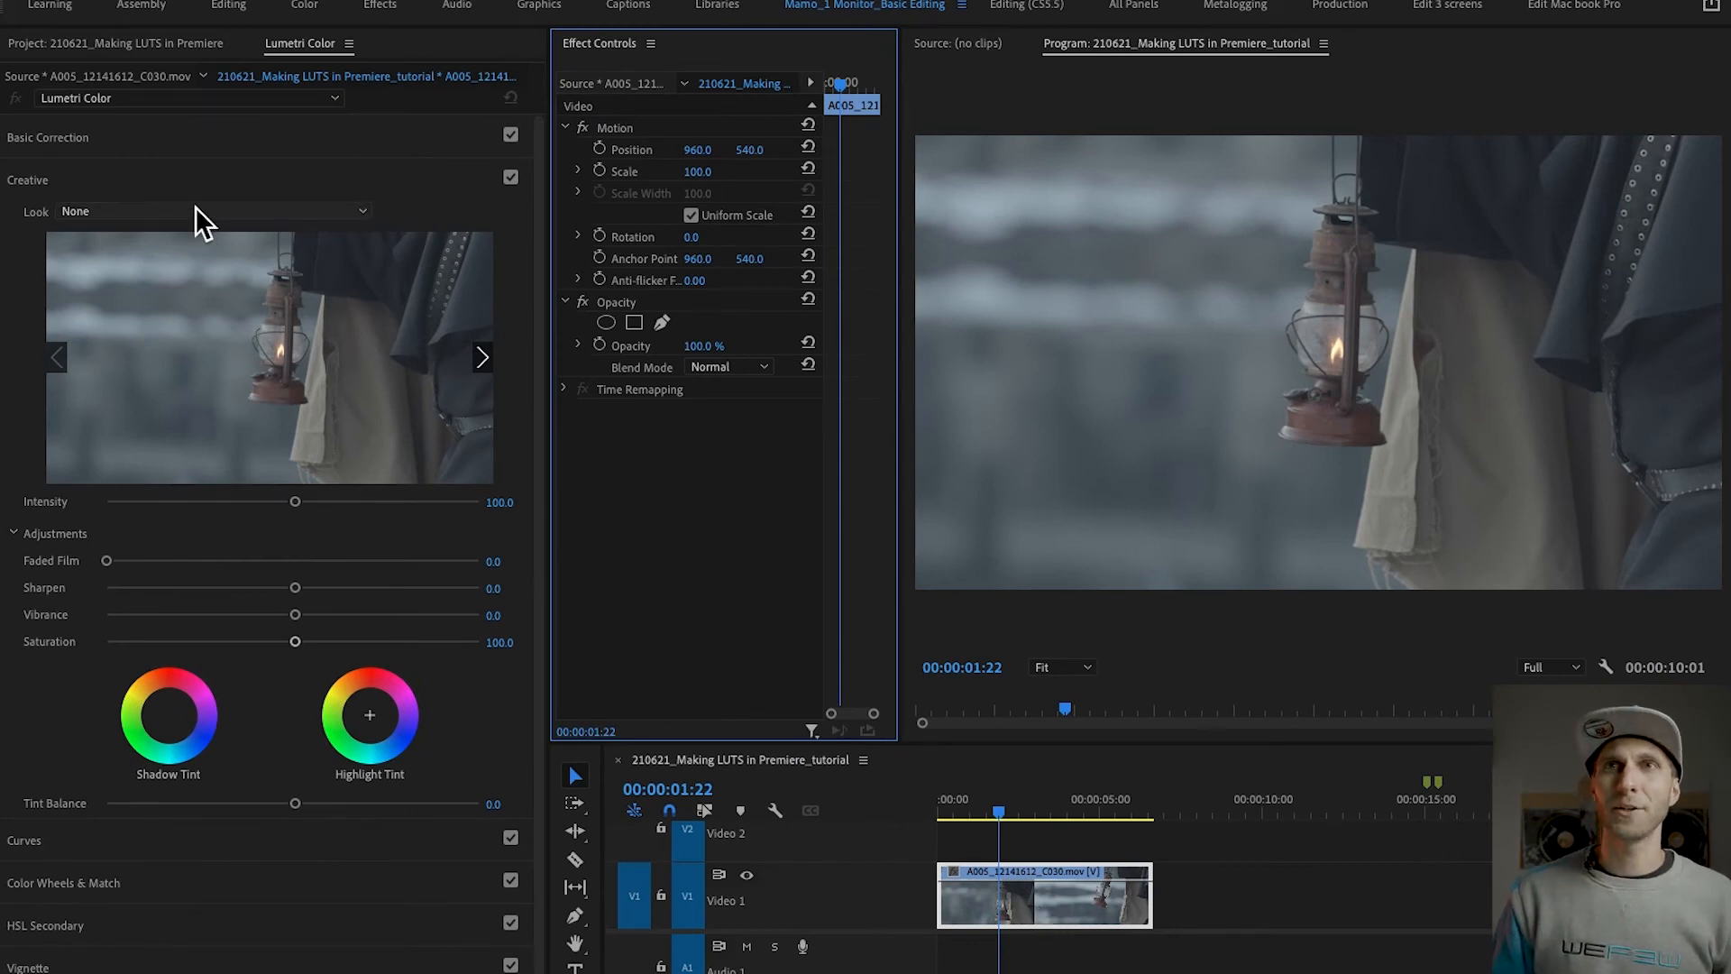
Step: Load Netflix_Blue.look from the Desktop folder Mamo's LUTs as the clip's Creative look
{"action": "left_click", "coordinate": [244, 213]}
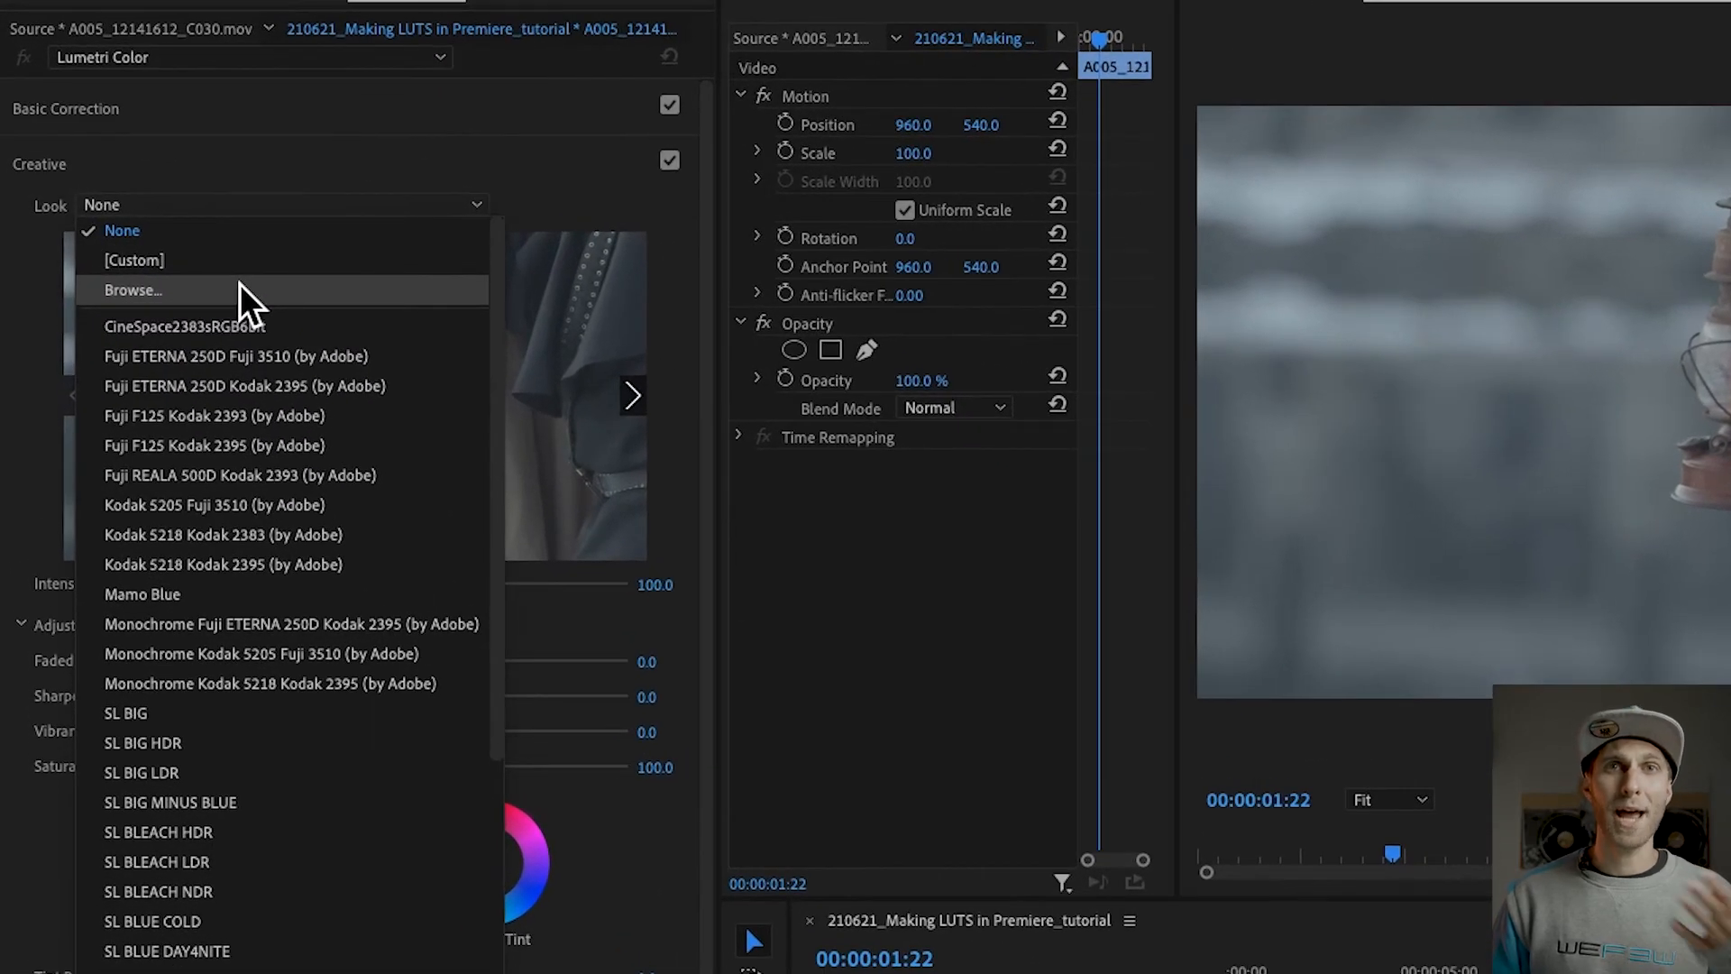
{"action": "left_click", "coordinate": [239, 284]}
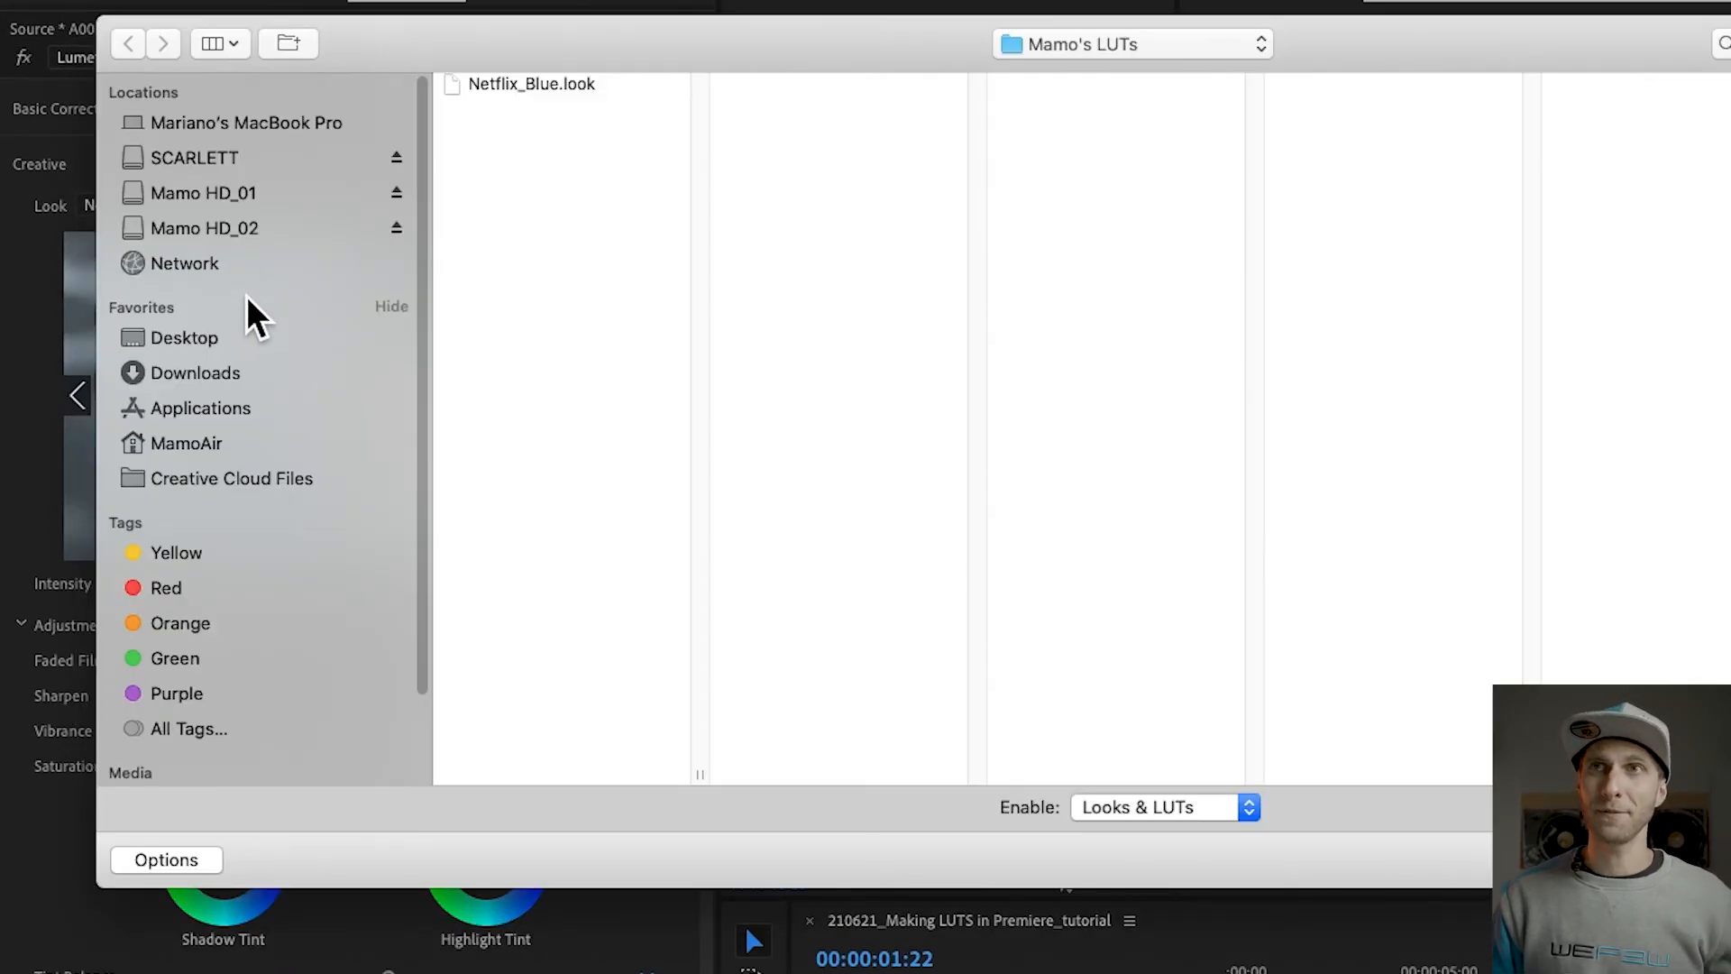
{"action": "left_click", "coordinate": [208, 339]}
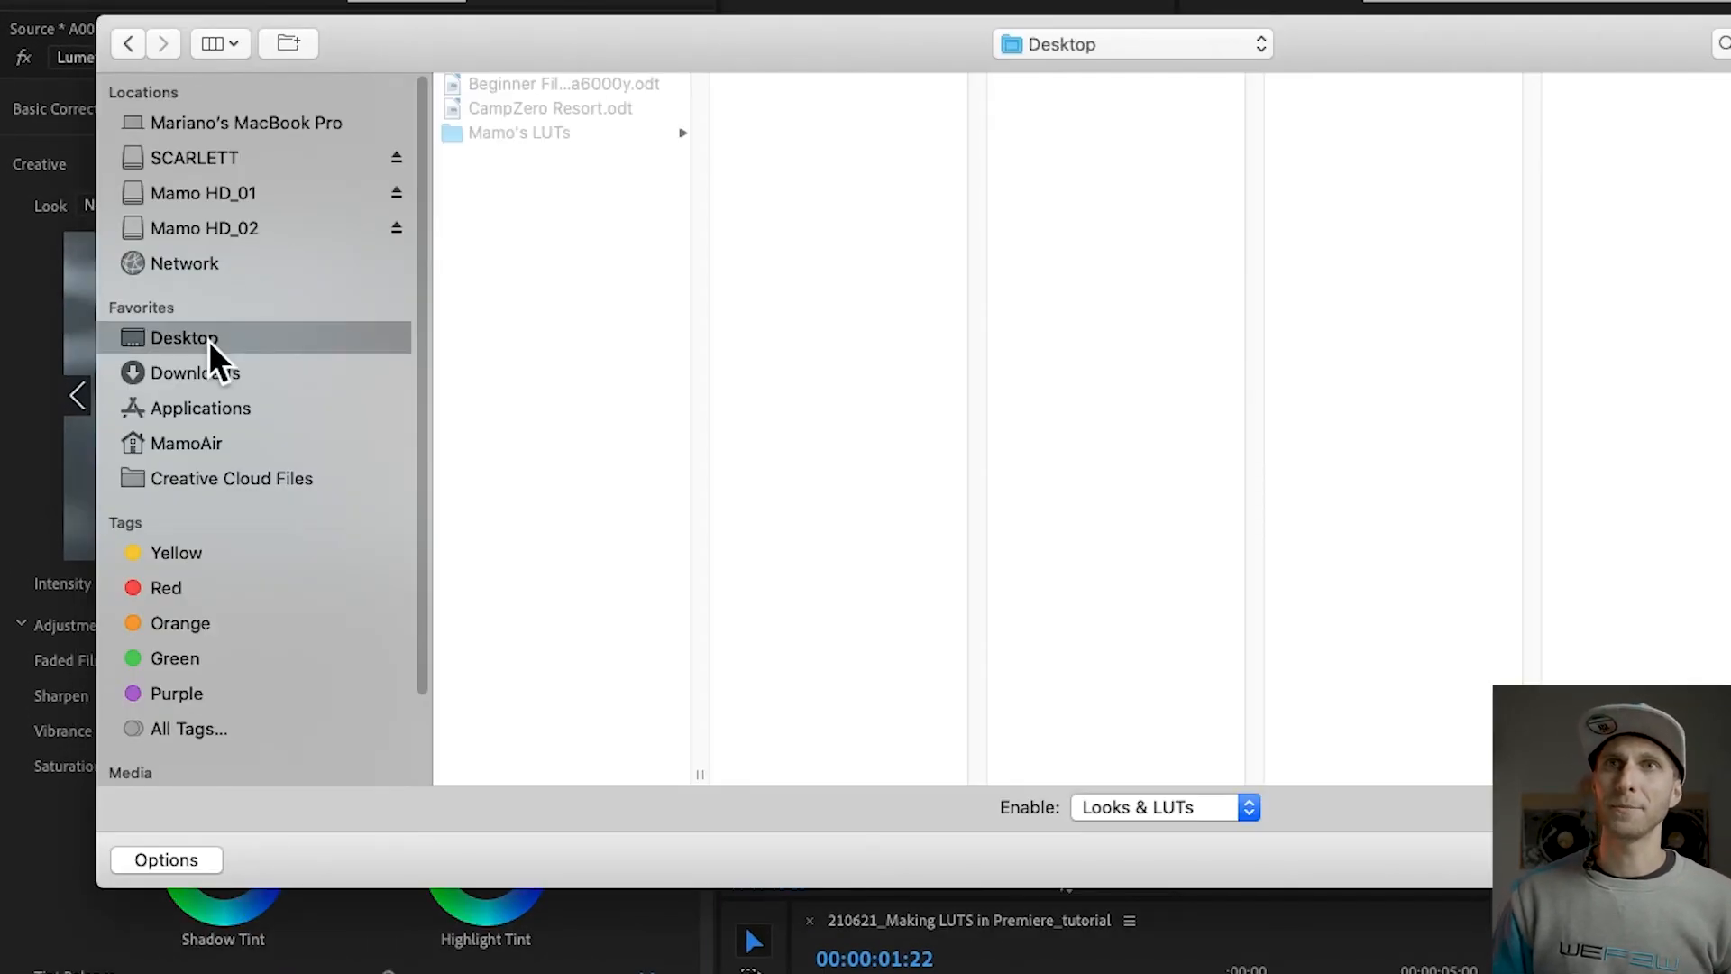
{"action": "left_click", "coordinate": [541, 134]}
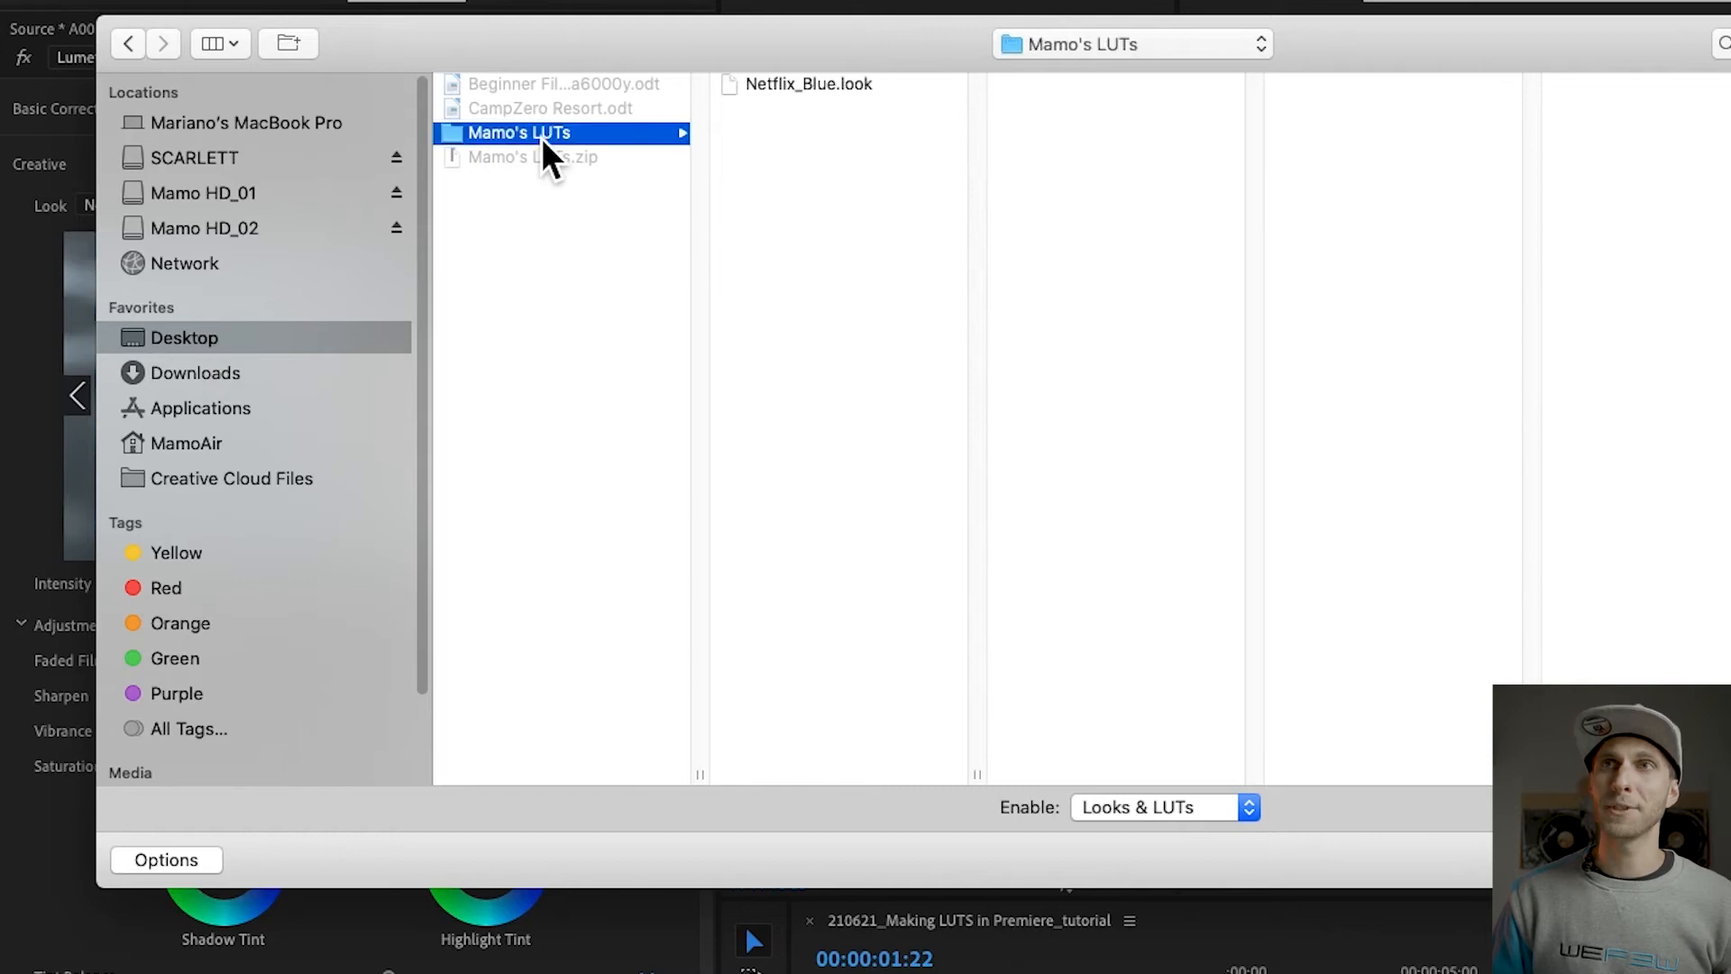
{"action": "left_click", "coordinate": [786, 89]}
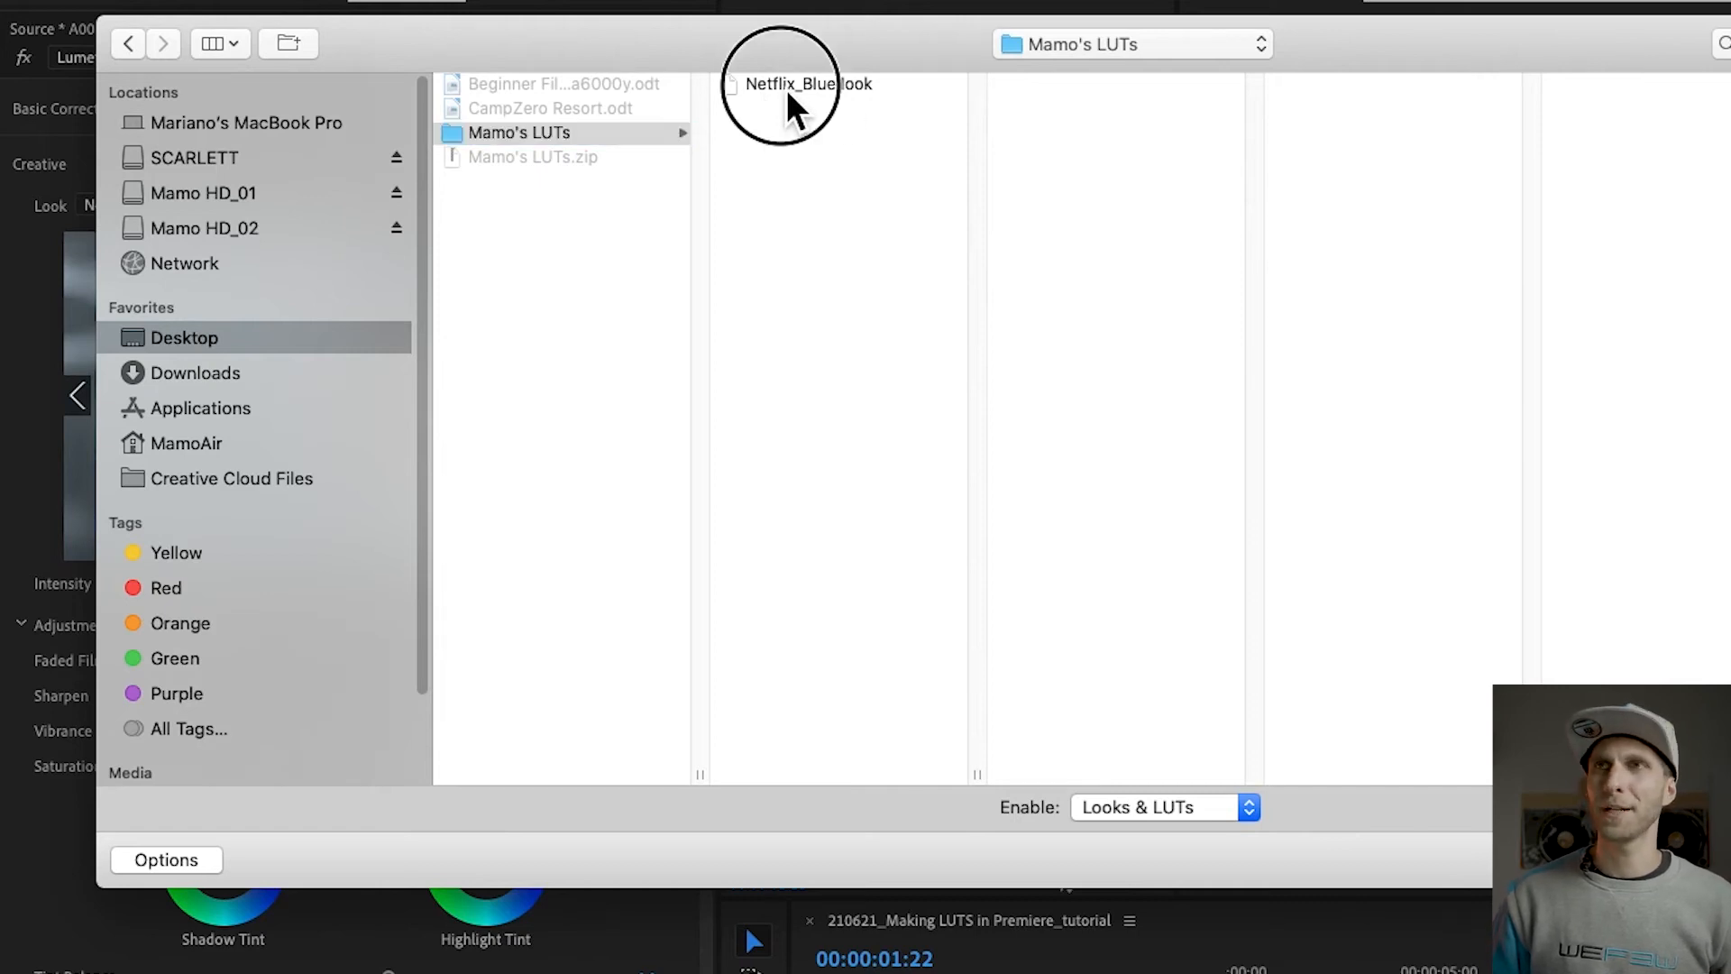
{"action": "key", "text": "Return"}
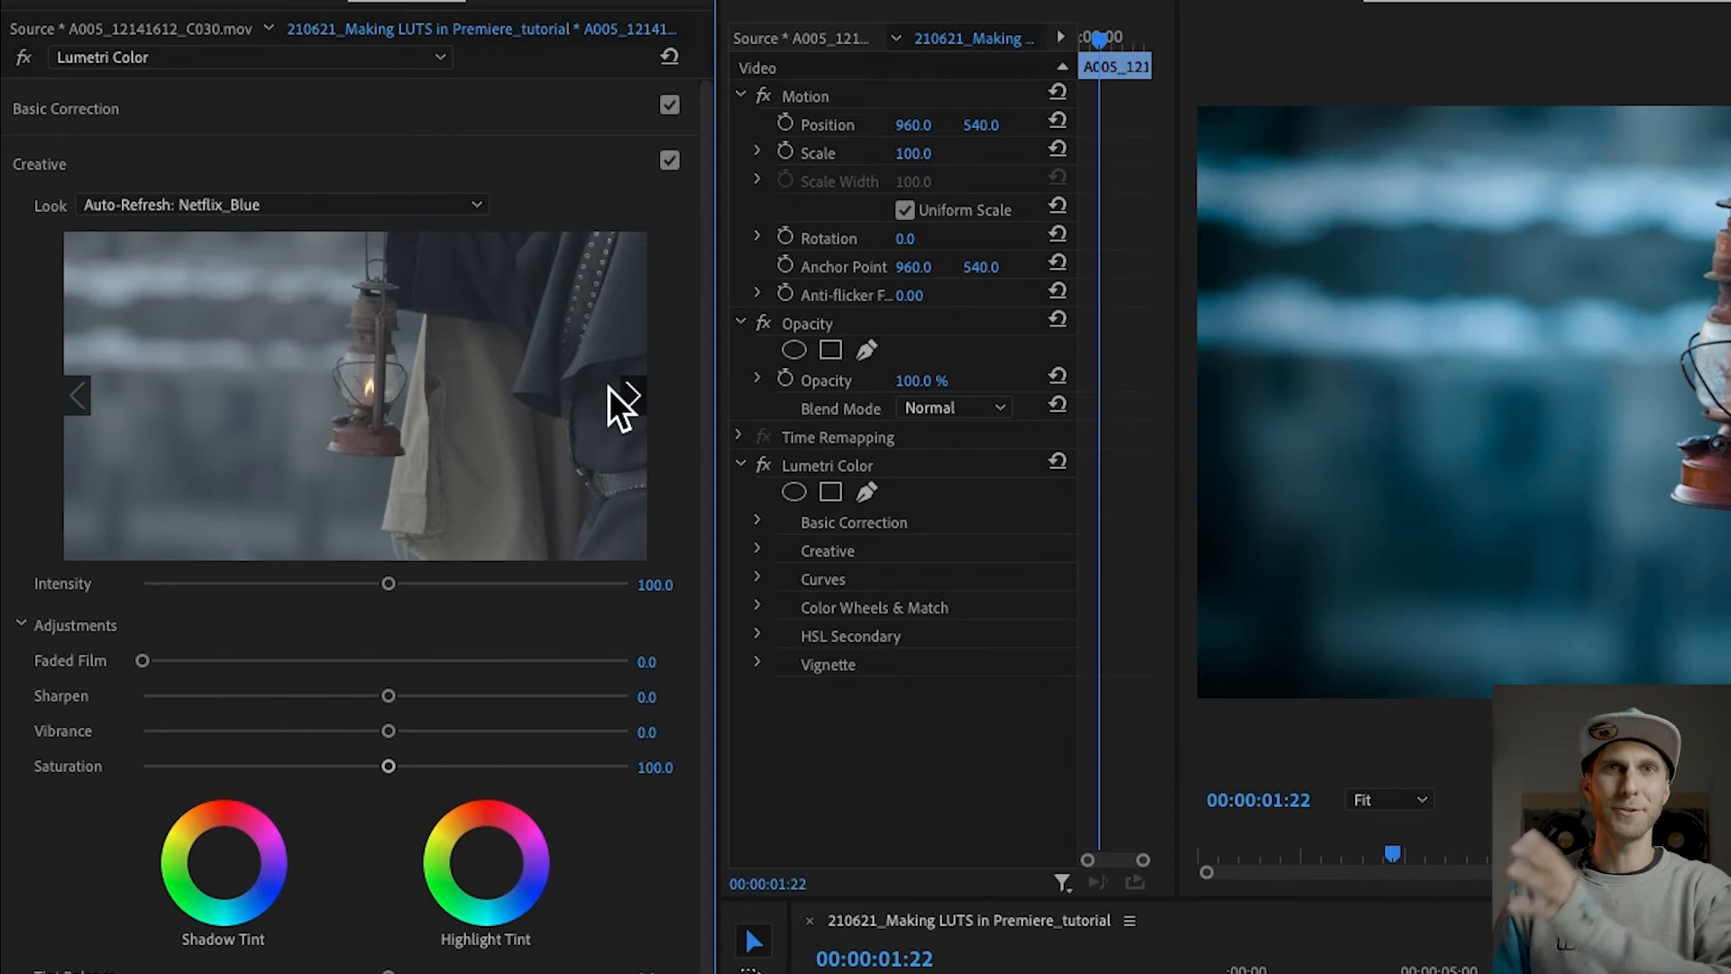
Step: Look through the list of installed Creative looks and examine the Basic Correction settings of the clip
{"action": "left_click", "coordinate": [476, 207]}
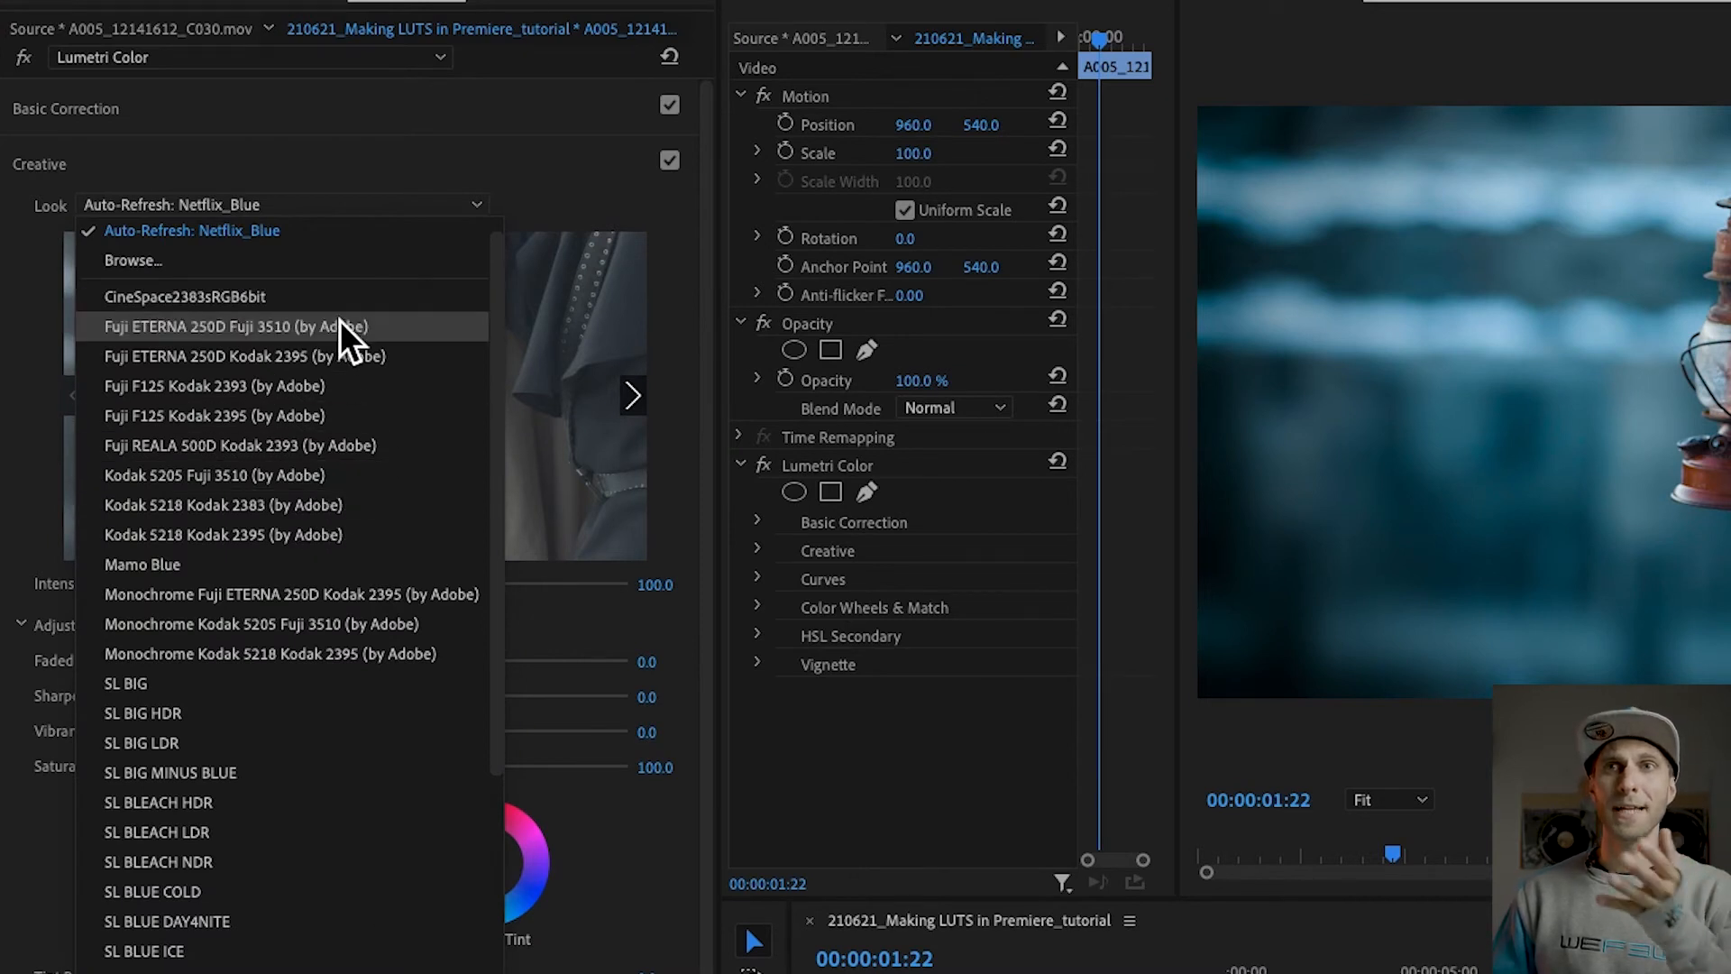
{"action": "scroll", "coordinate": [349, 602], "scroll_direction": "up", "scroll_amount": 1}
{"action": "scroll", "coordinate": [349, 602], "scroll_direction": "down", "scroll_amount": 5}
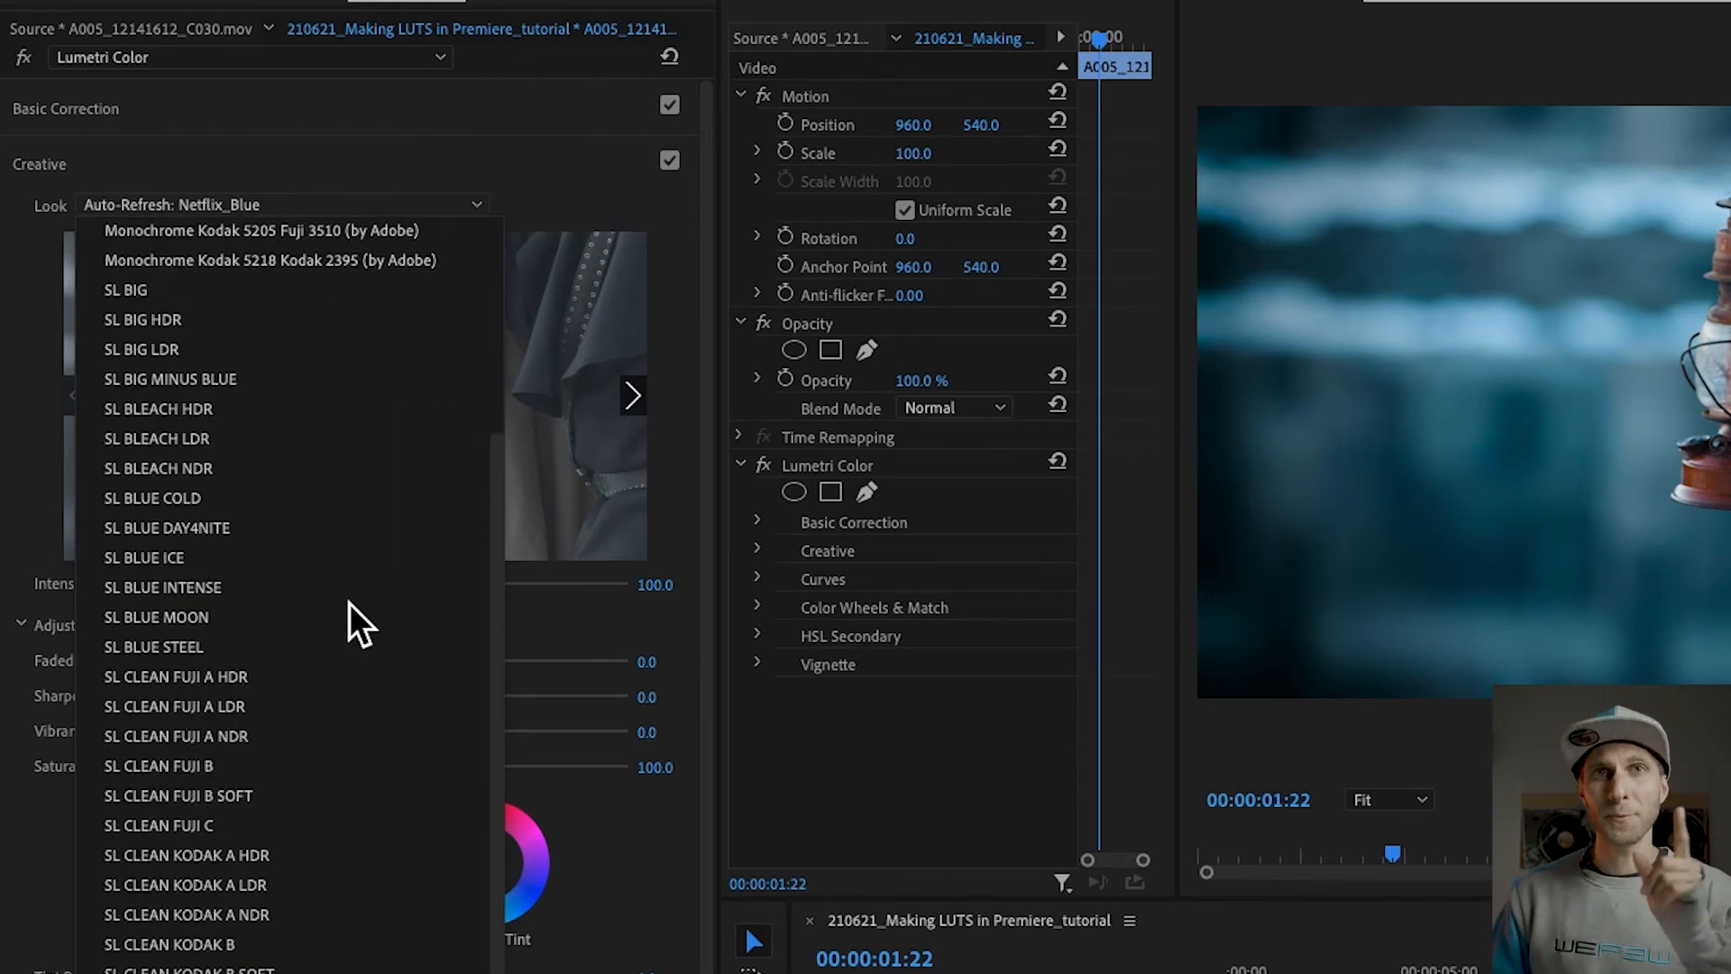
{"action": "left_click", "coordinate": [458, 158]}
{"action": "left_click", "coordinate": [458, 159]}
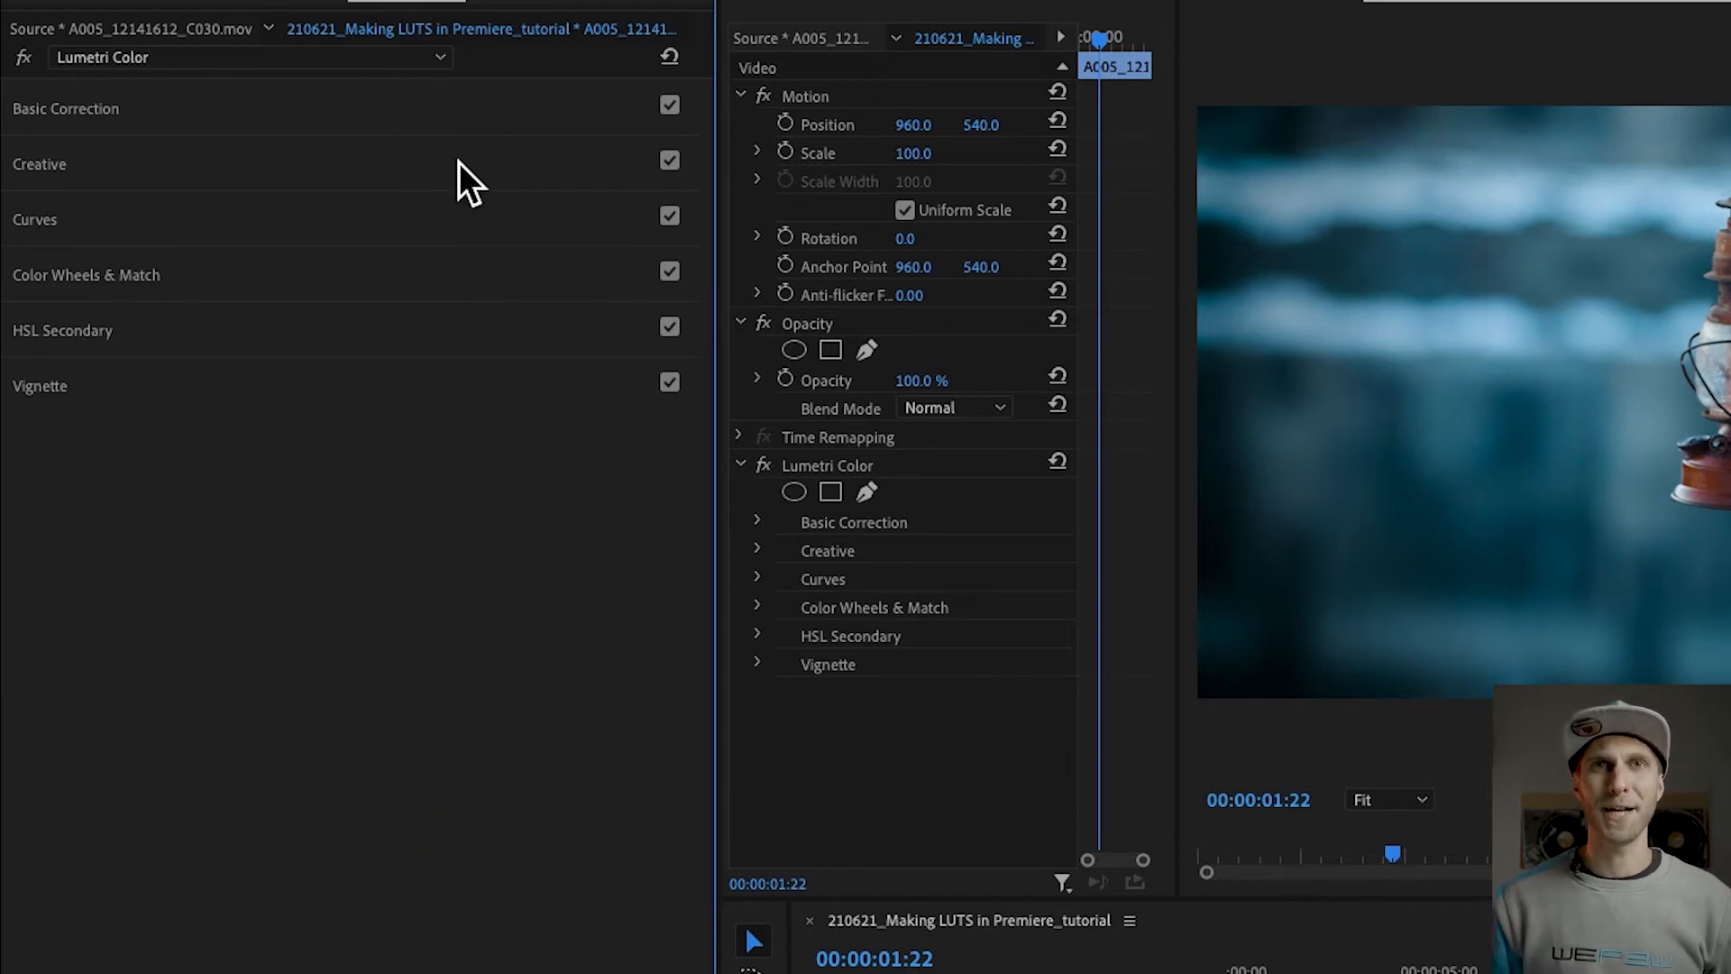
{"action": "left_click", "coordinate": [95, 112]}
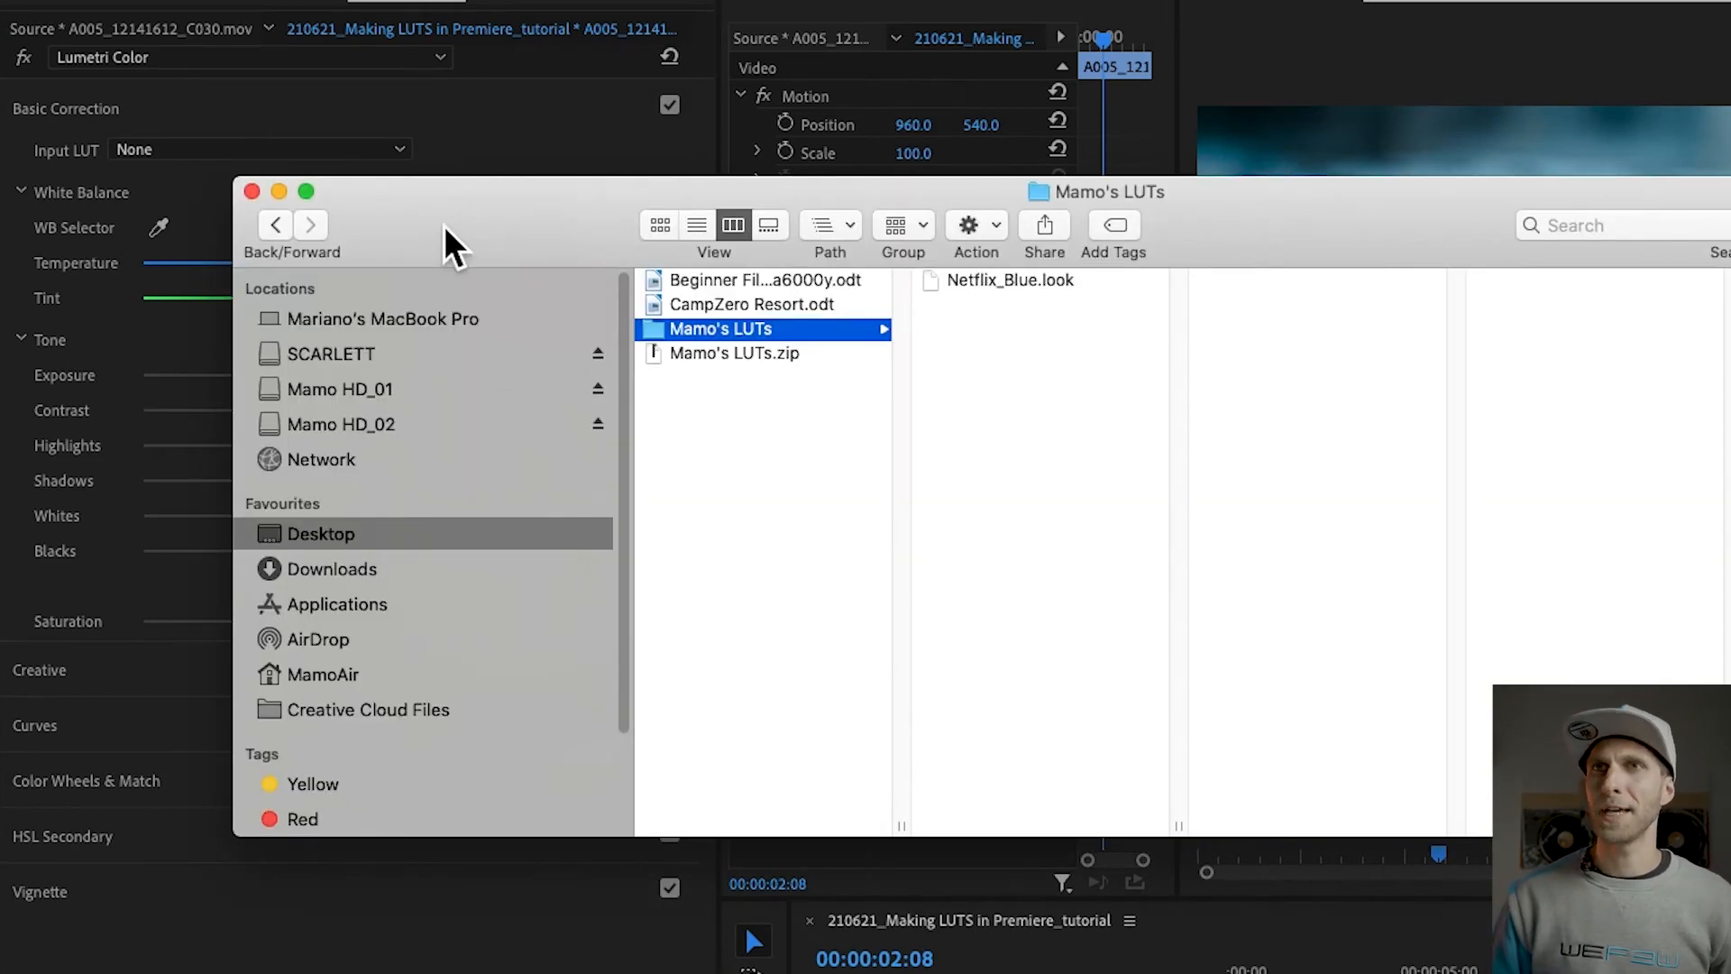
{"action": "left_click_drag", "start_coordinate": [444, 225], "coordinate": [243, 332]}
{"action": "left_click_drag", "start_coordinate": [1730, 943], "coordinate": [1730, 972]}
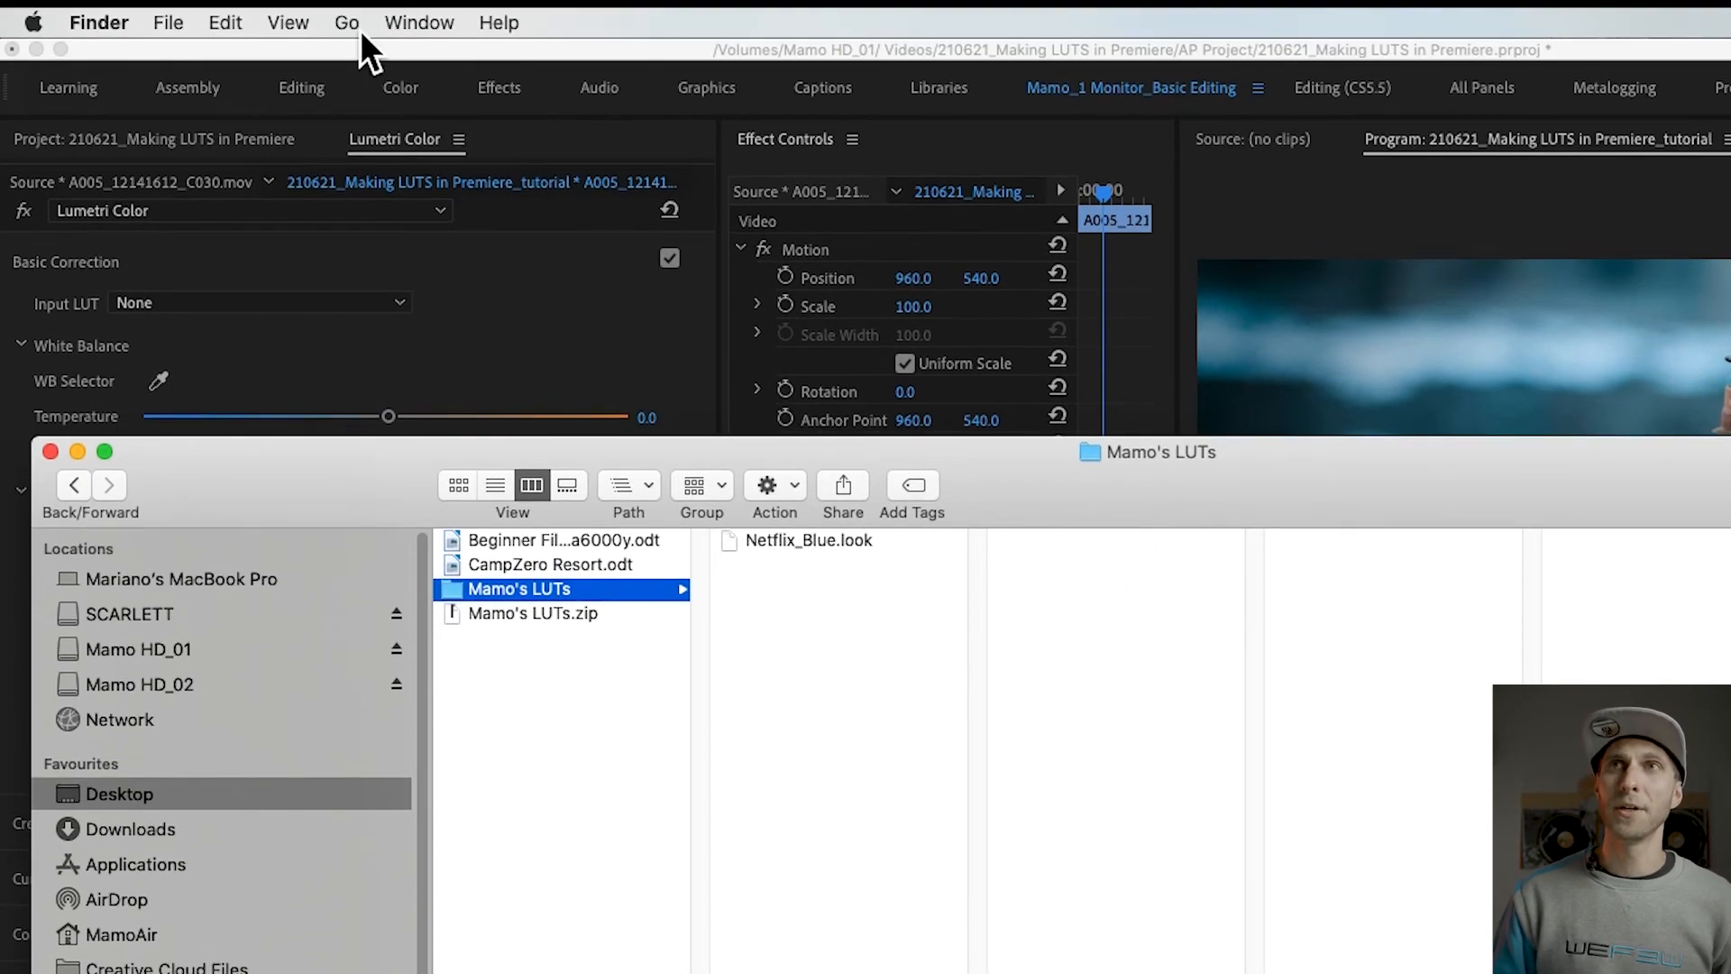
Step: In Finder, open the hidden user Library and go to Application Support/Adobe/Common/LUTs
{"action": "left_click", "coordinate": [349, 23]}
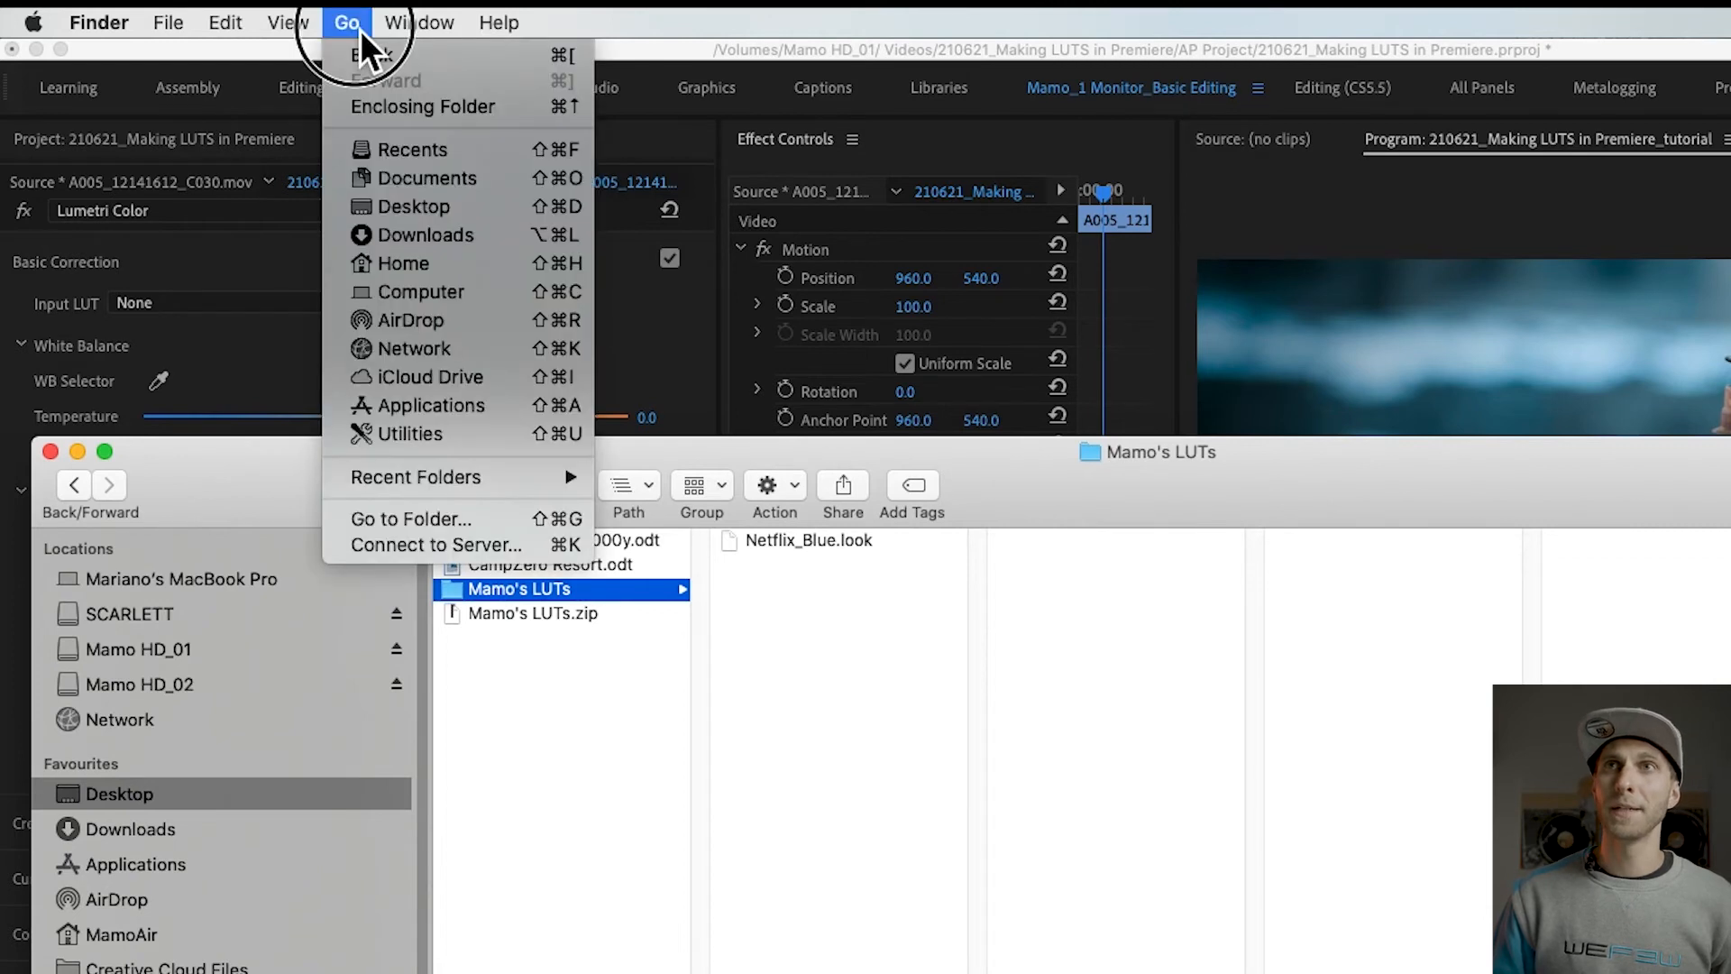
{"action": "key", "text": "alt"}
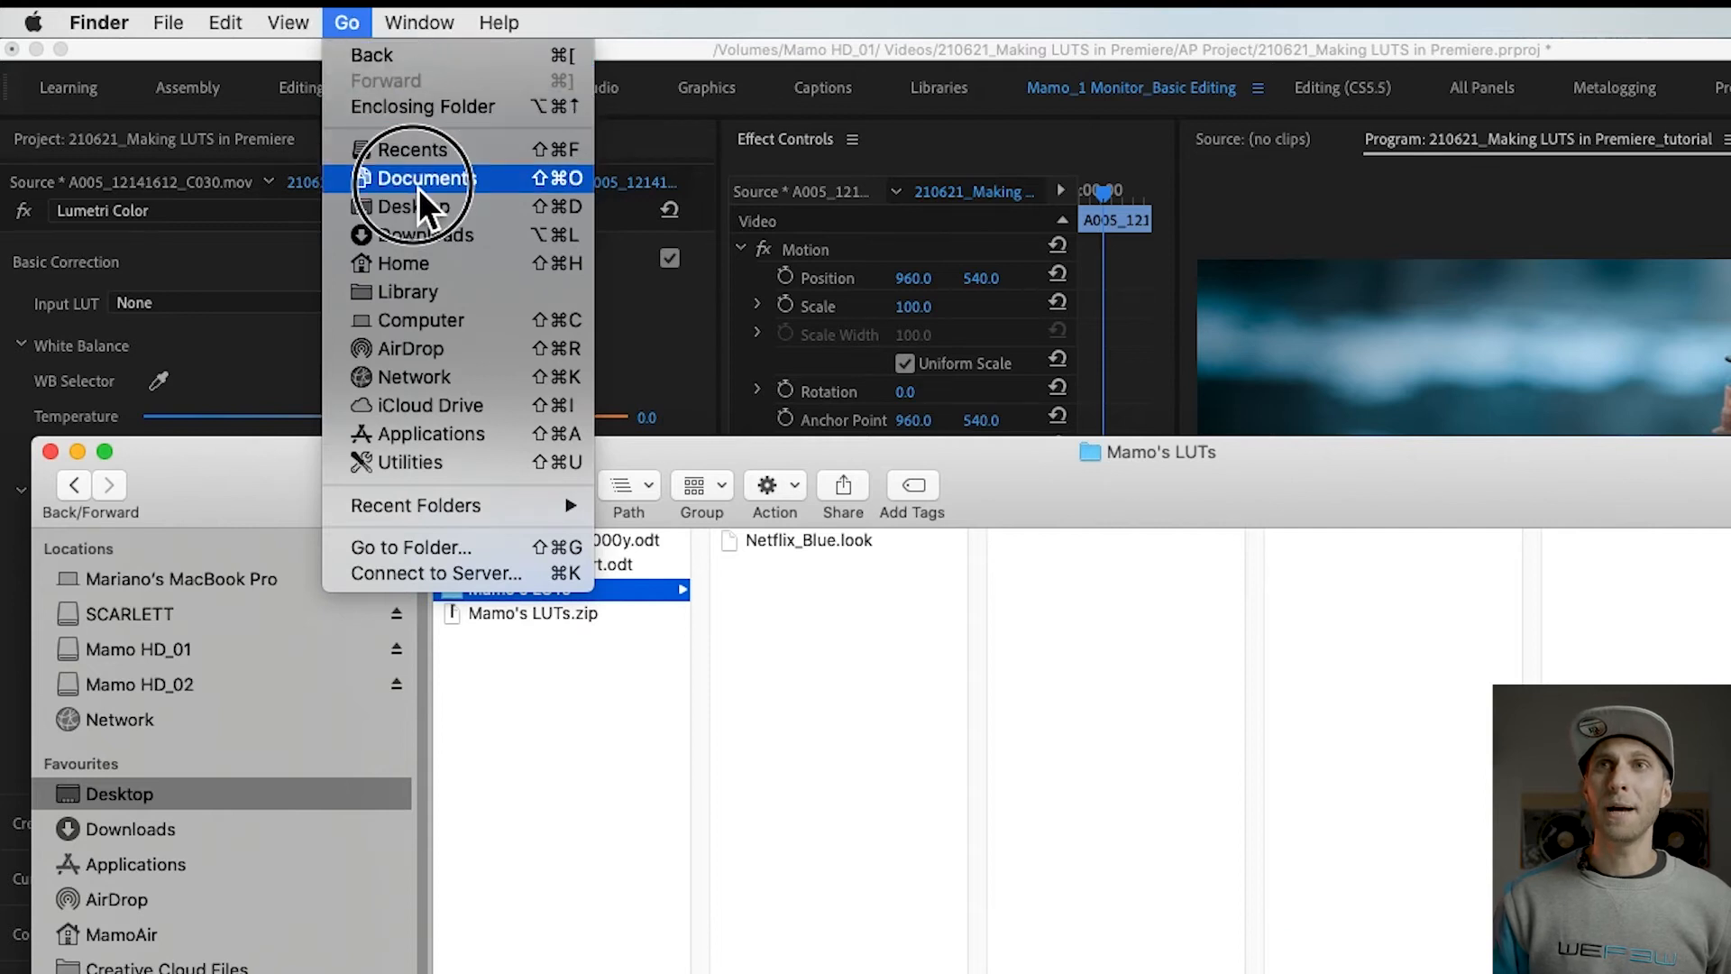
{"action": "left_click", "coordinate": [472, 298]}
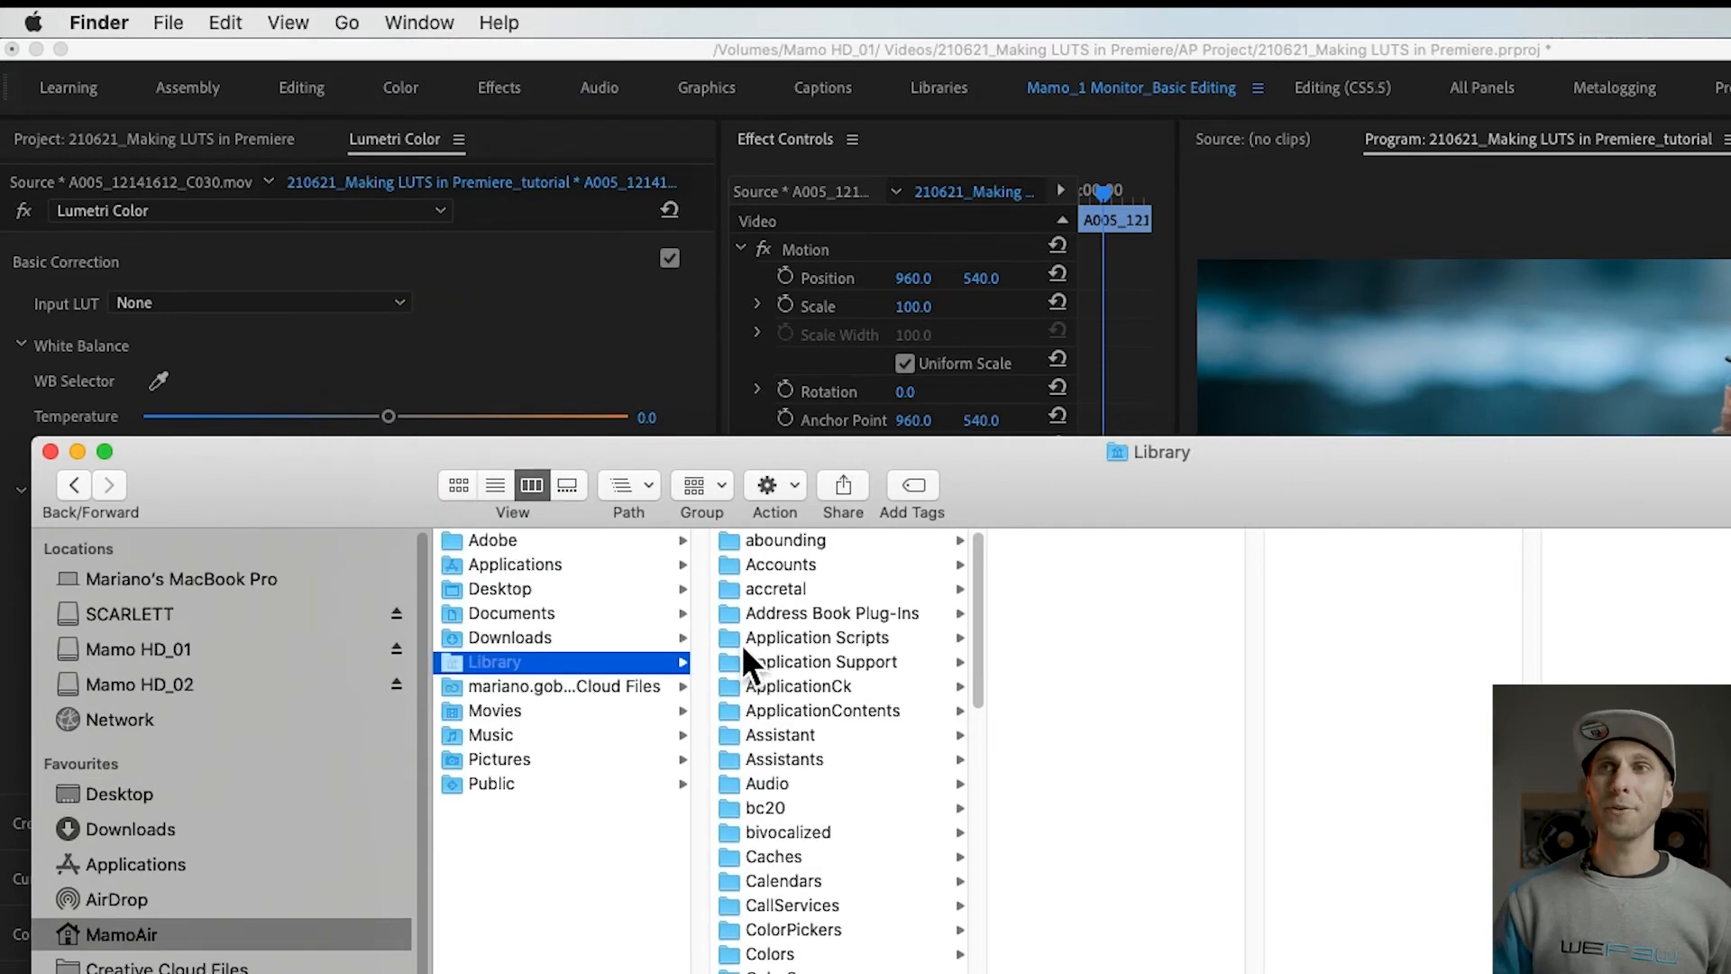
{"action": "left_click", "coordinate": [846, 671]}
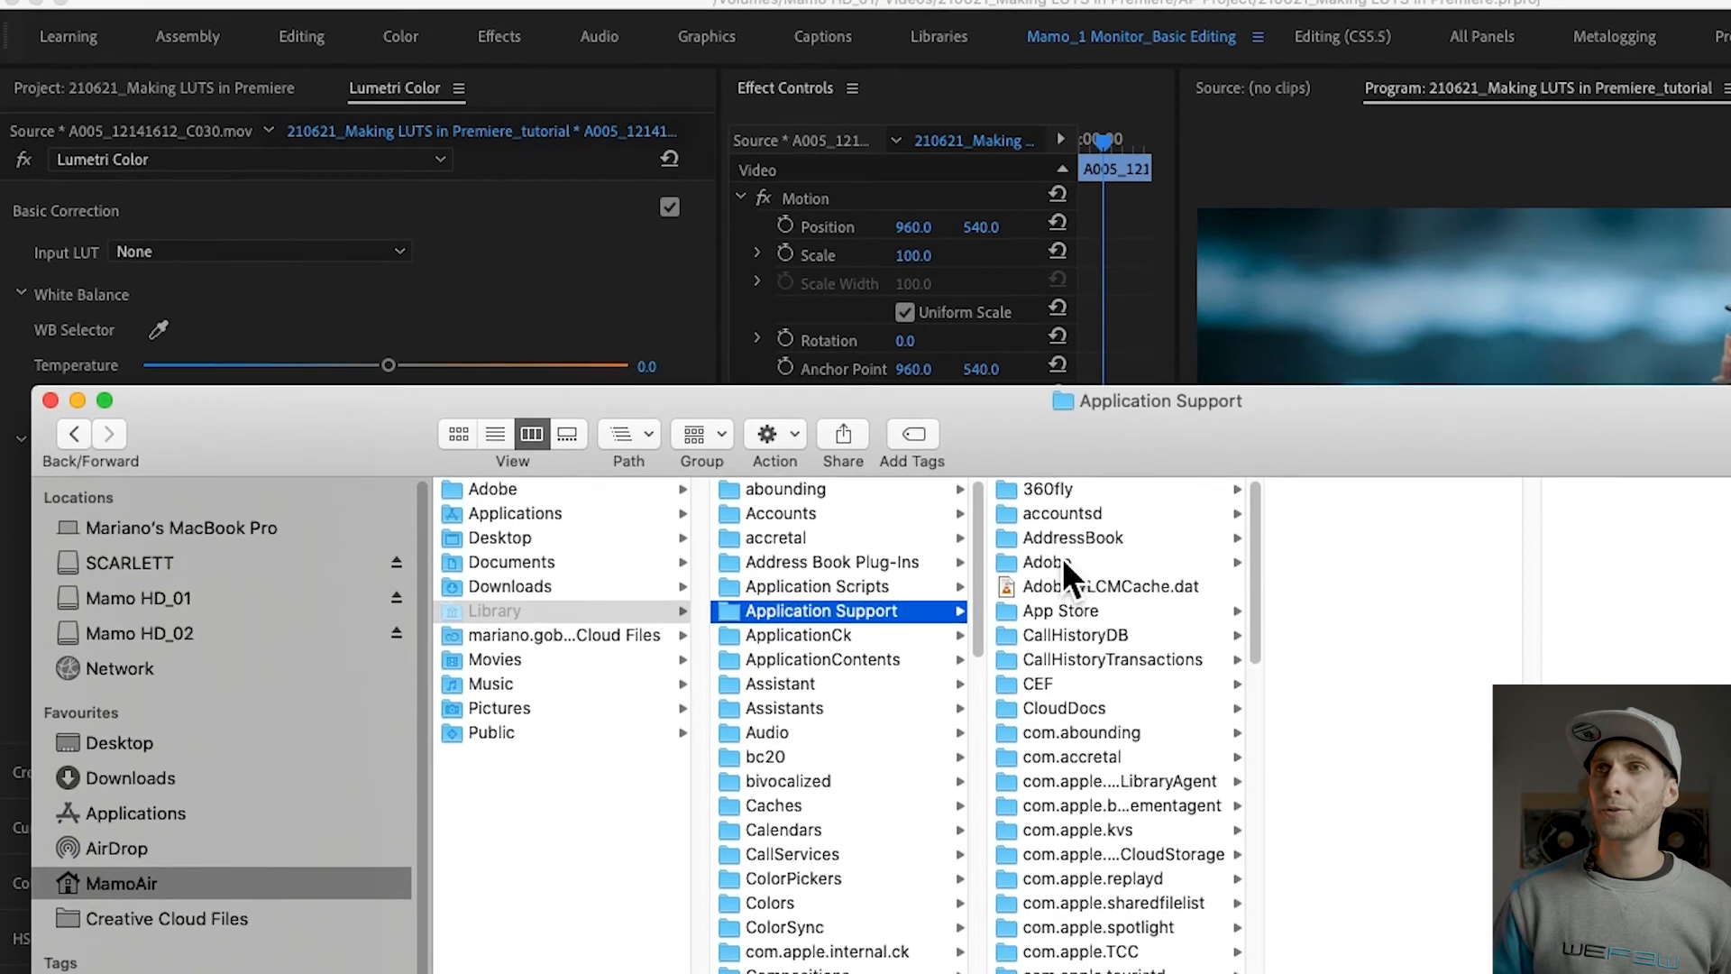
{"action": "left_click", "coordinate": [1060, 591]}
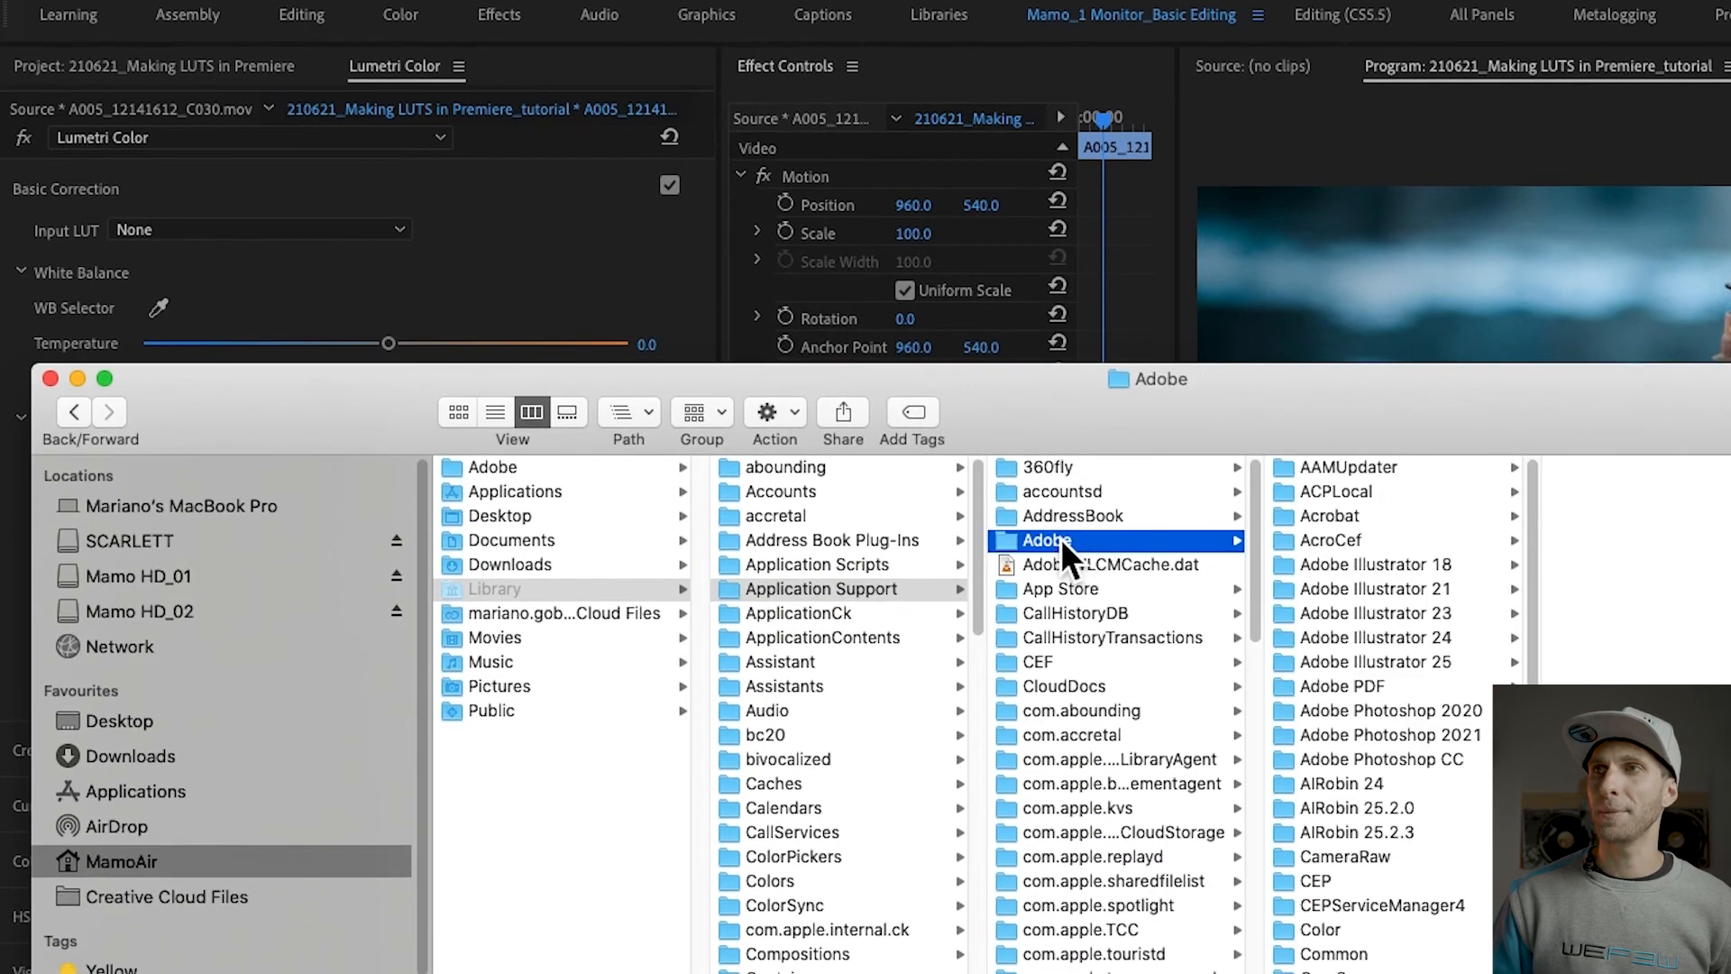
{"action": "left_click", "coordinate": [1357, 954]}
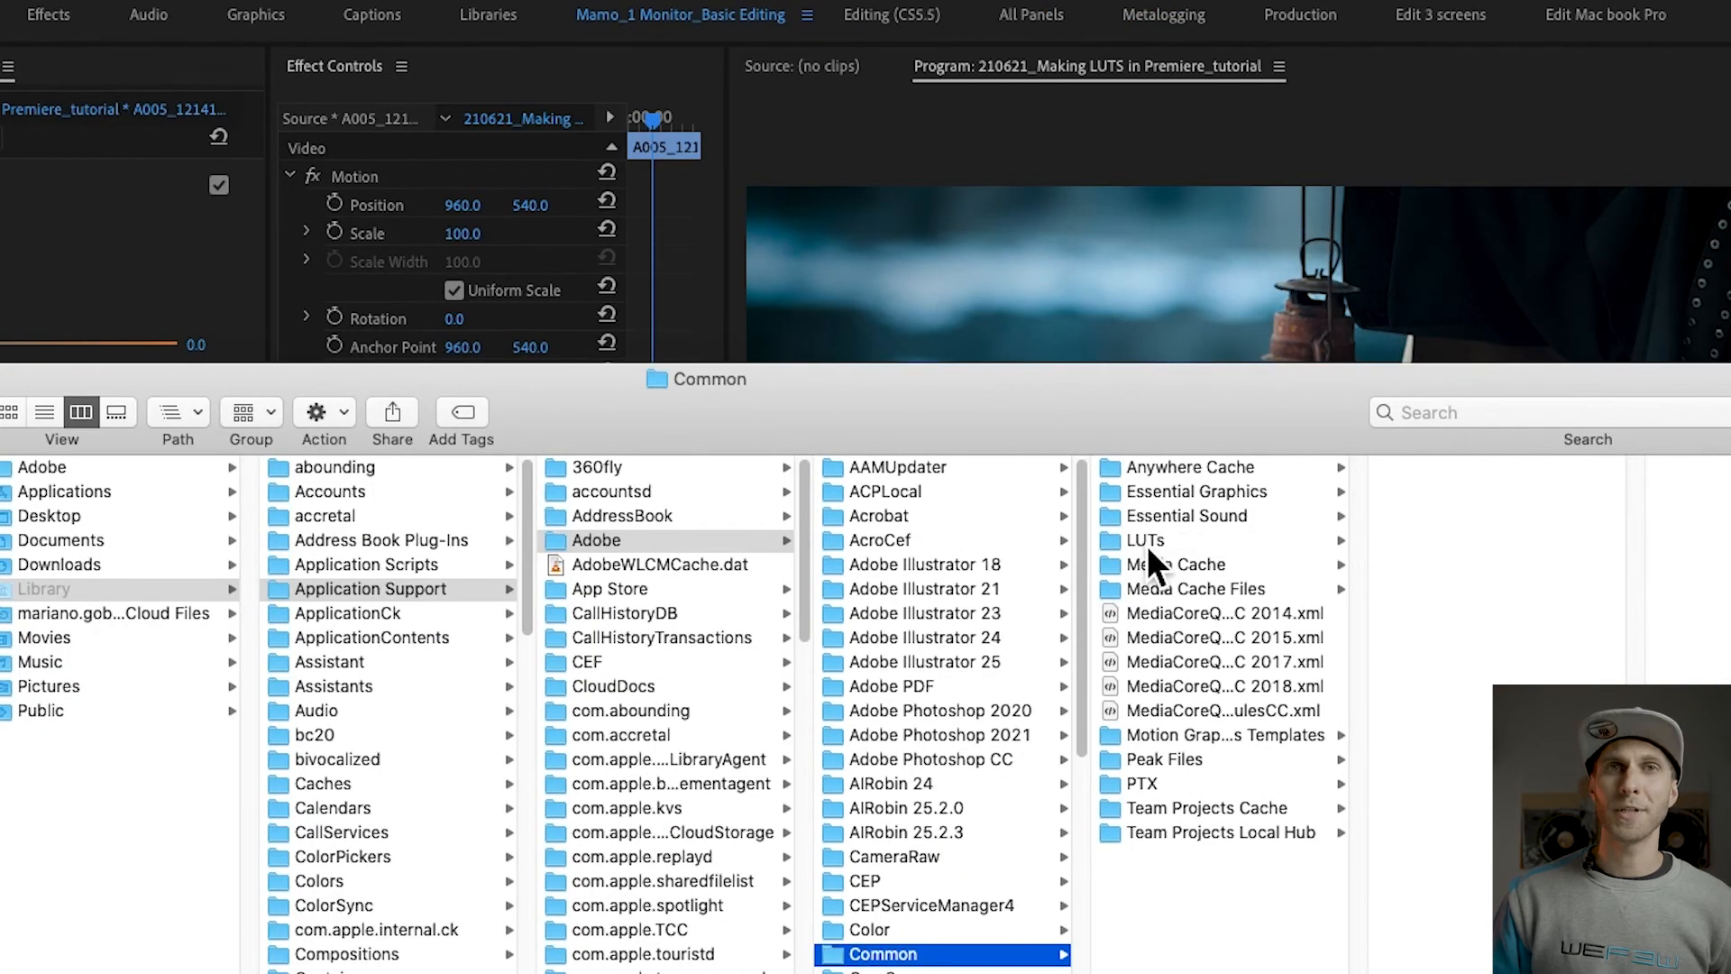
{"action": "left_click", "coordinate": [1146, 541]}
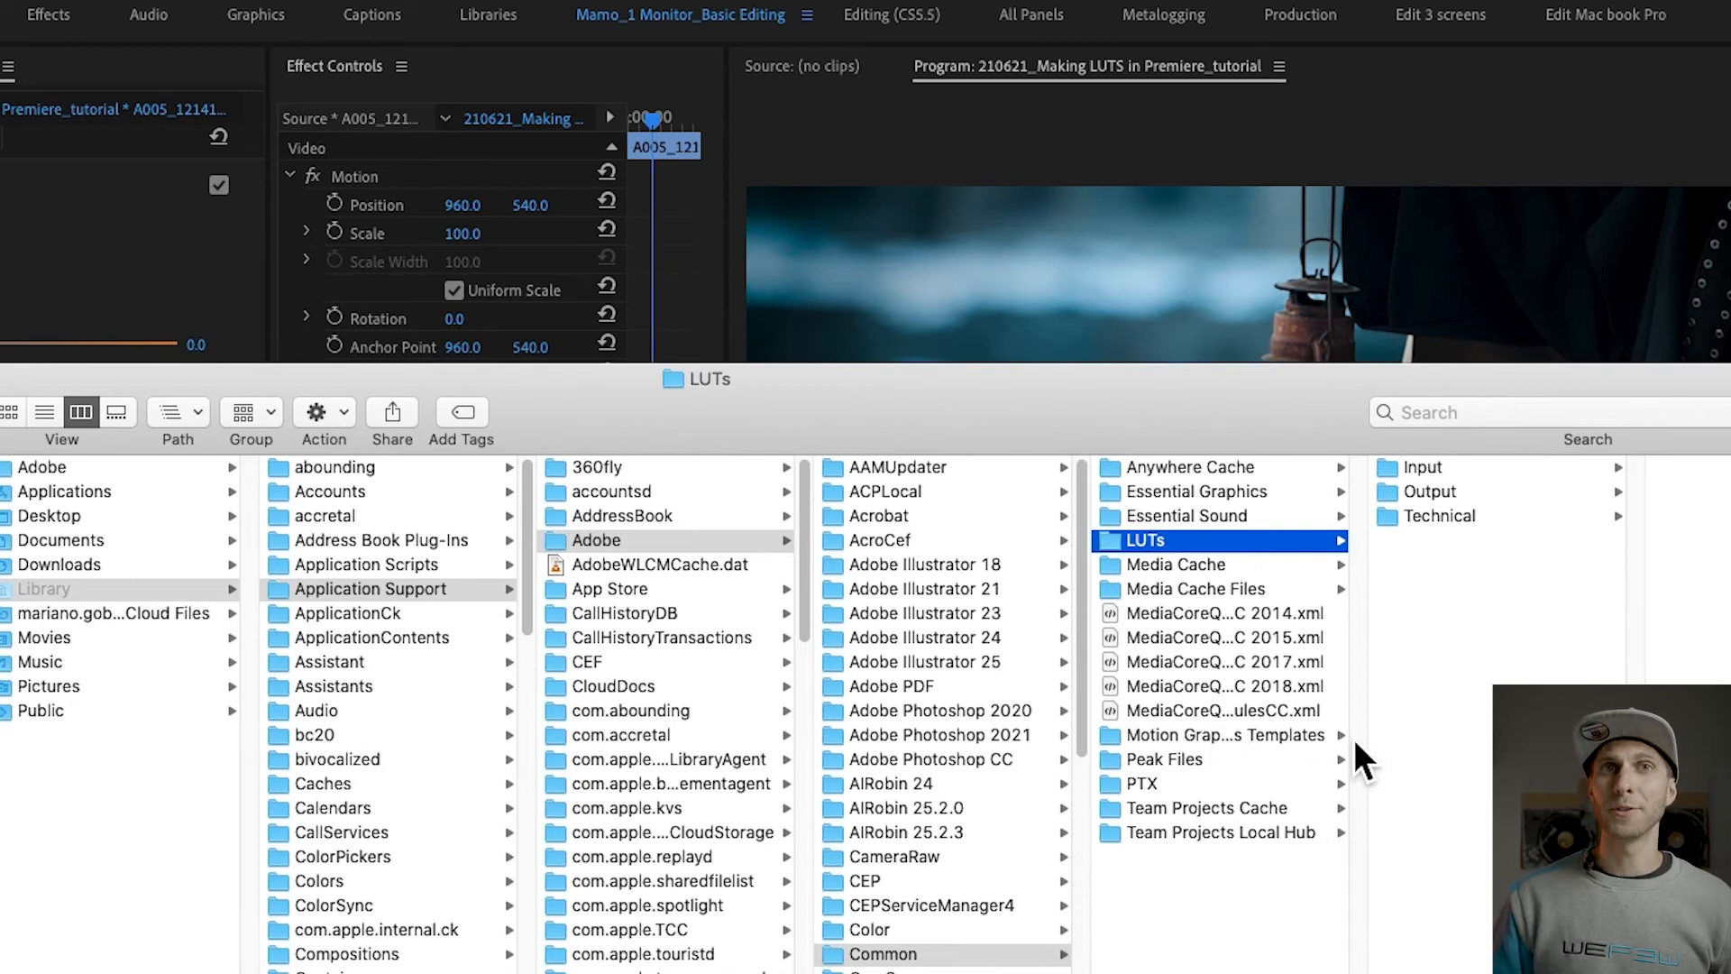
Step: Create a new folder named Creative inside the Adobe/Common/LUTs folder
{"action": "right_click", "coordinate": [1440, 577]}
{"action": "left_click", "coordinate": [1511, 588]}
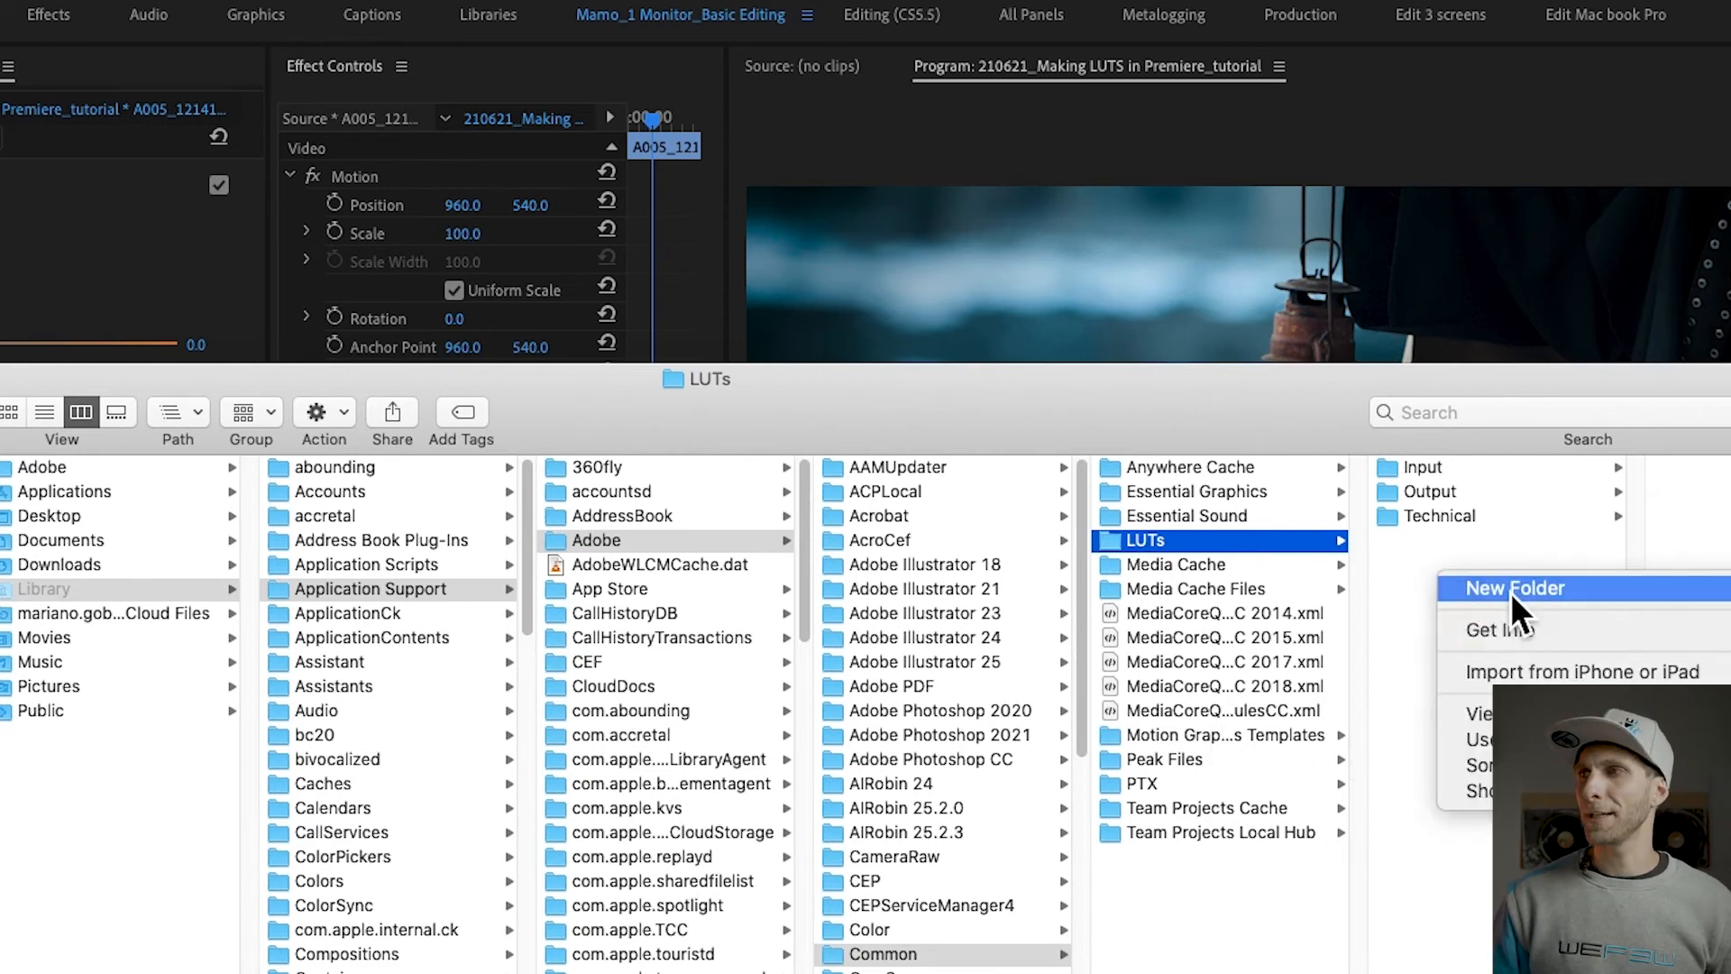
{"action": "type", "text": "Creative"}
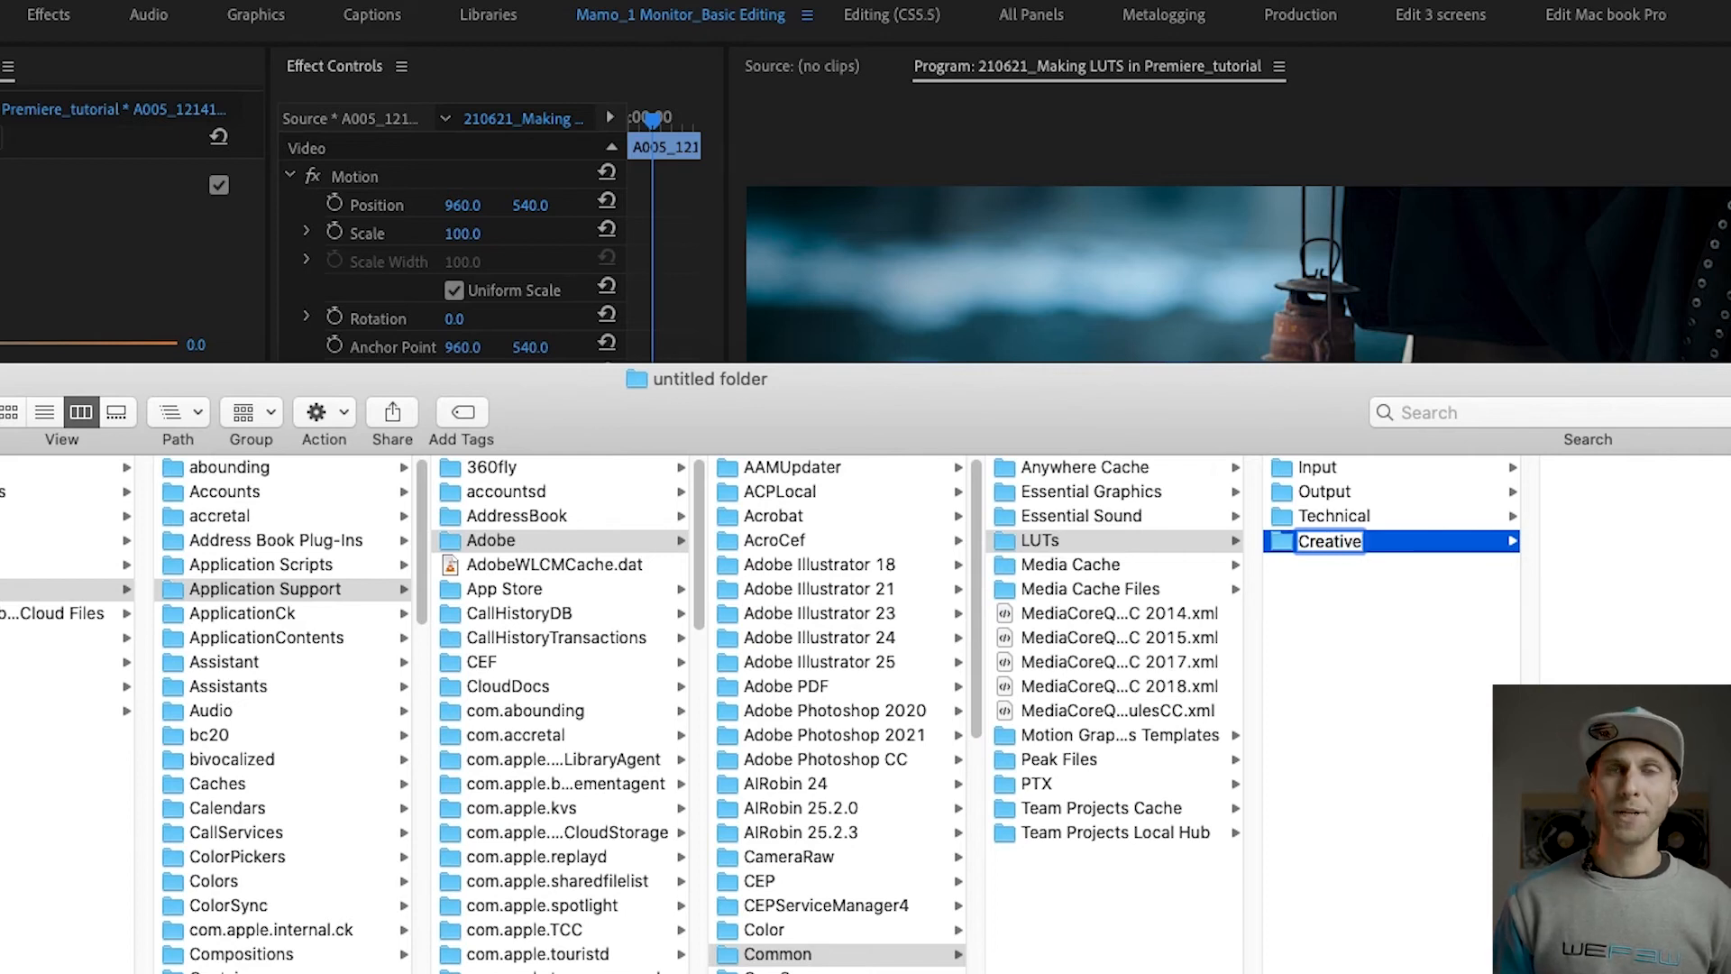
{"action": "key", "text": "Return"}
Step: Open a second Finder window on the Desktop folder Mamo's LUTs and move Netflix_Blue.look into the new Creative folder
{"action": "left_click_drag", "start_coordinate": [1166, 424], "coordinate": [1129, 687]}
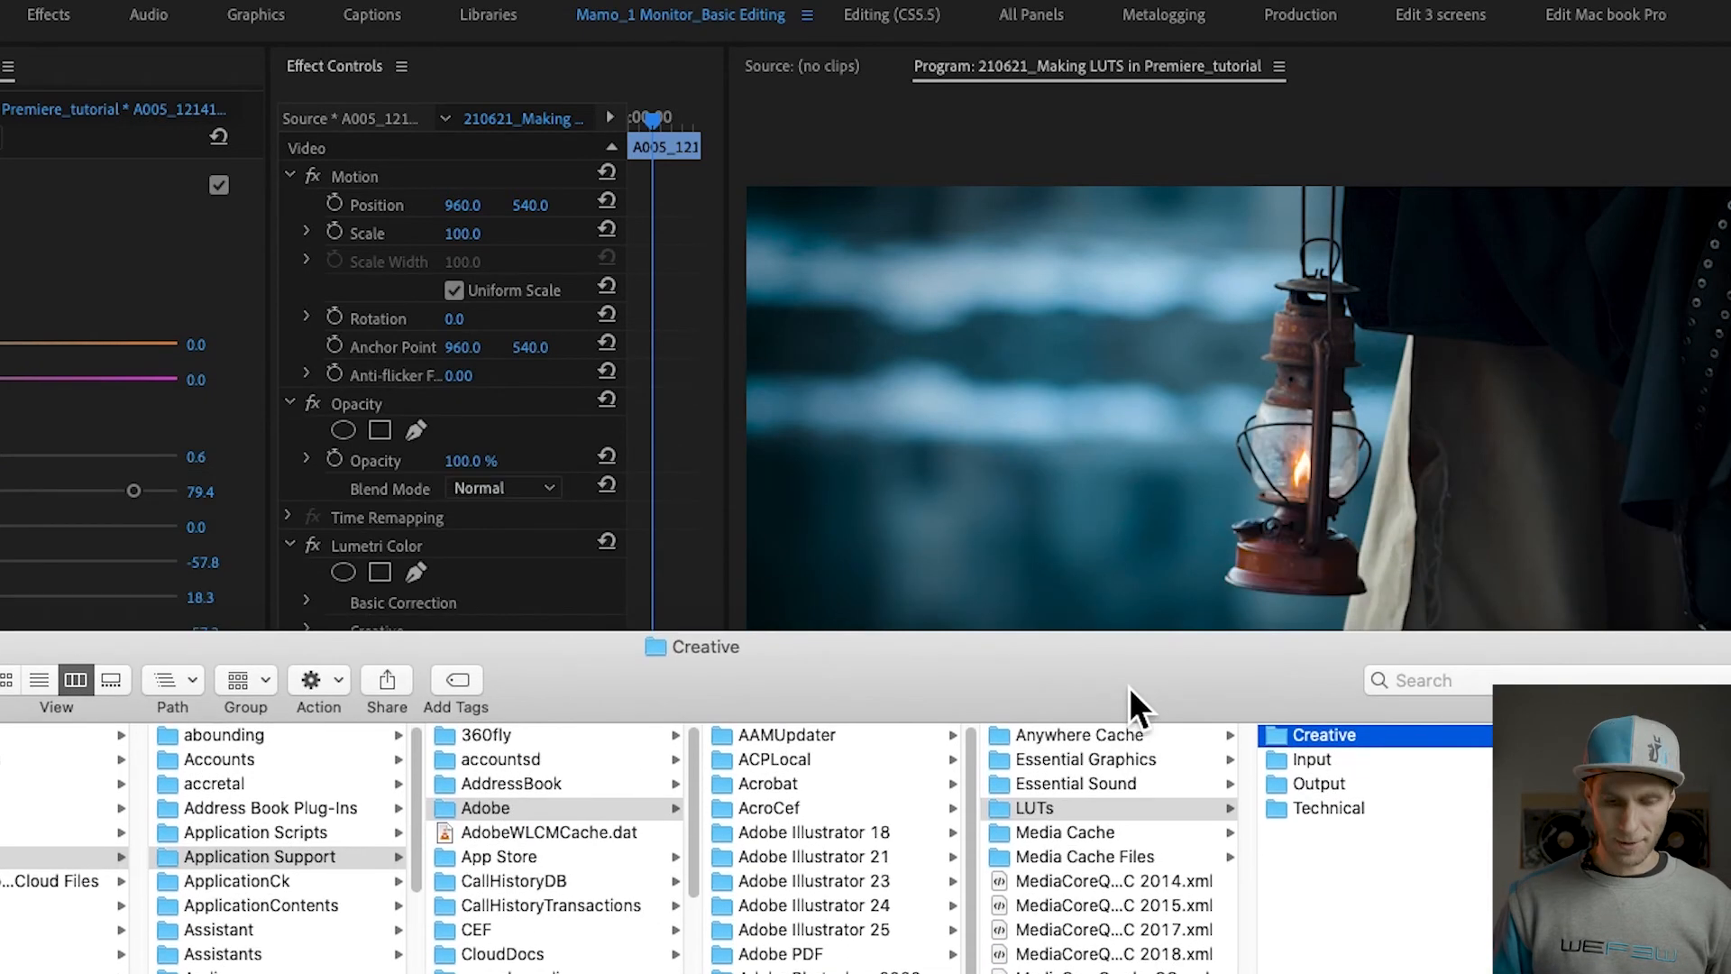
{"action": "key", "text": "super+n"}
{"action": "left_click_drag", "start_coordinate": [833, 321], "coordinate": [730, 29]}
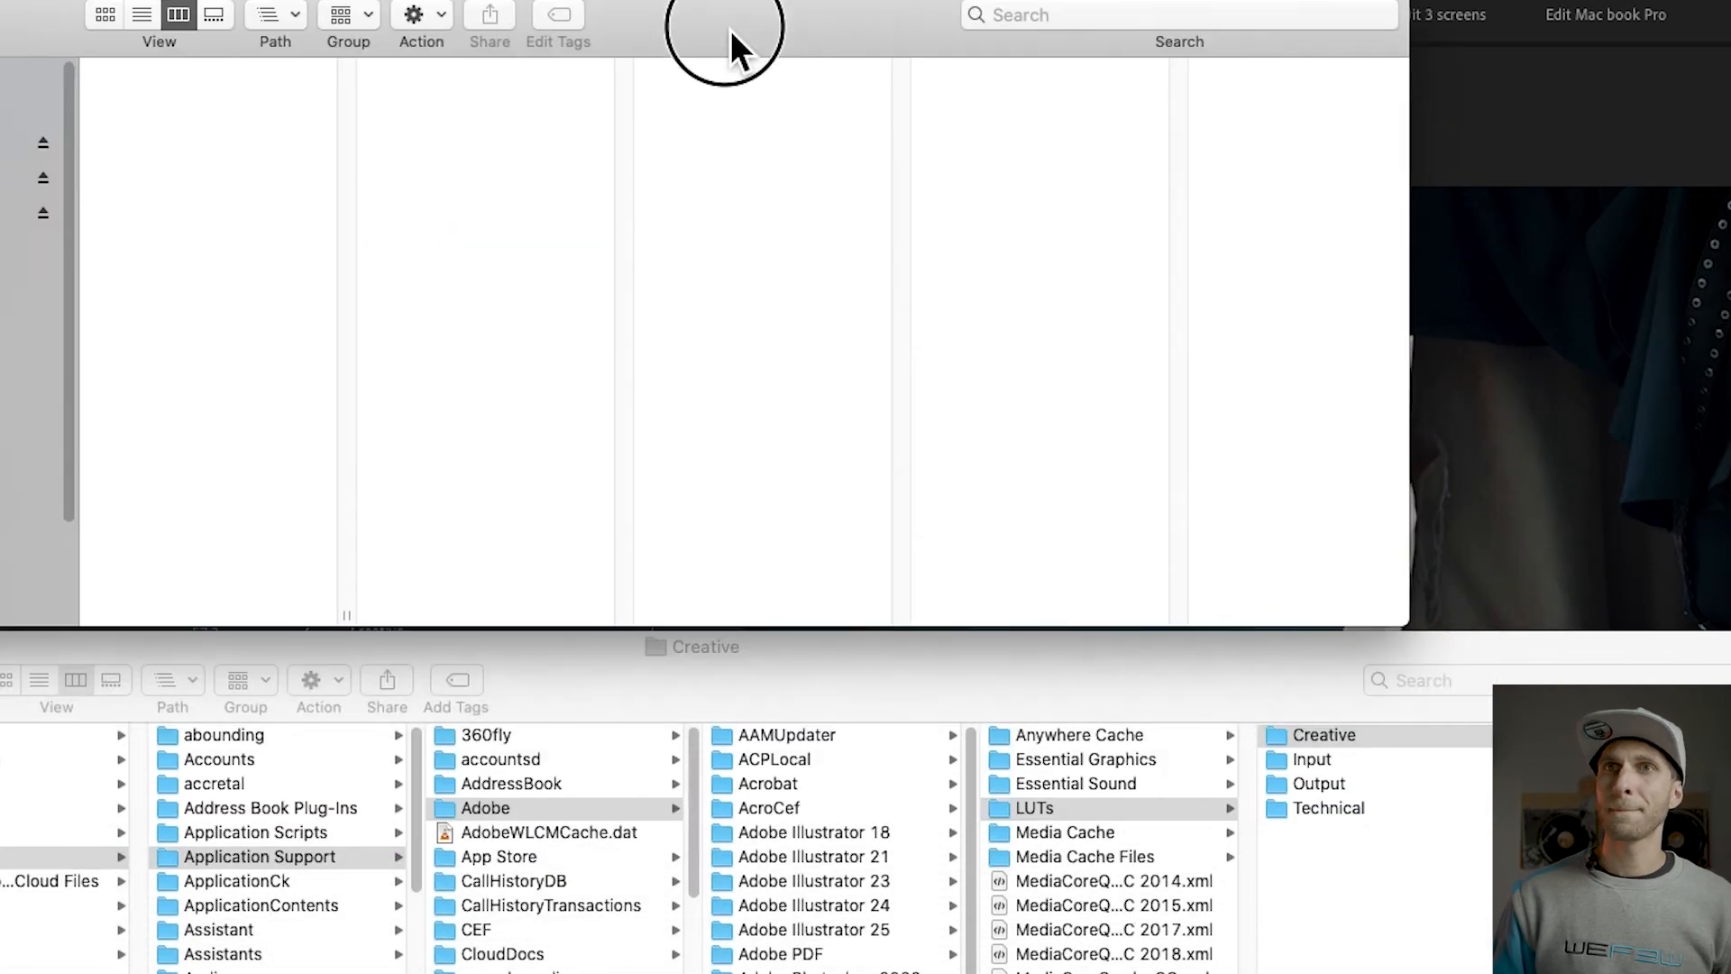
{"action": "left_click", "coordinate": [27, 322]}
{"action": "left_click", "coordinate": [176, 118]}
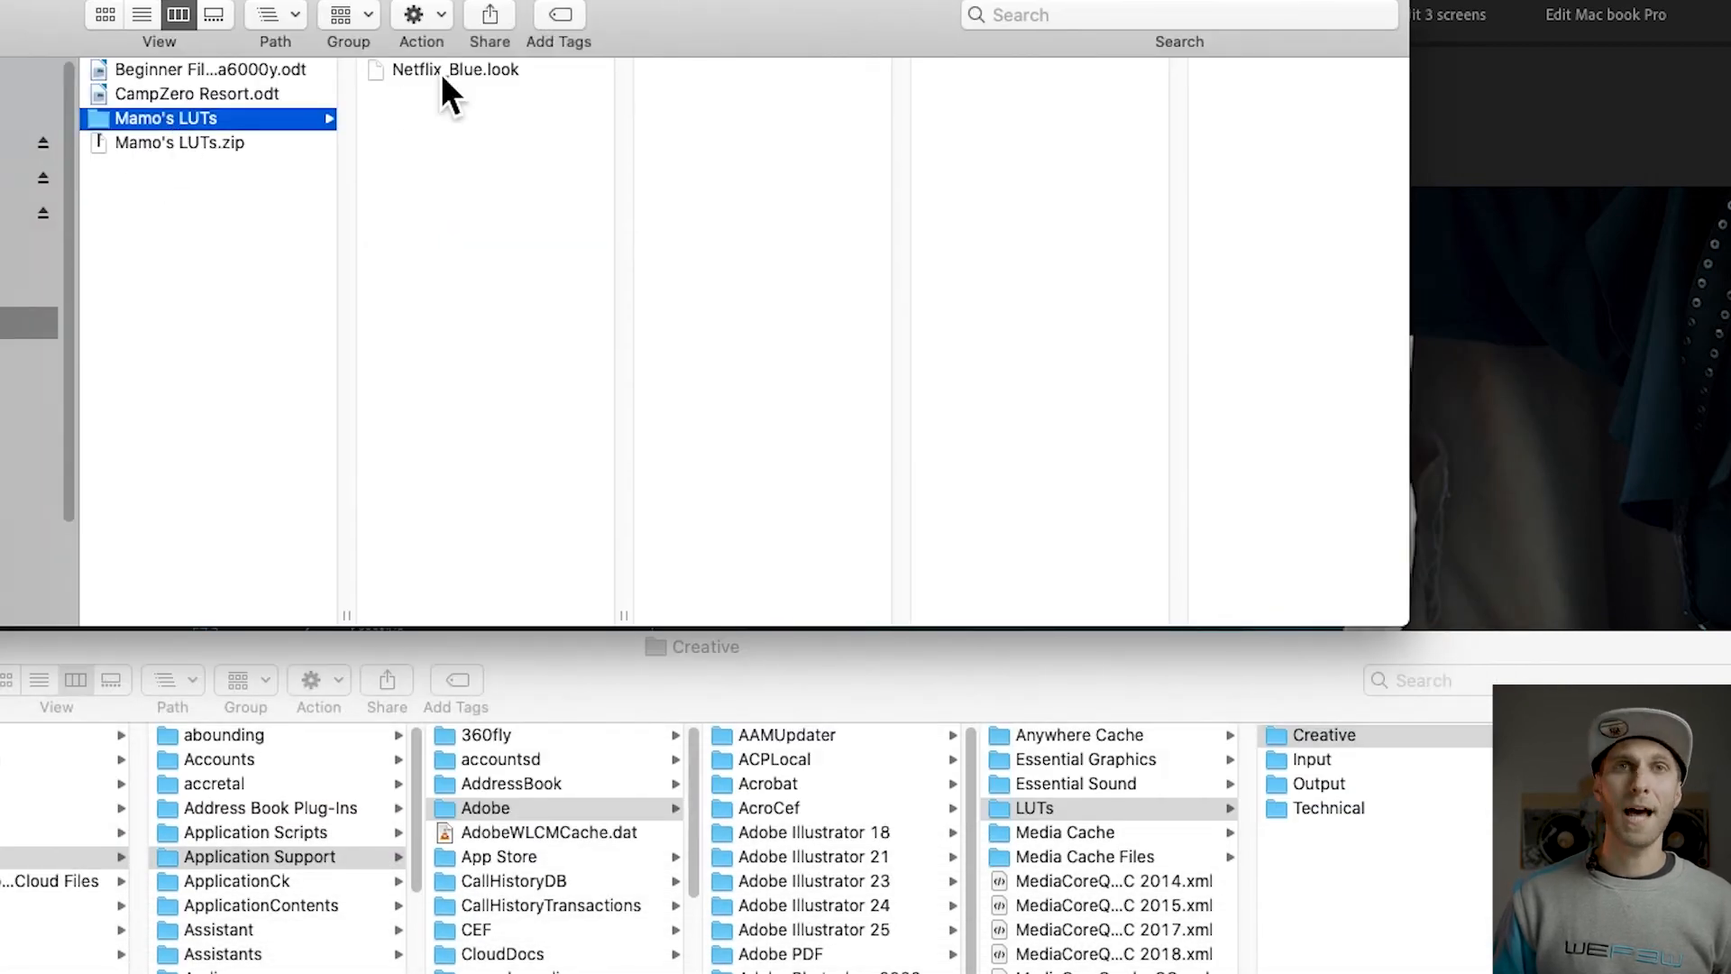
{"action": "left_click_drag", "start_coordinate": [358, 36], "coordinate": [1569, 775]}
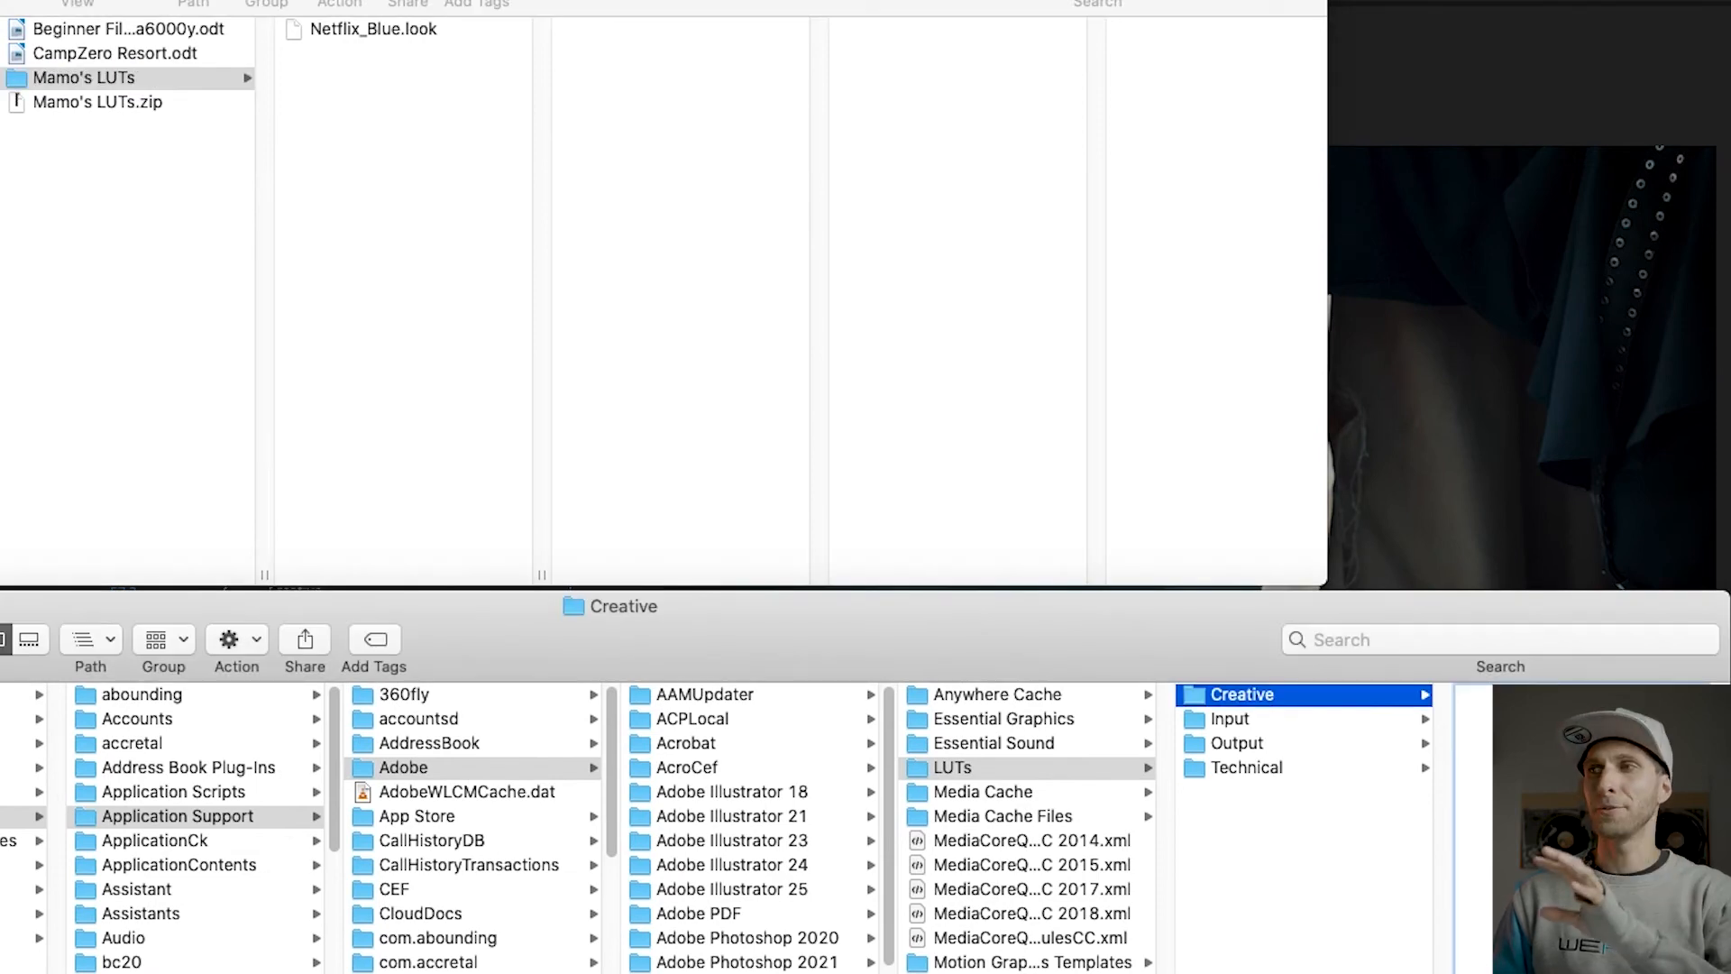
{"action": "left_click_drag", "start_coordinate": [1568, 775], "coordinate": [1578, 776]}
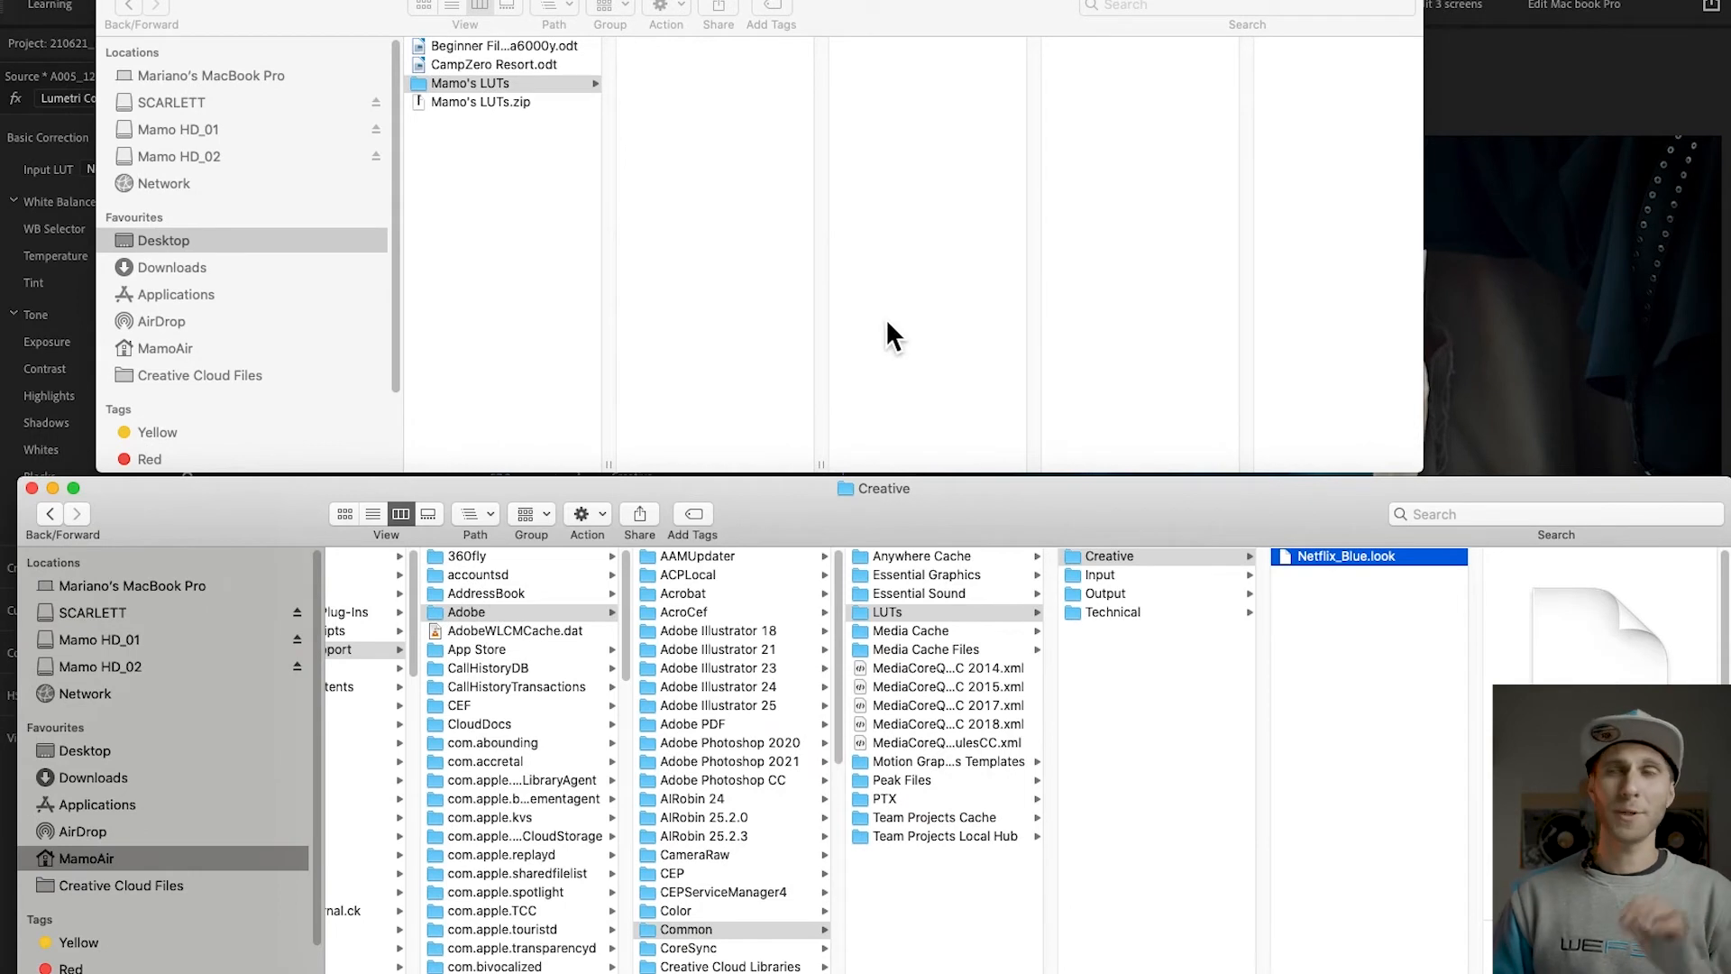
Step: Switch to Premiere Pro, quit it while saving the project, then relaunch it and reopen 210621_Making LUTS in Premiere
{"action": "left_click", "coordinate": [1496, 99]}
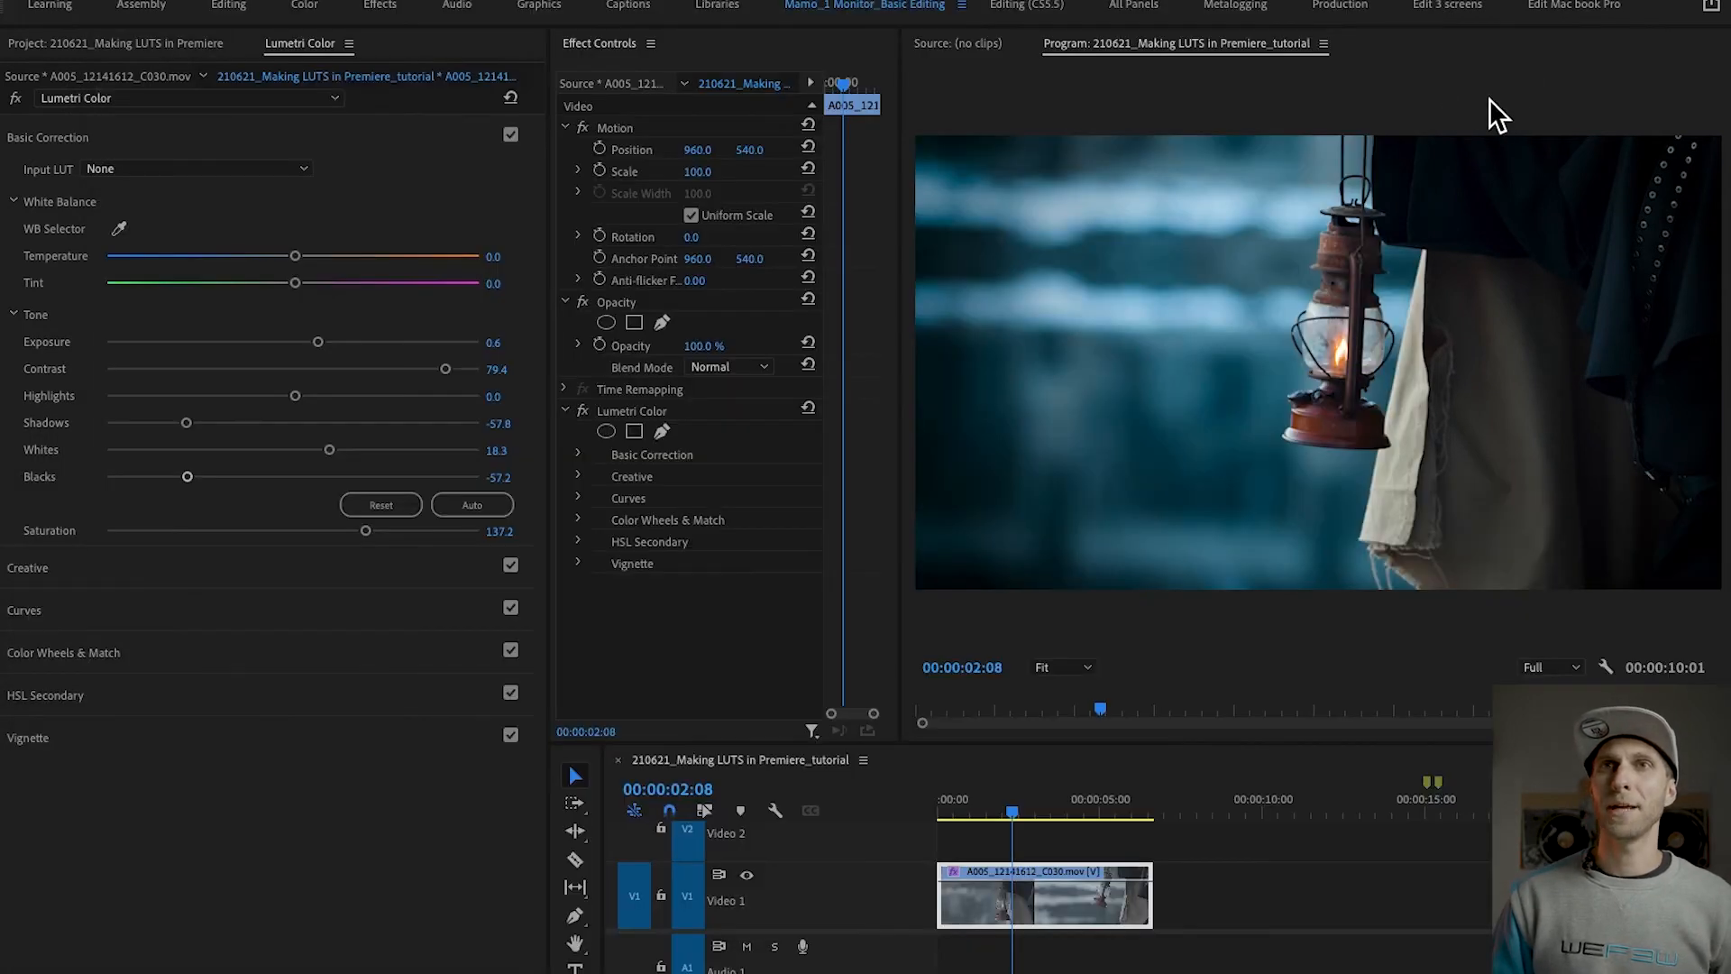
{"action": "left_click", "coordinate": [117, 137]}
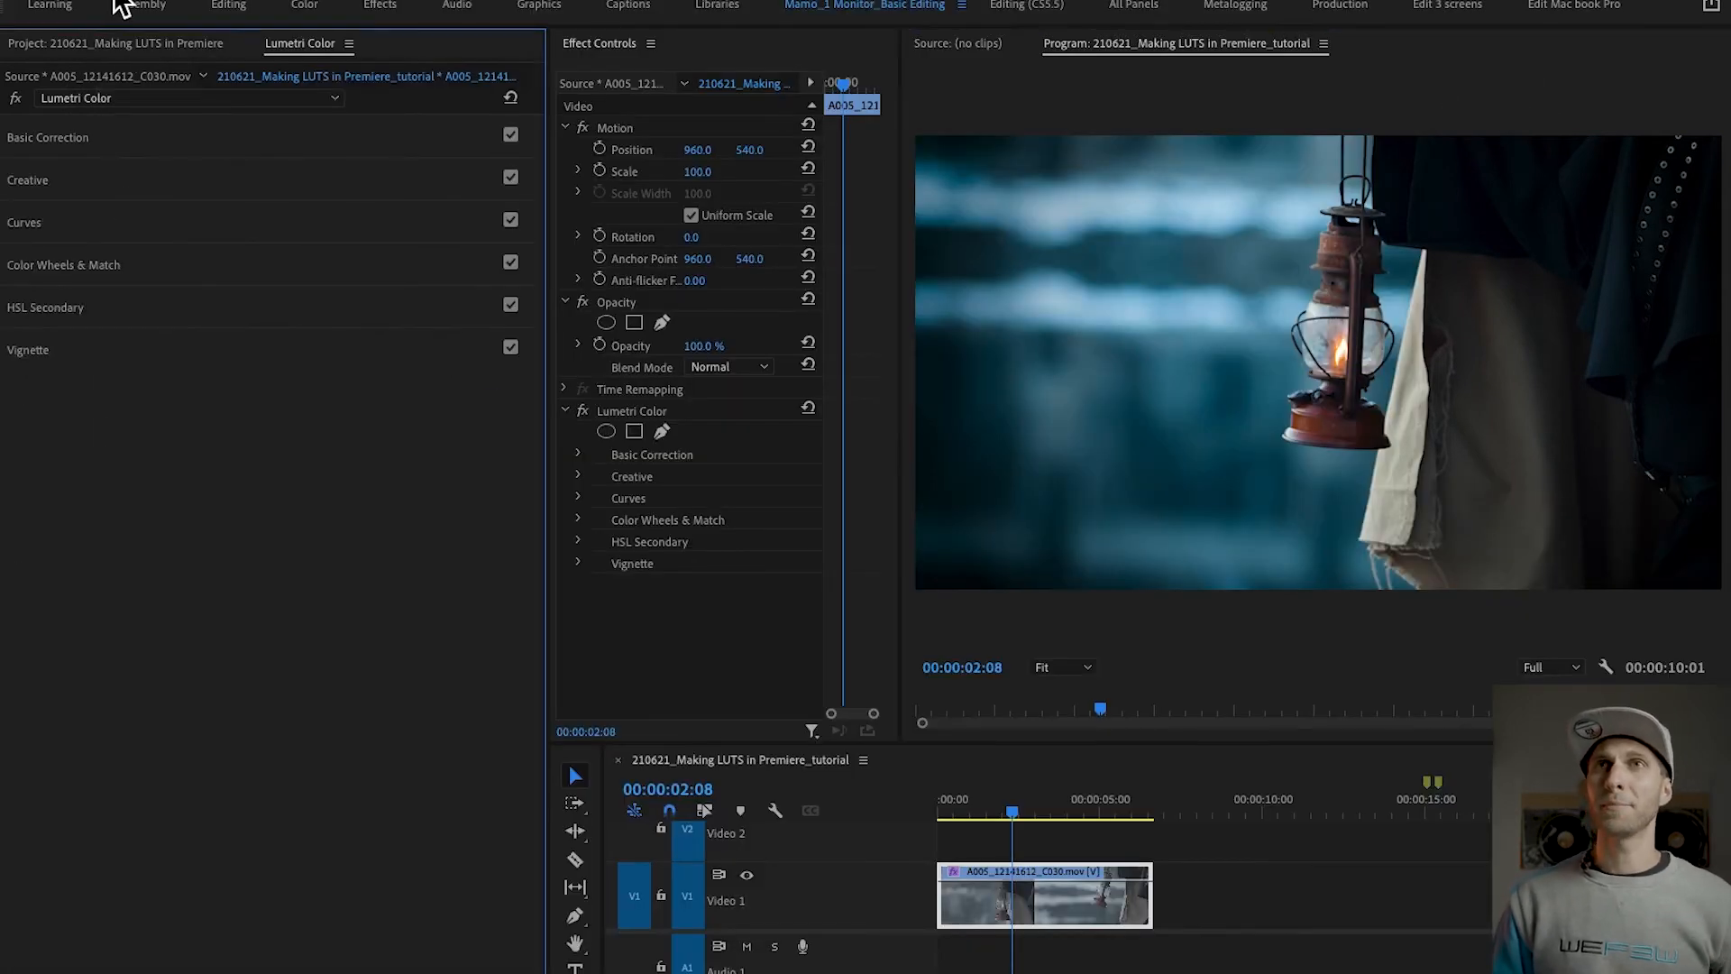
{"action": "left_click", "coordinate": [72, 1]}
{"action": "left_click", "coordinate": [140, 195]}
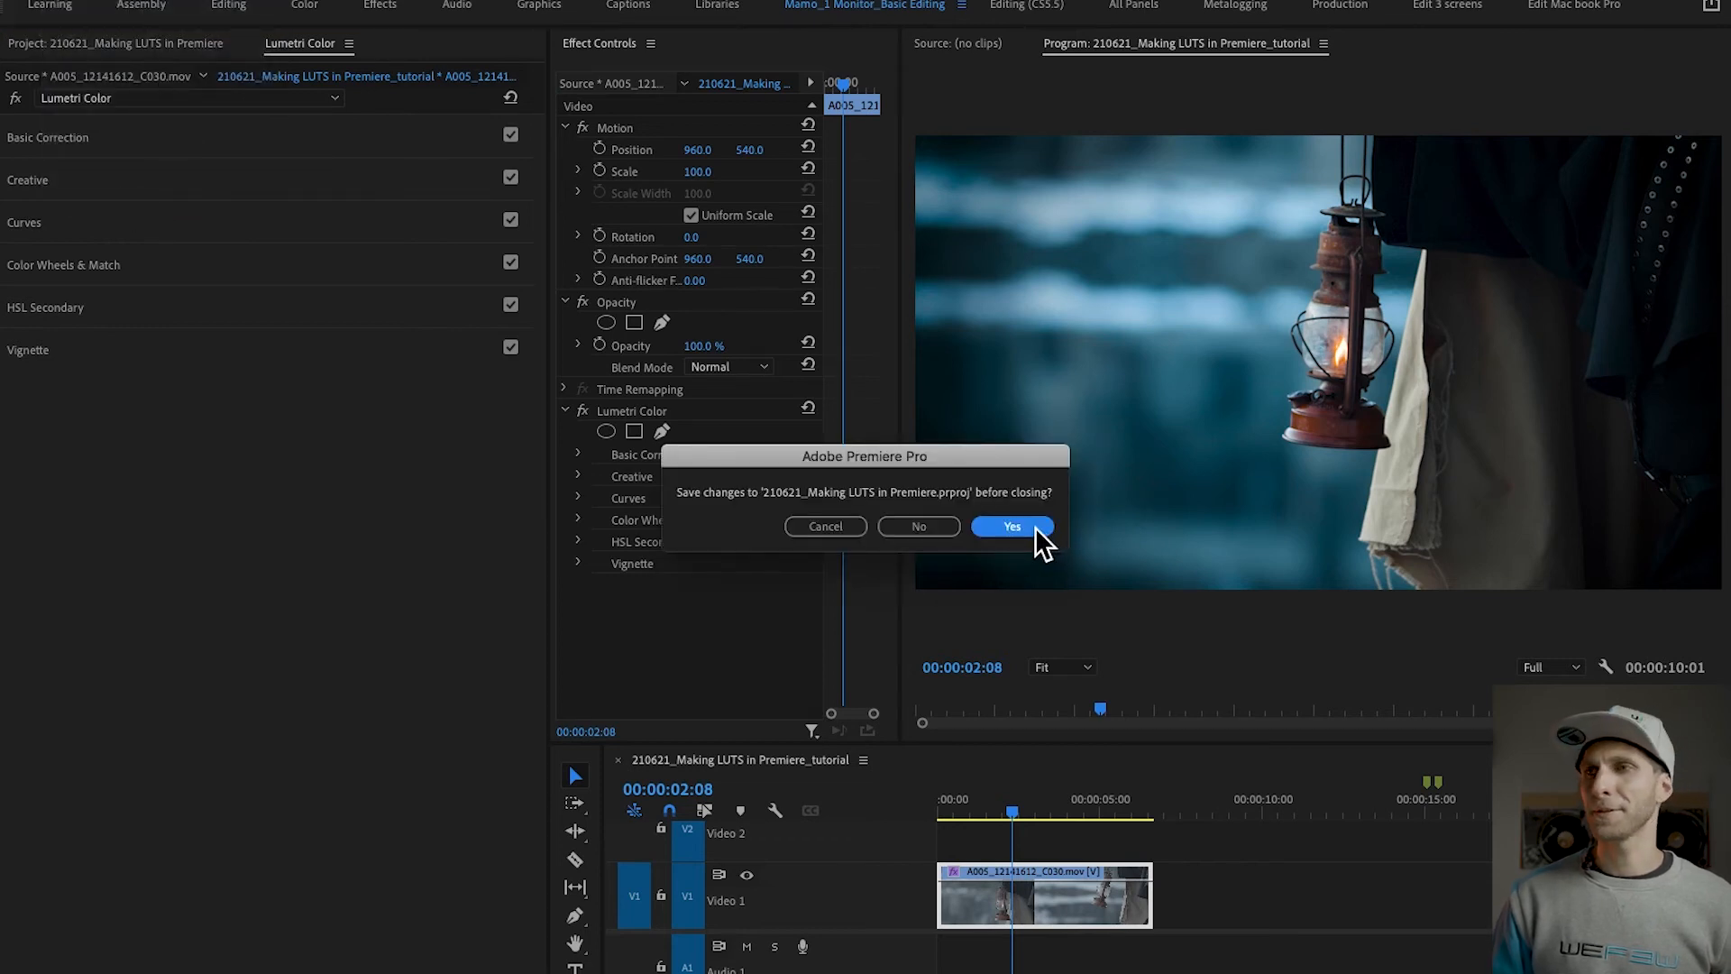
{"action": "left_click", "coordinate": [1035, 527]}
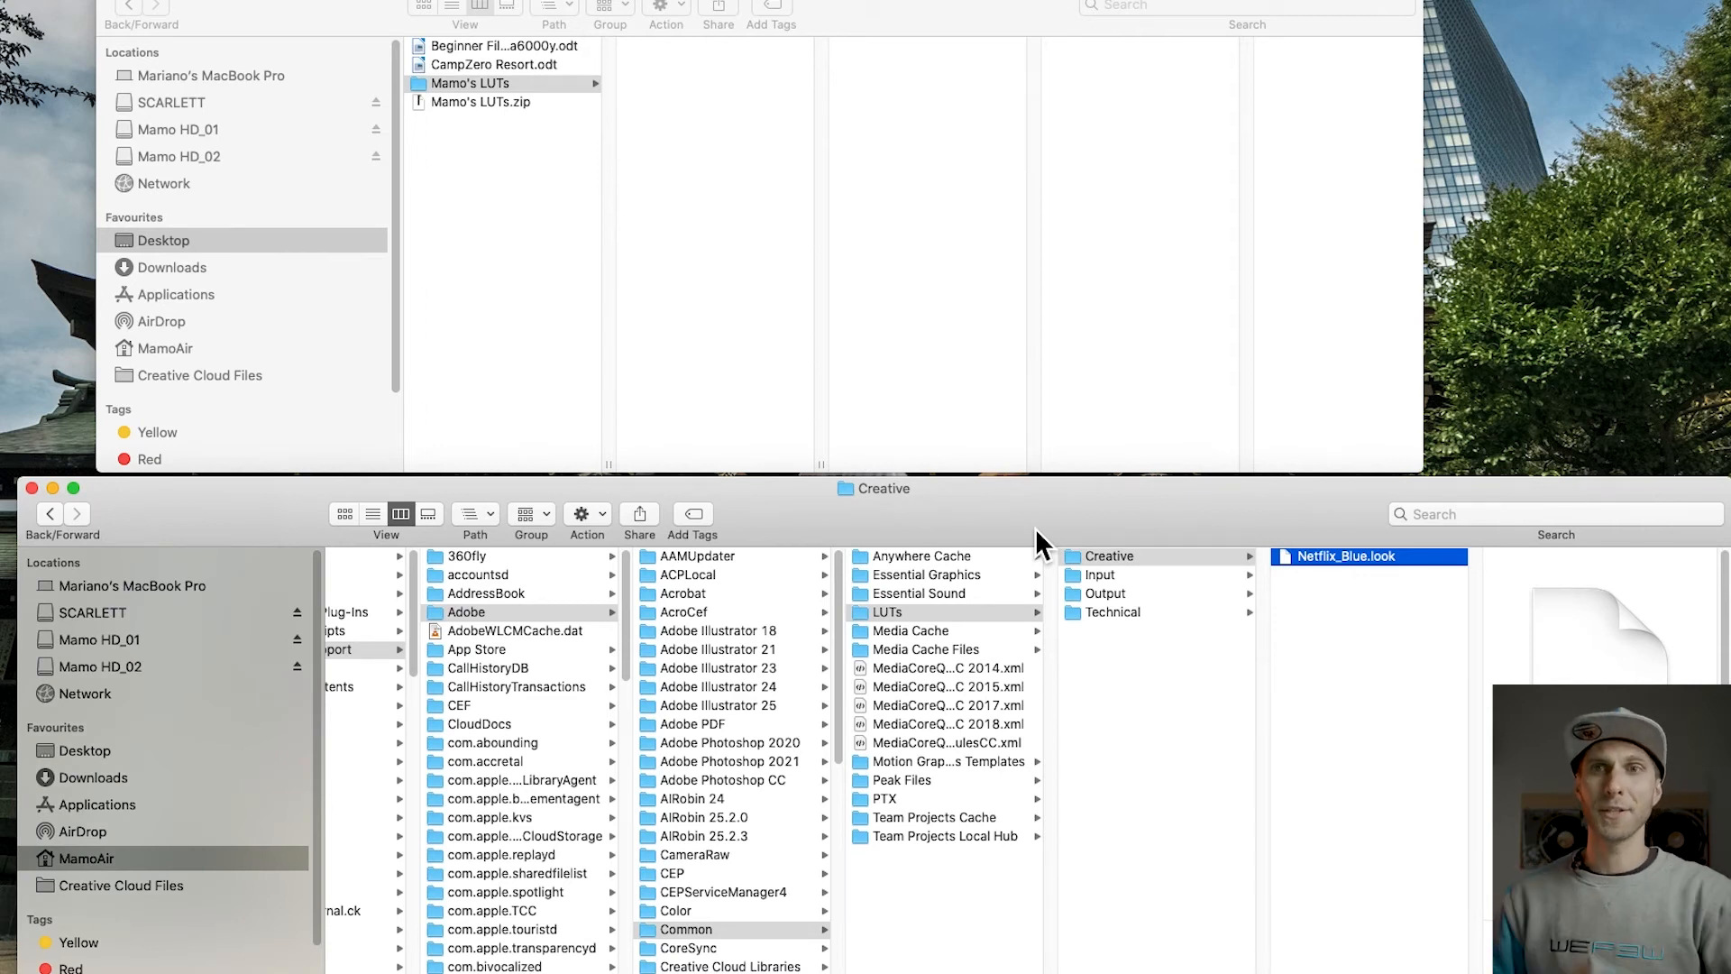
{"action": "left_click", "coordinate": [650, 968]}
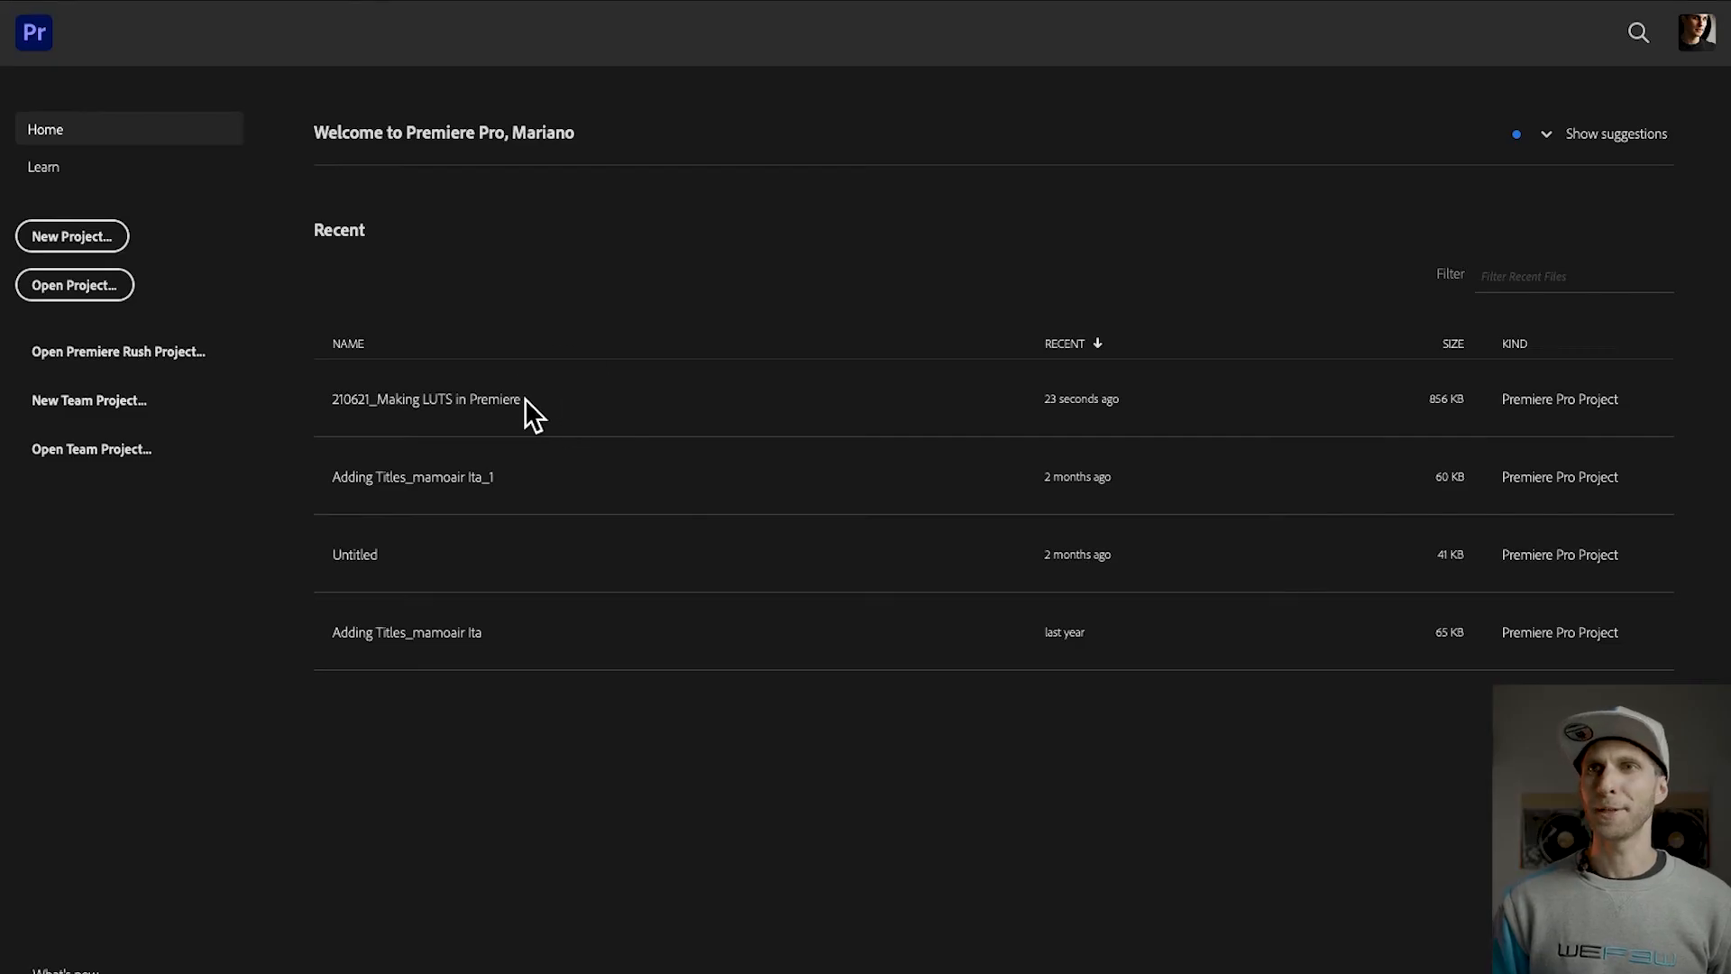
{"action": "left_click", "coordinate": [491, 402]}
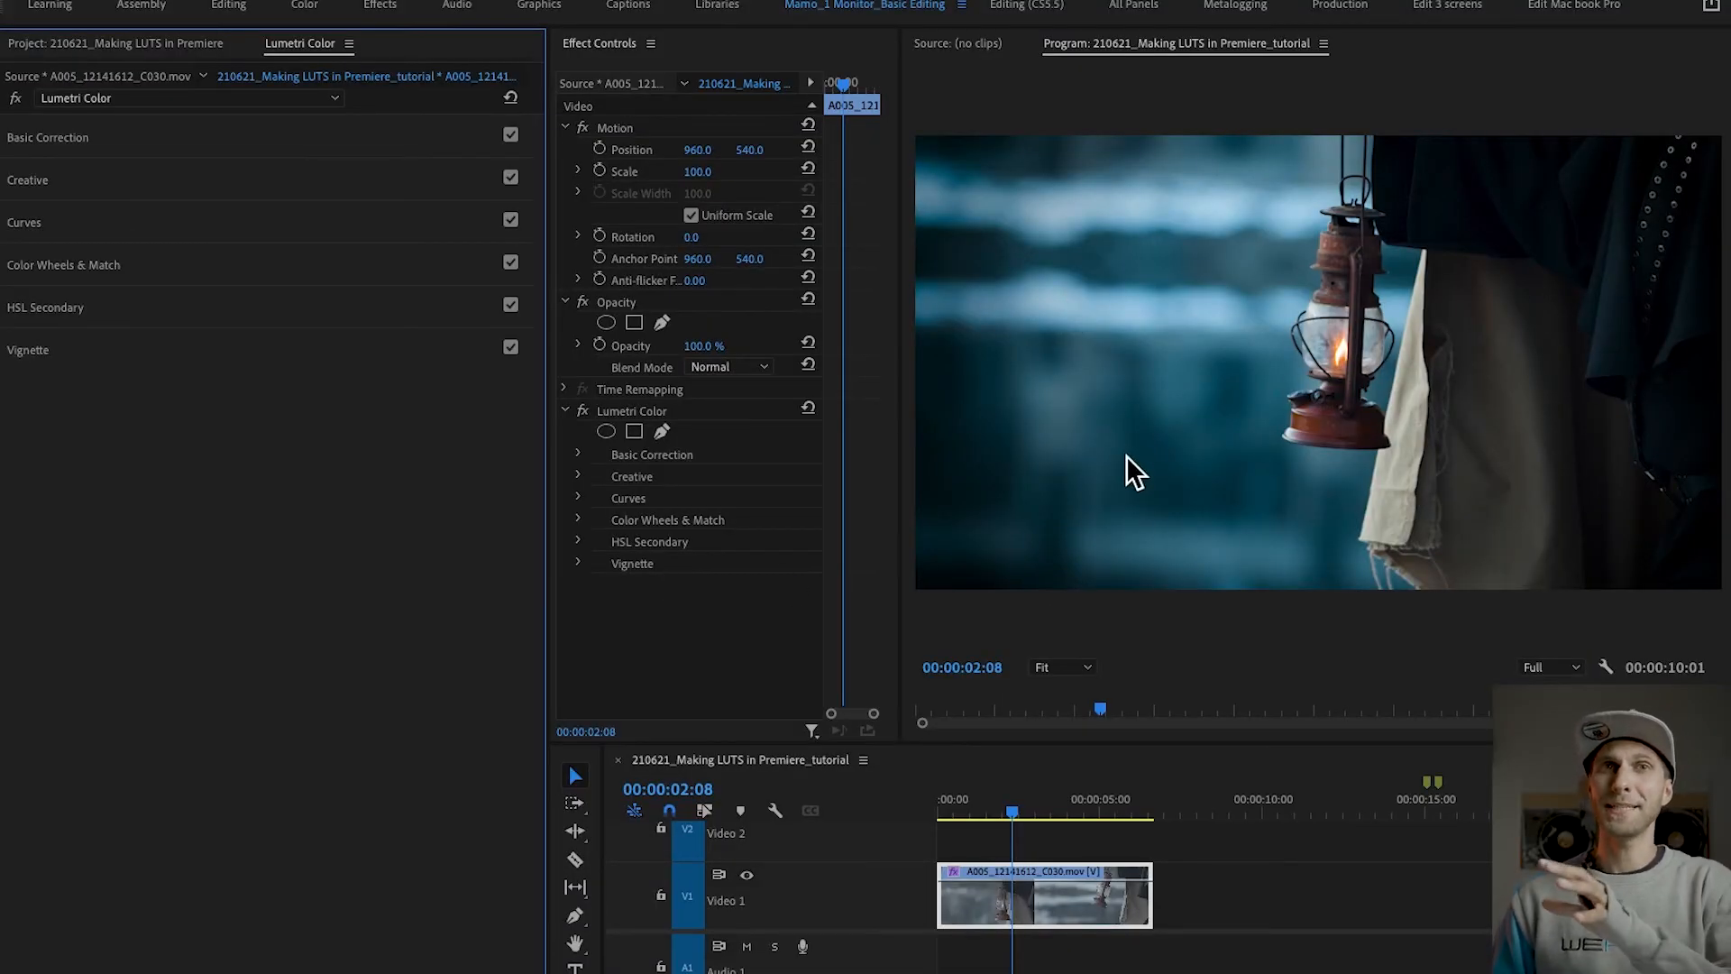
Step: Delete the Lumetri Color effect from the lantern clip
{"action": "left_click", "coordinate": [1043, 916]}
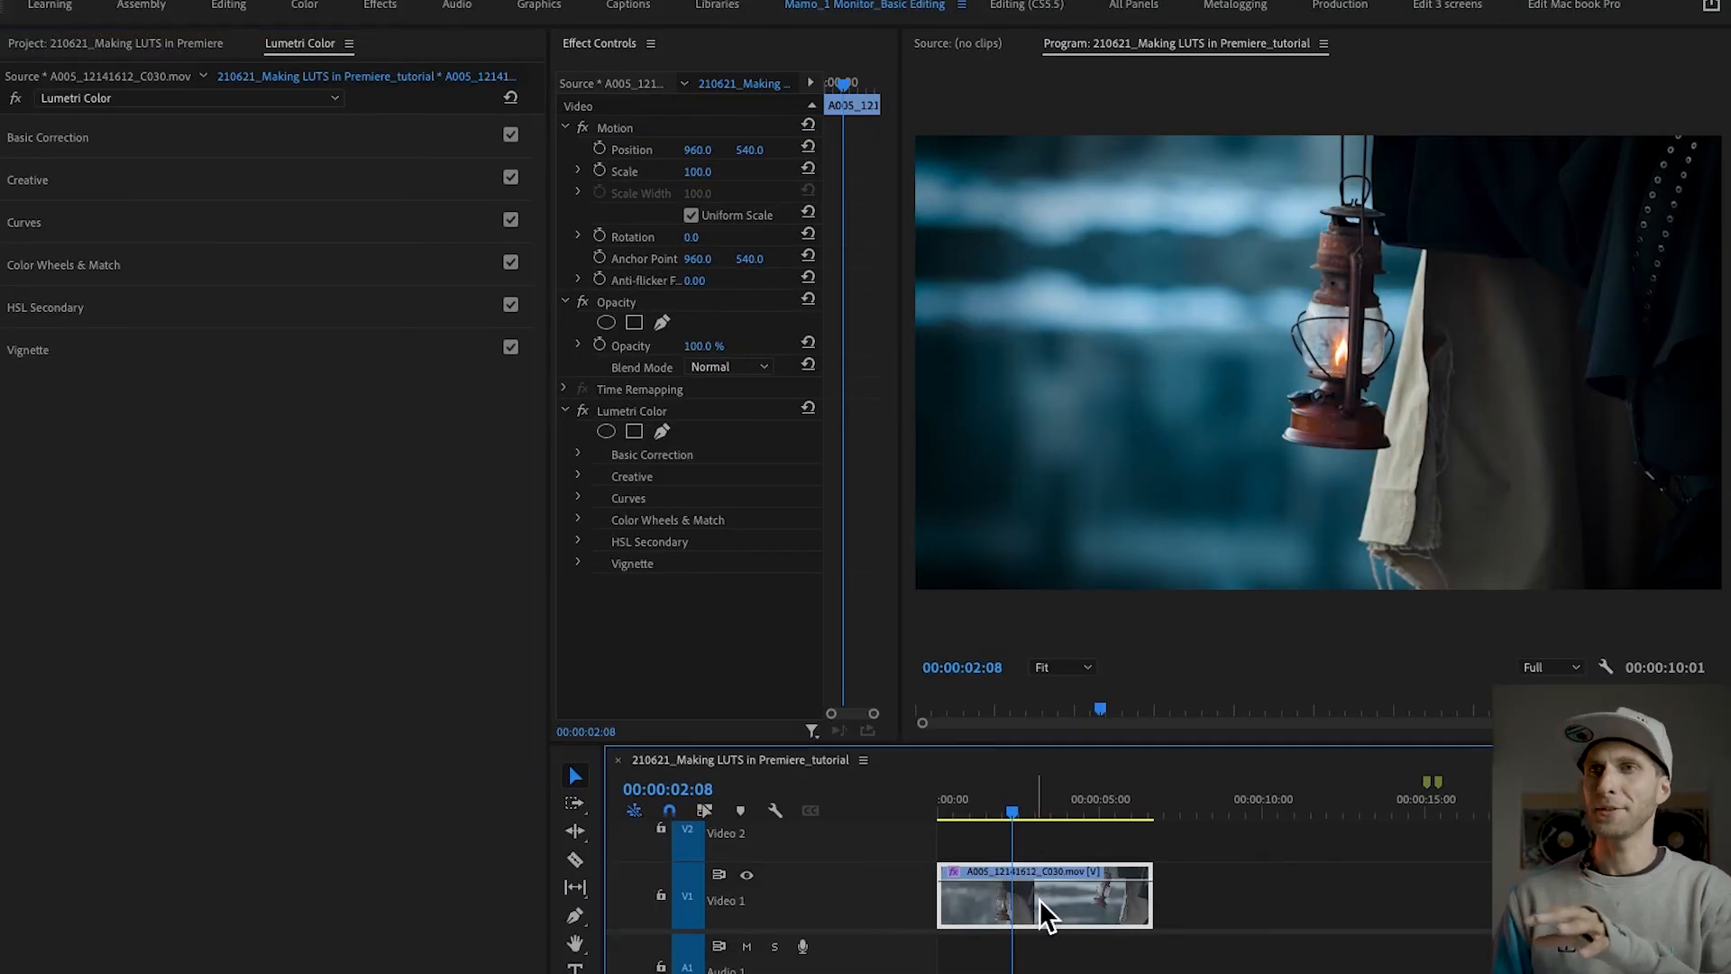
{"action": "left_click", "coordinate": [646, 418]}
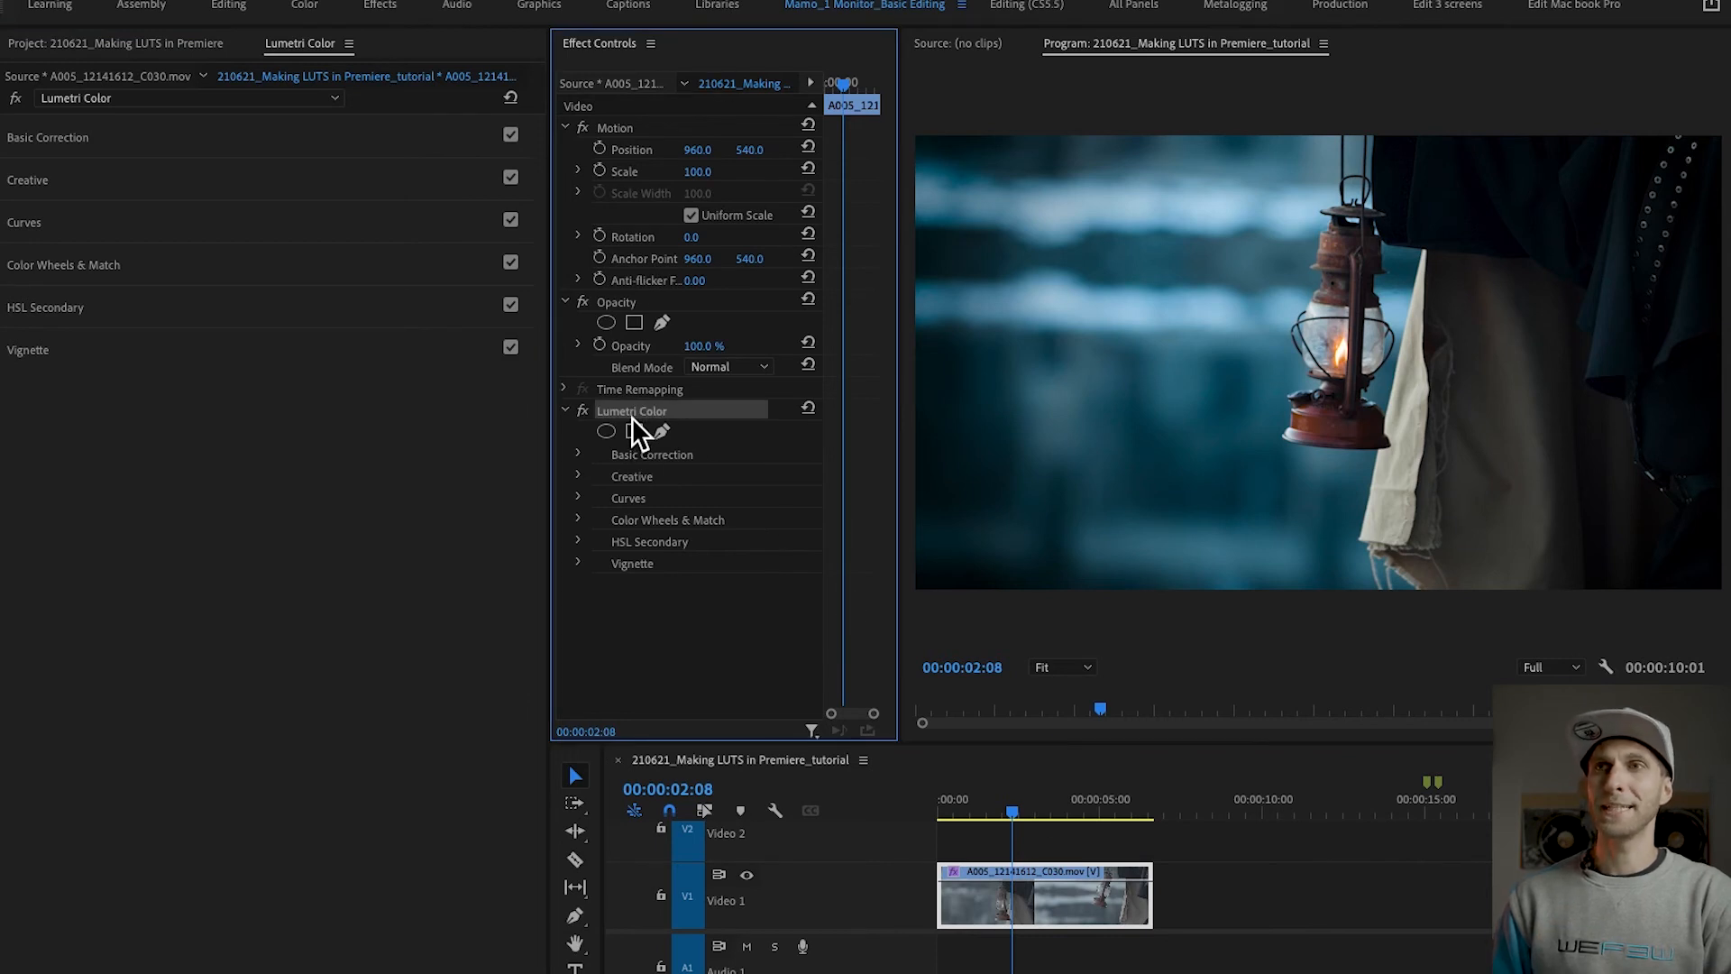
{"action": "key", "text": "Delete"}
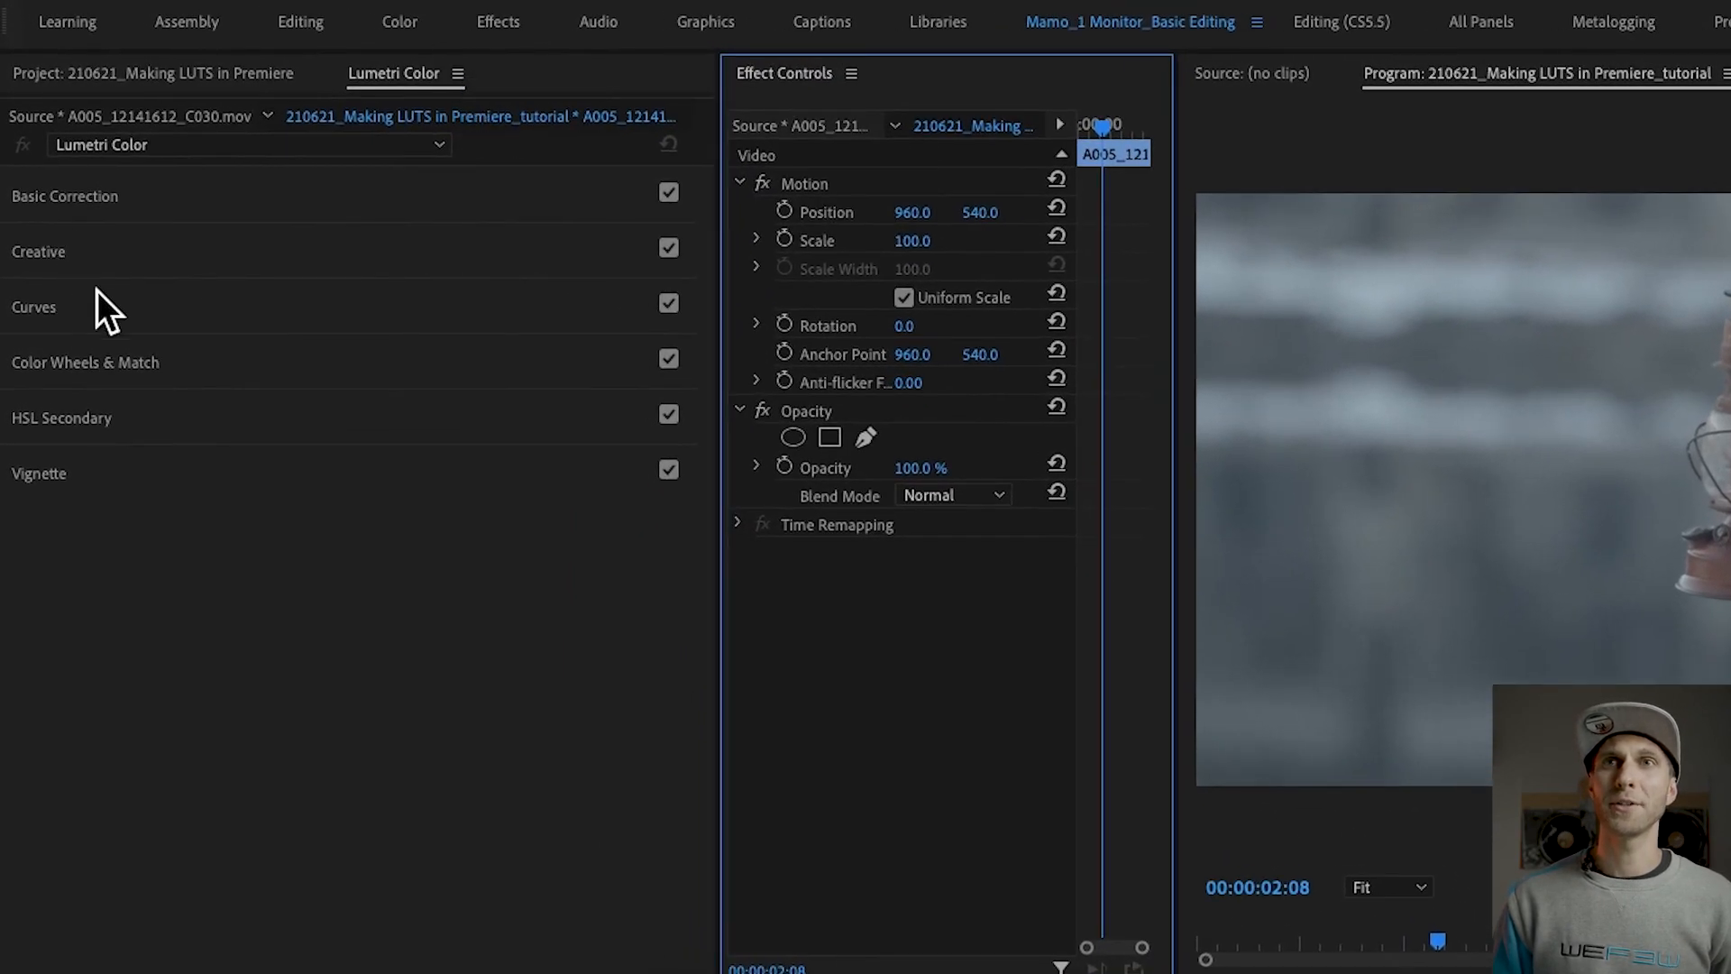
Step: Apply the installed Netflix_Blue look to the lantern clip in Lumetri's Creative section
{"action": "left_click", "coordinate": [191, 258]}
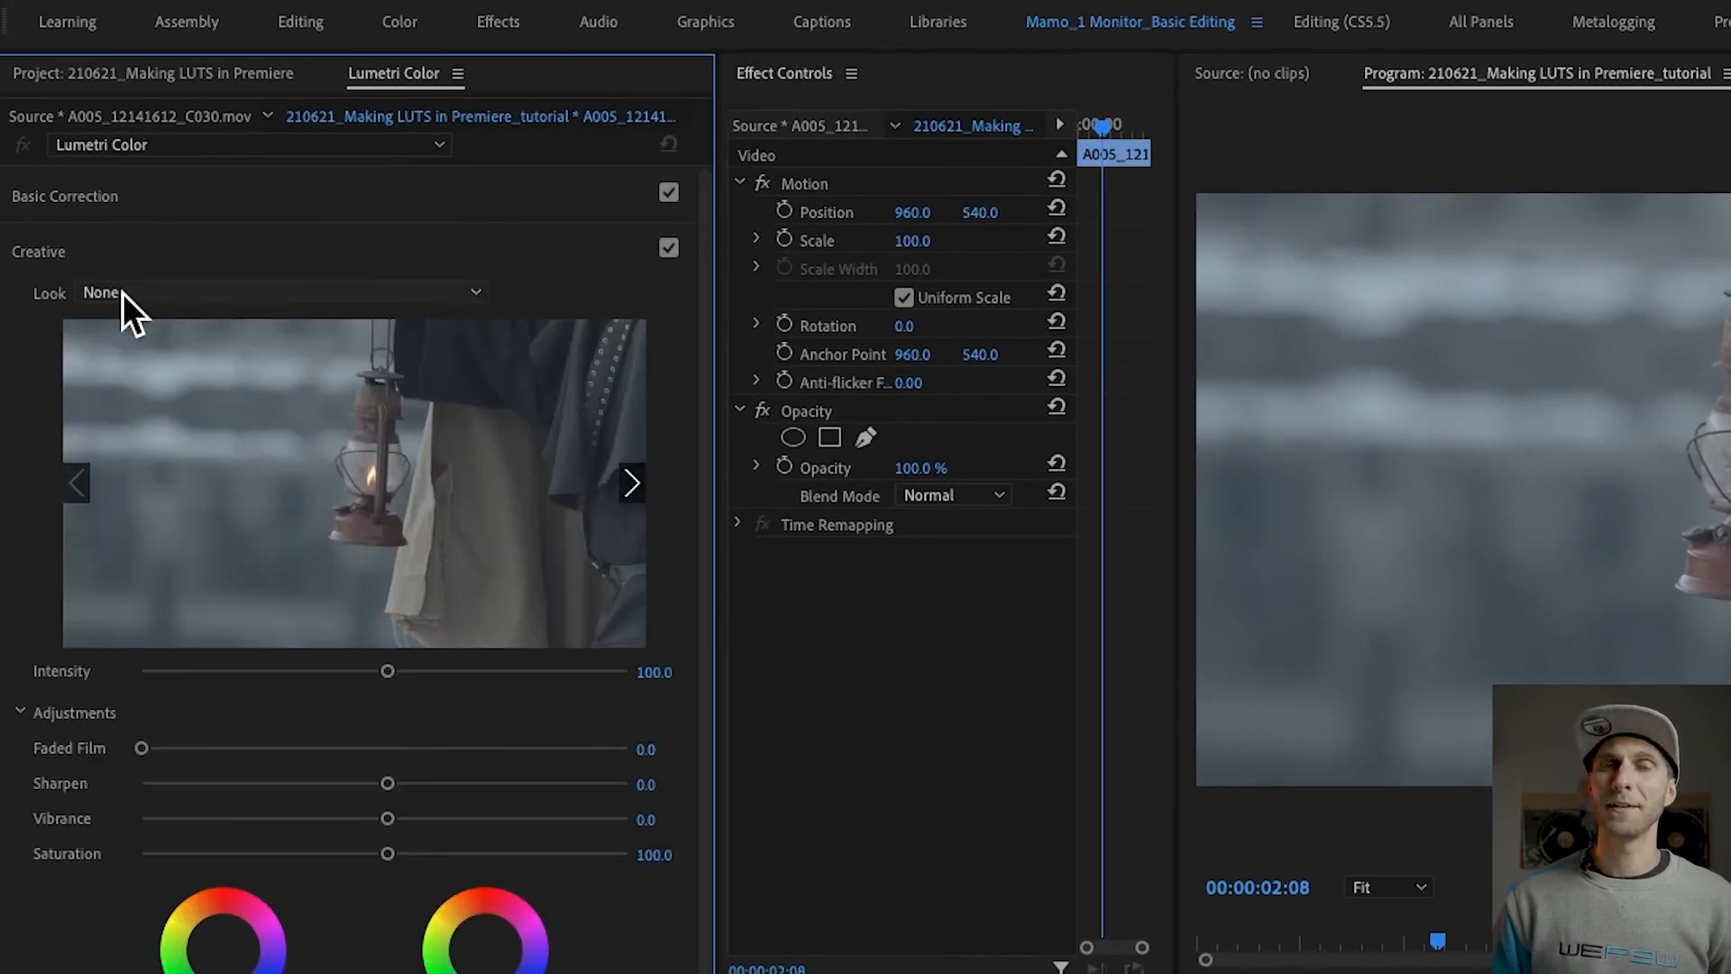
{"action": "left_click", "coordinate": [283, 300]}
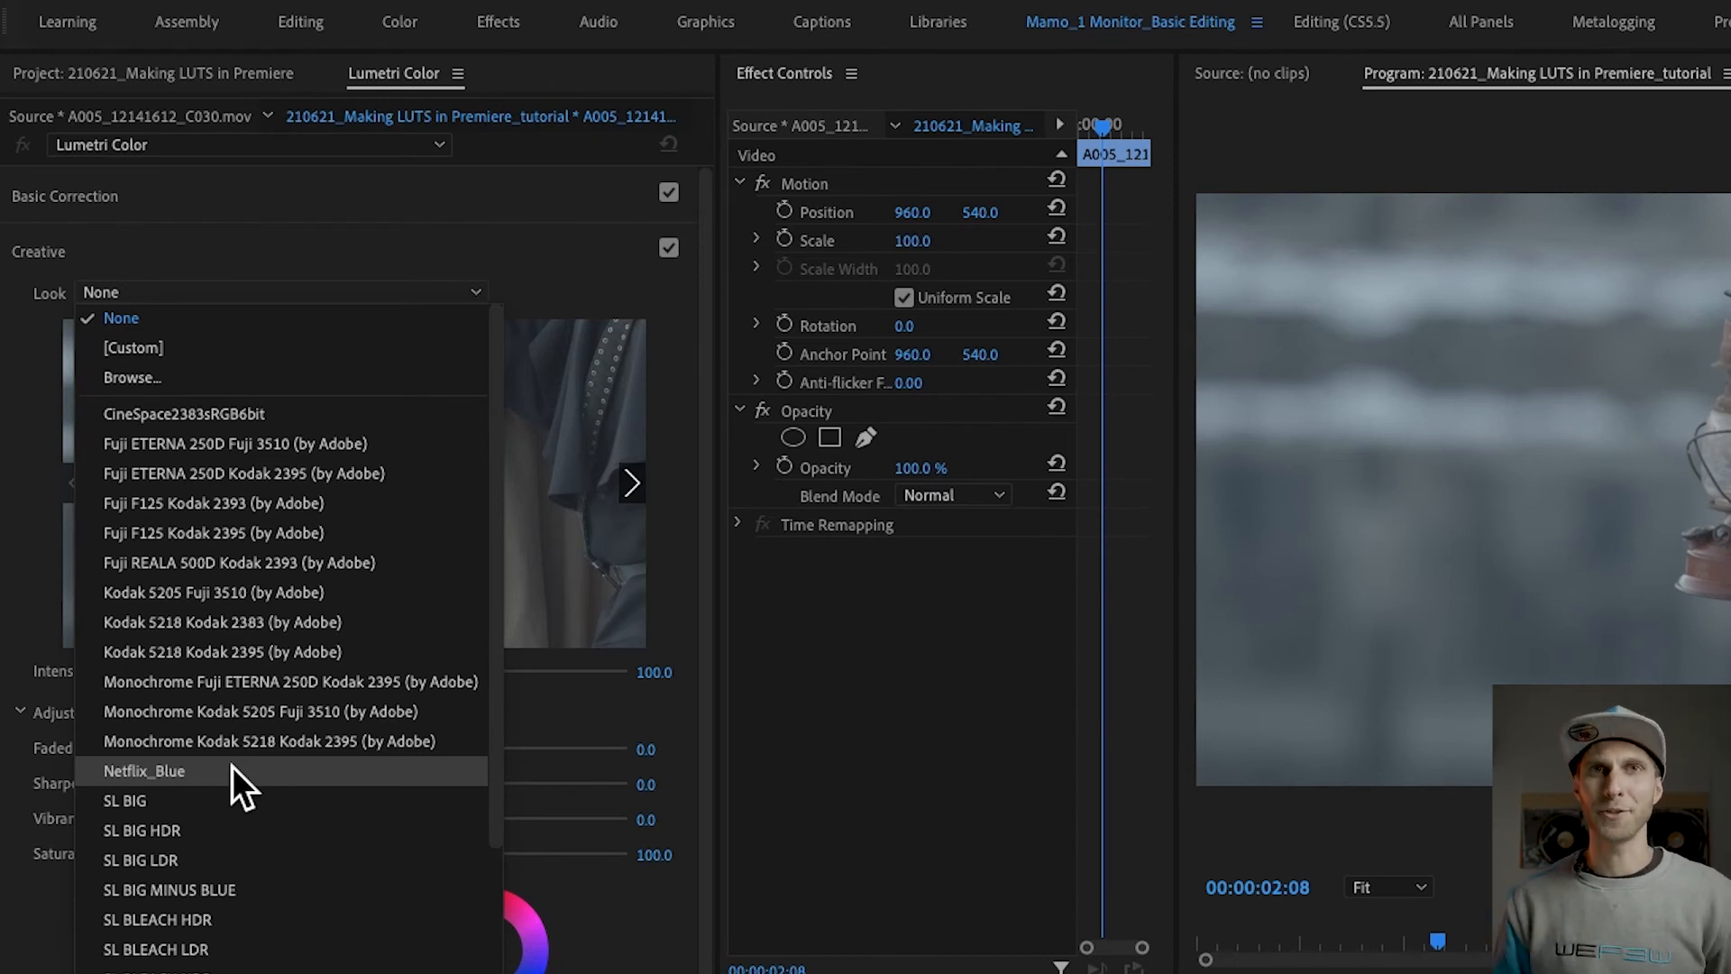
{"action": "left_click", "coordinate": [159, 777]}
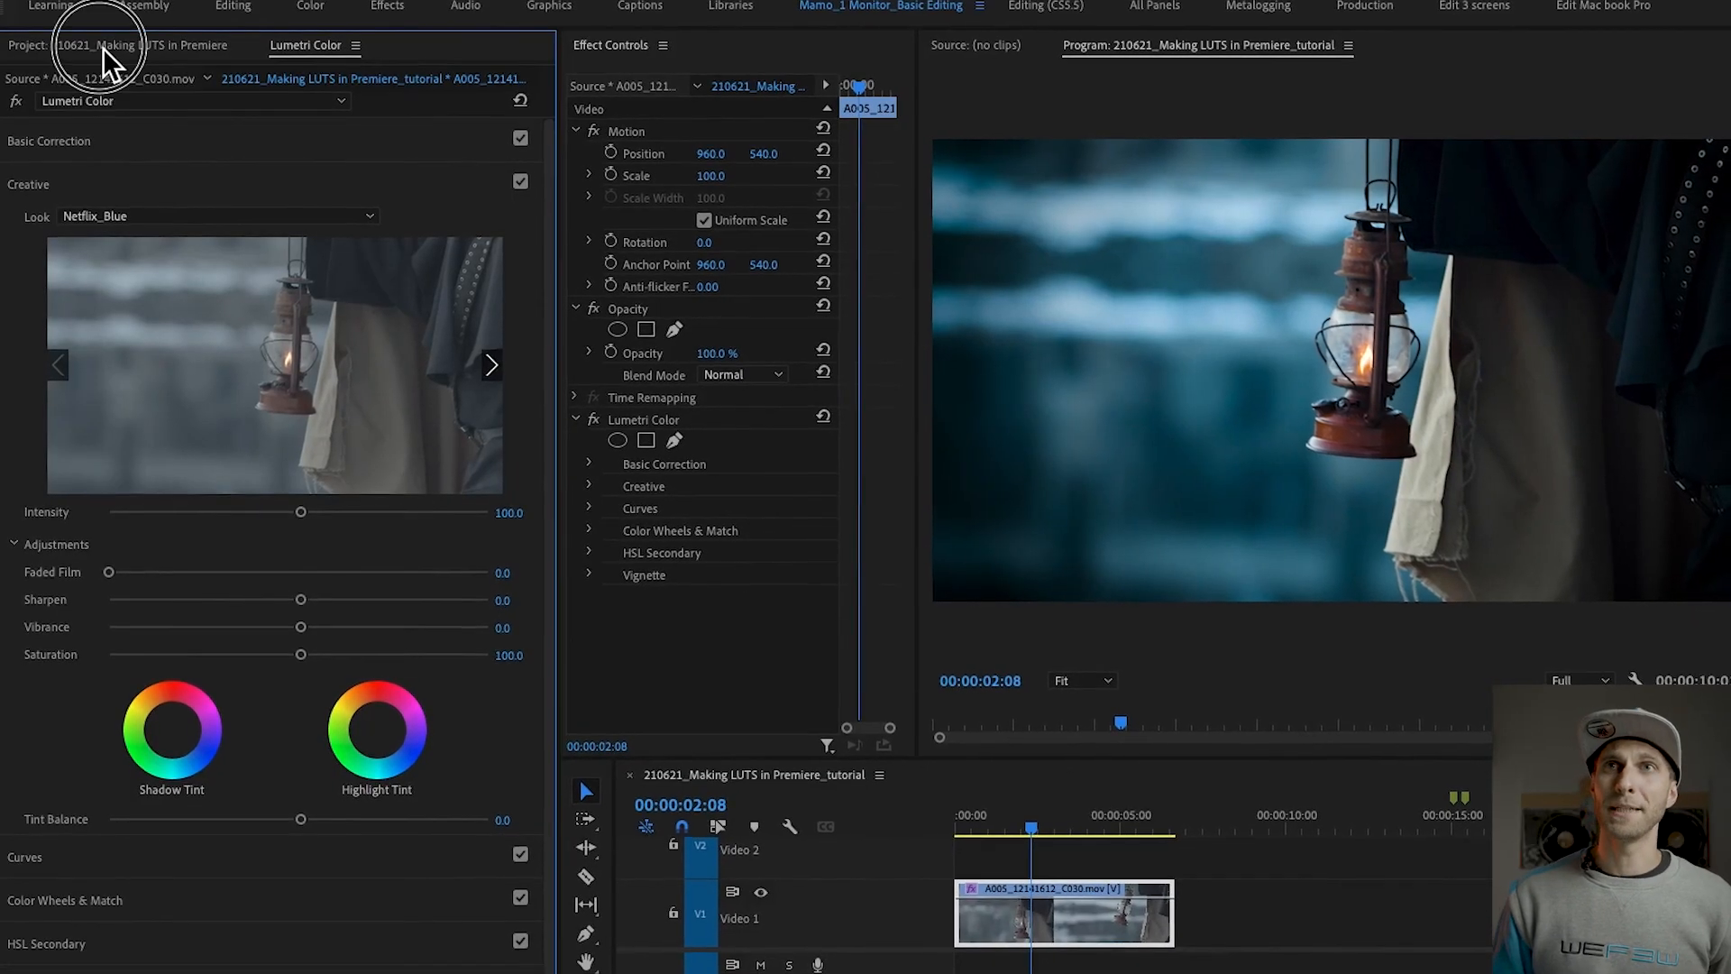
Step: Add DJI_0403.MOV from the FOOTAGE bin to track Video 1 after the lantern clip and select it for viewing
{"action": "left_click", "coordinate": [102, 47]}
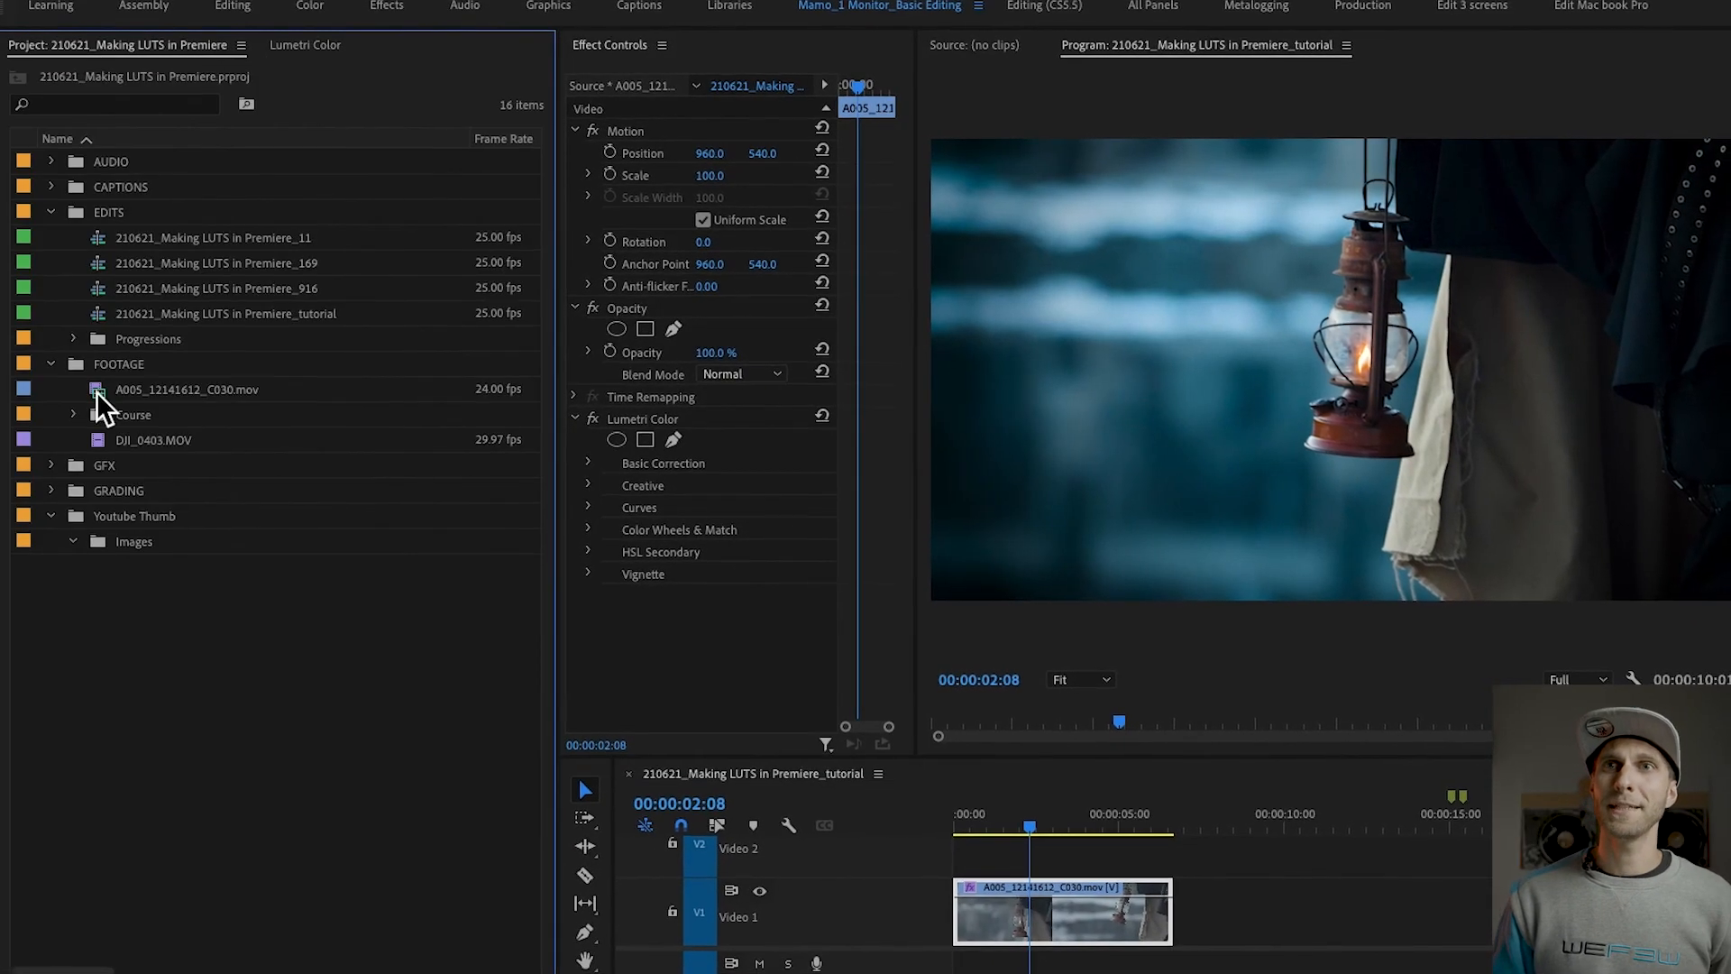
{"action": "left_click_drag", "start_coordinate": [103, 441], "coordinate": [1201, 905]}
{"action": "left_click", "coordinate": [1215, 807]}
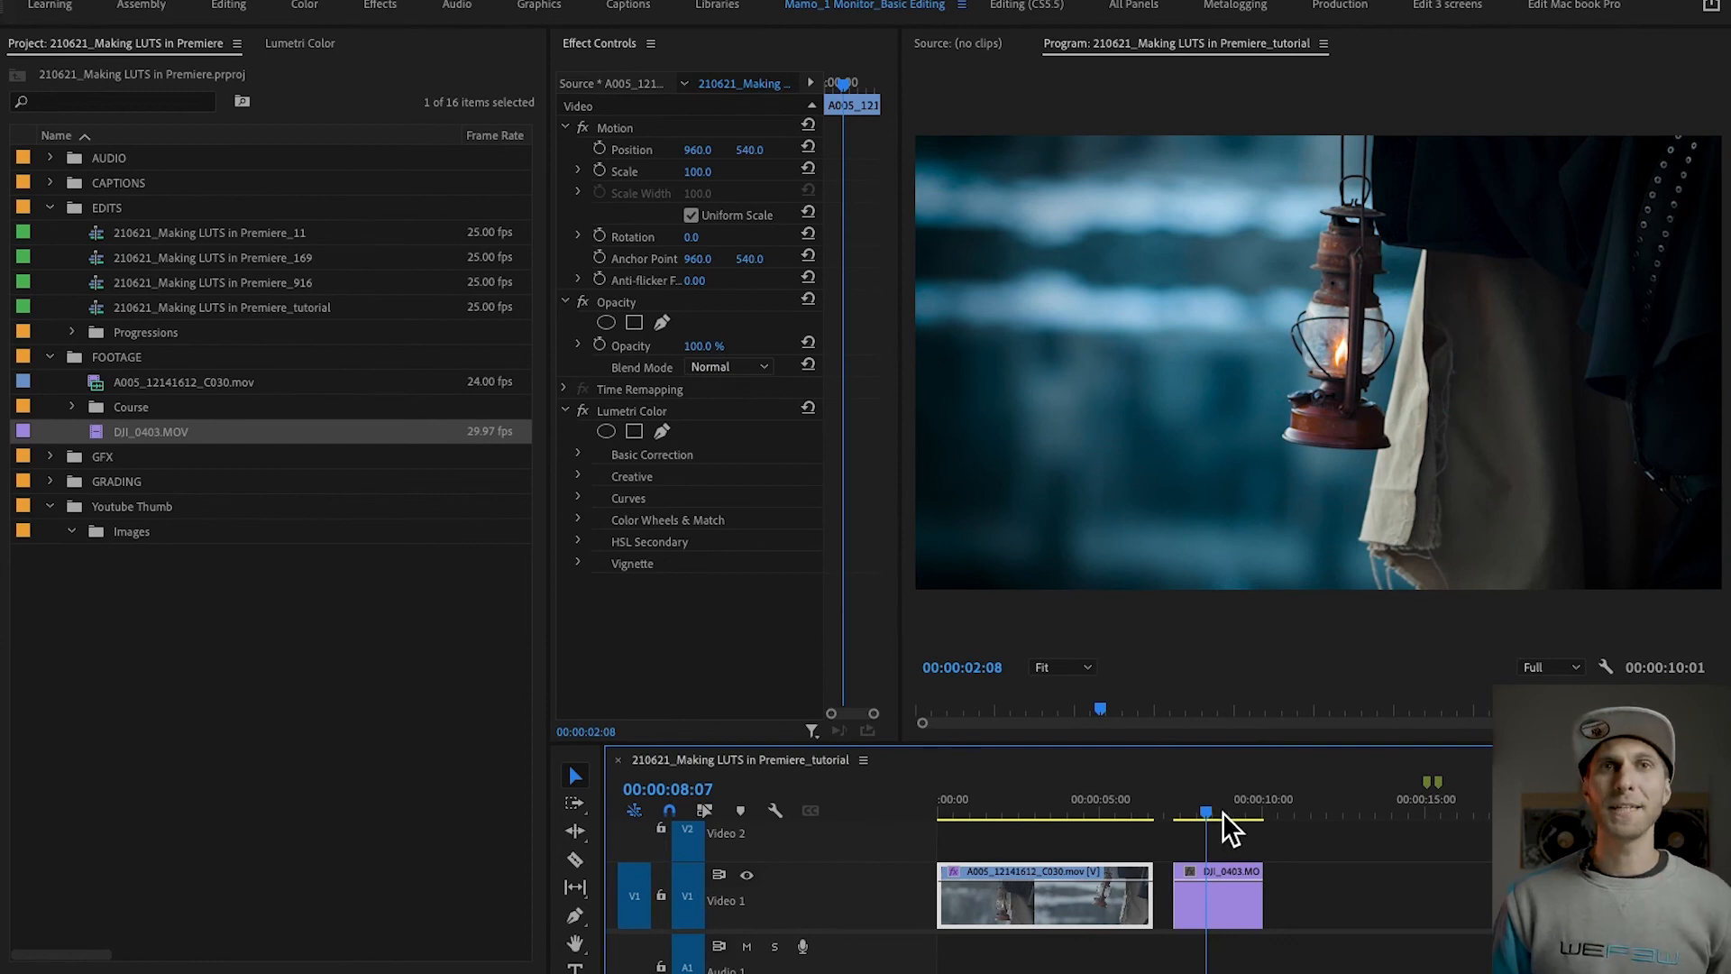
{"action": "left_click", "coordinate": [1217, 897]}
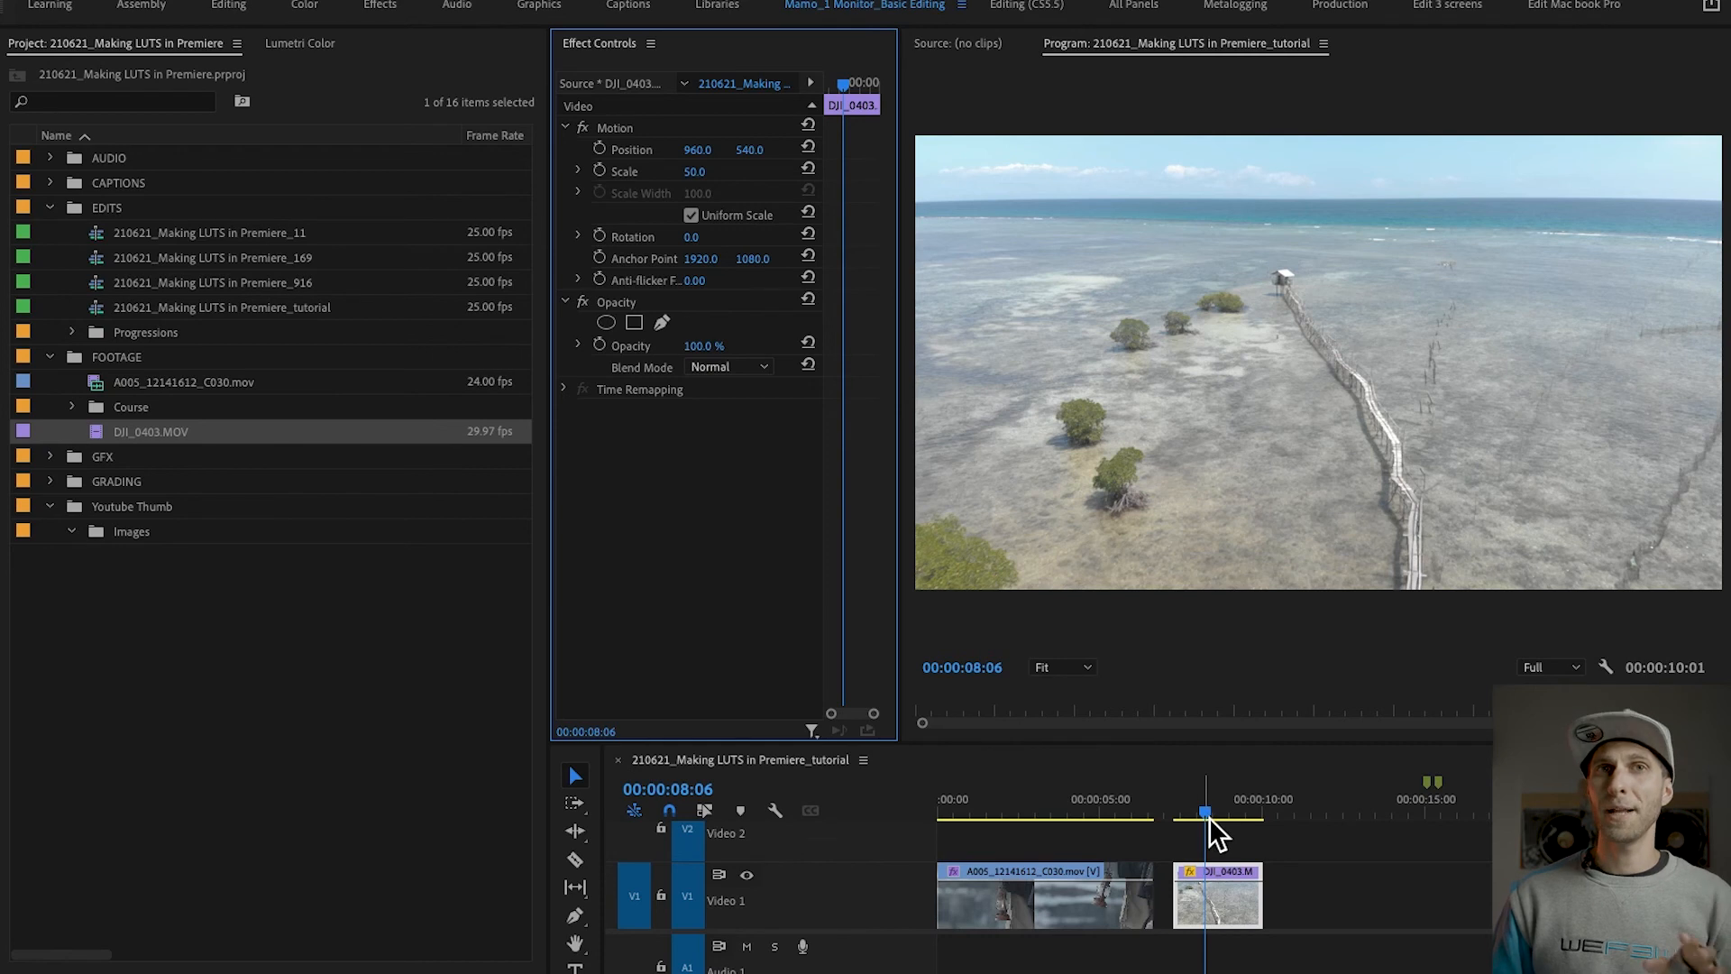
Step: Compare the lantern shot with the ungraded drone shot, and apply the Netflix_Blue Creative look to DJI_0403.MOV
{"action": "left_click_drag", "start_coordinate": [1017, 818], "coordinate": [1043, 811]}
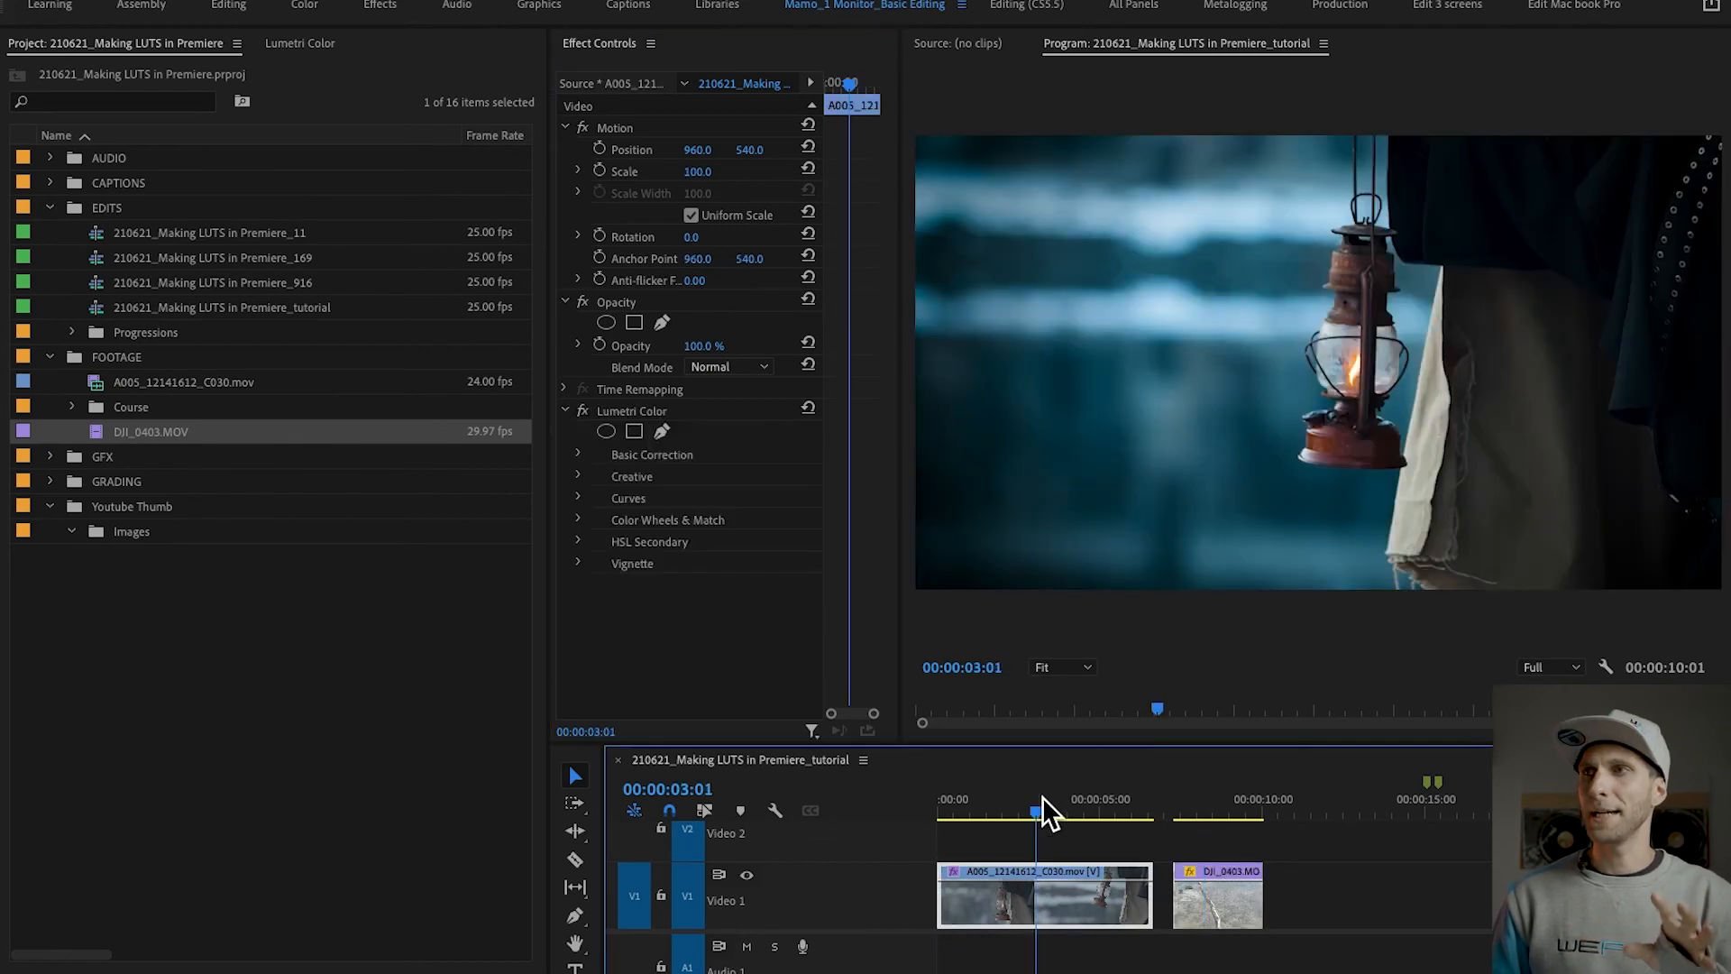
{"action": "left_click", "coordinate": [1208, 813]}
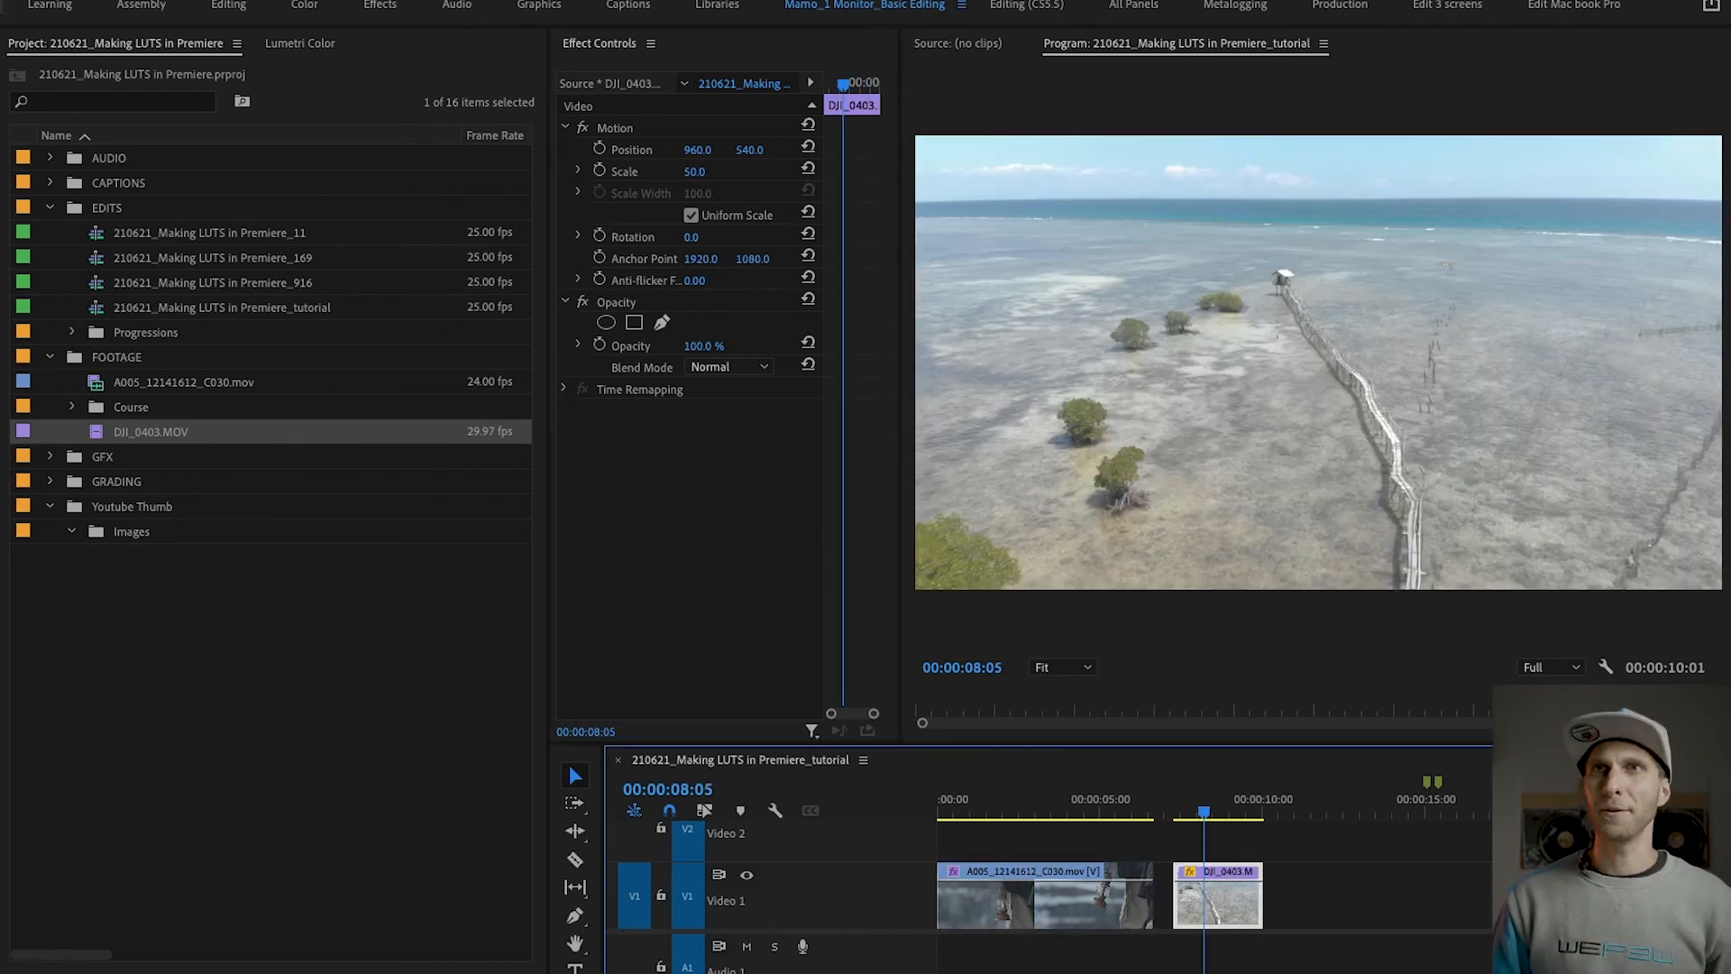
{"action": "left_click", "coordinate": [301, 47]}
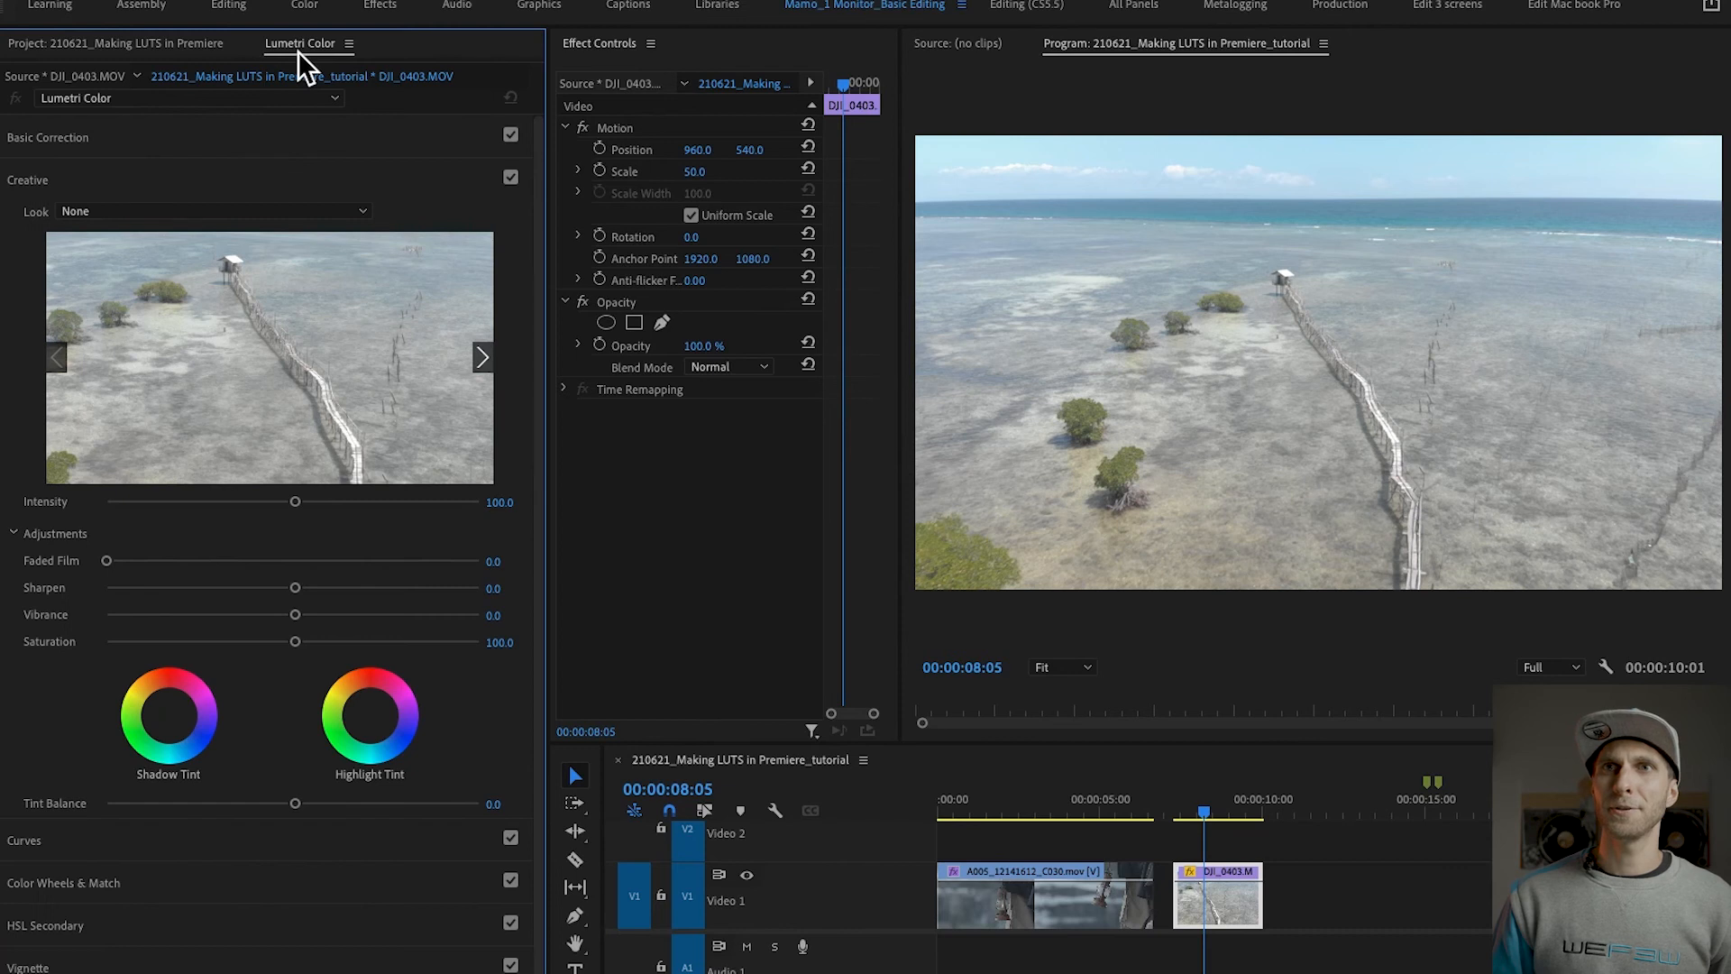
{"action": "left_click", "coordinate": [227, 214]}
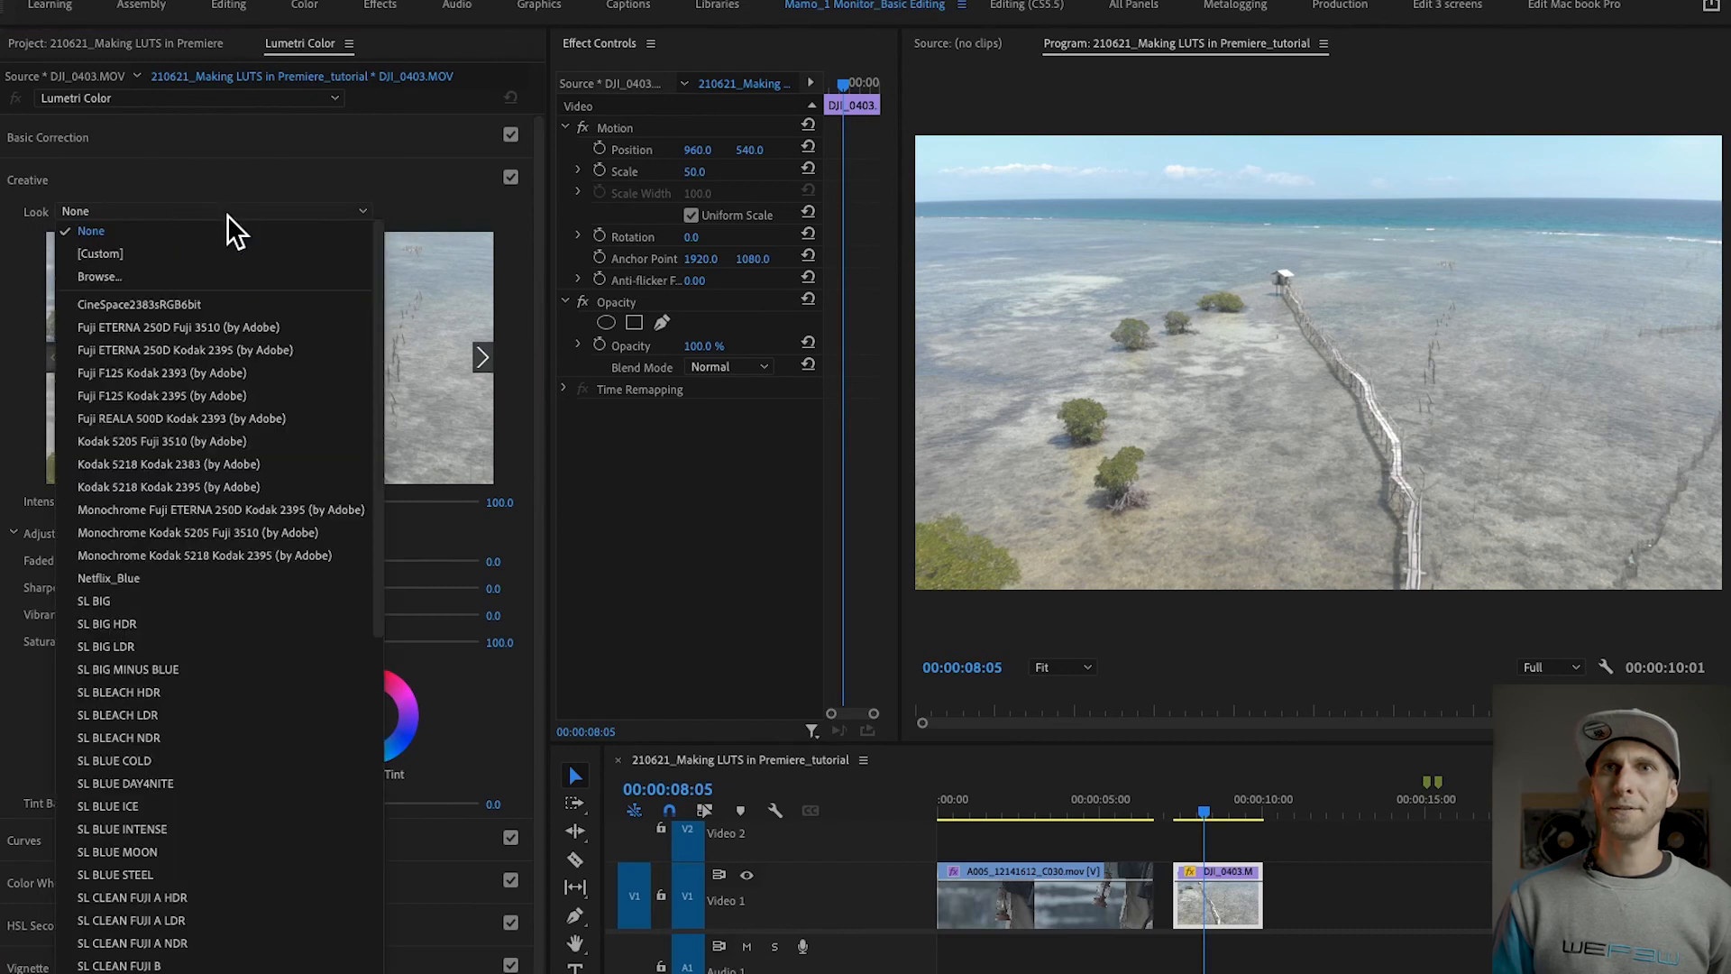
{"action": "left_click", "coordinate": [166, 584]}
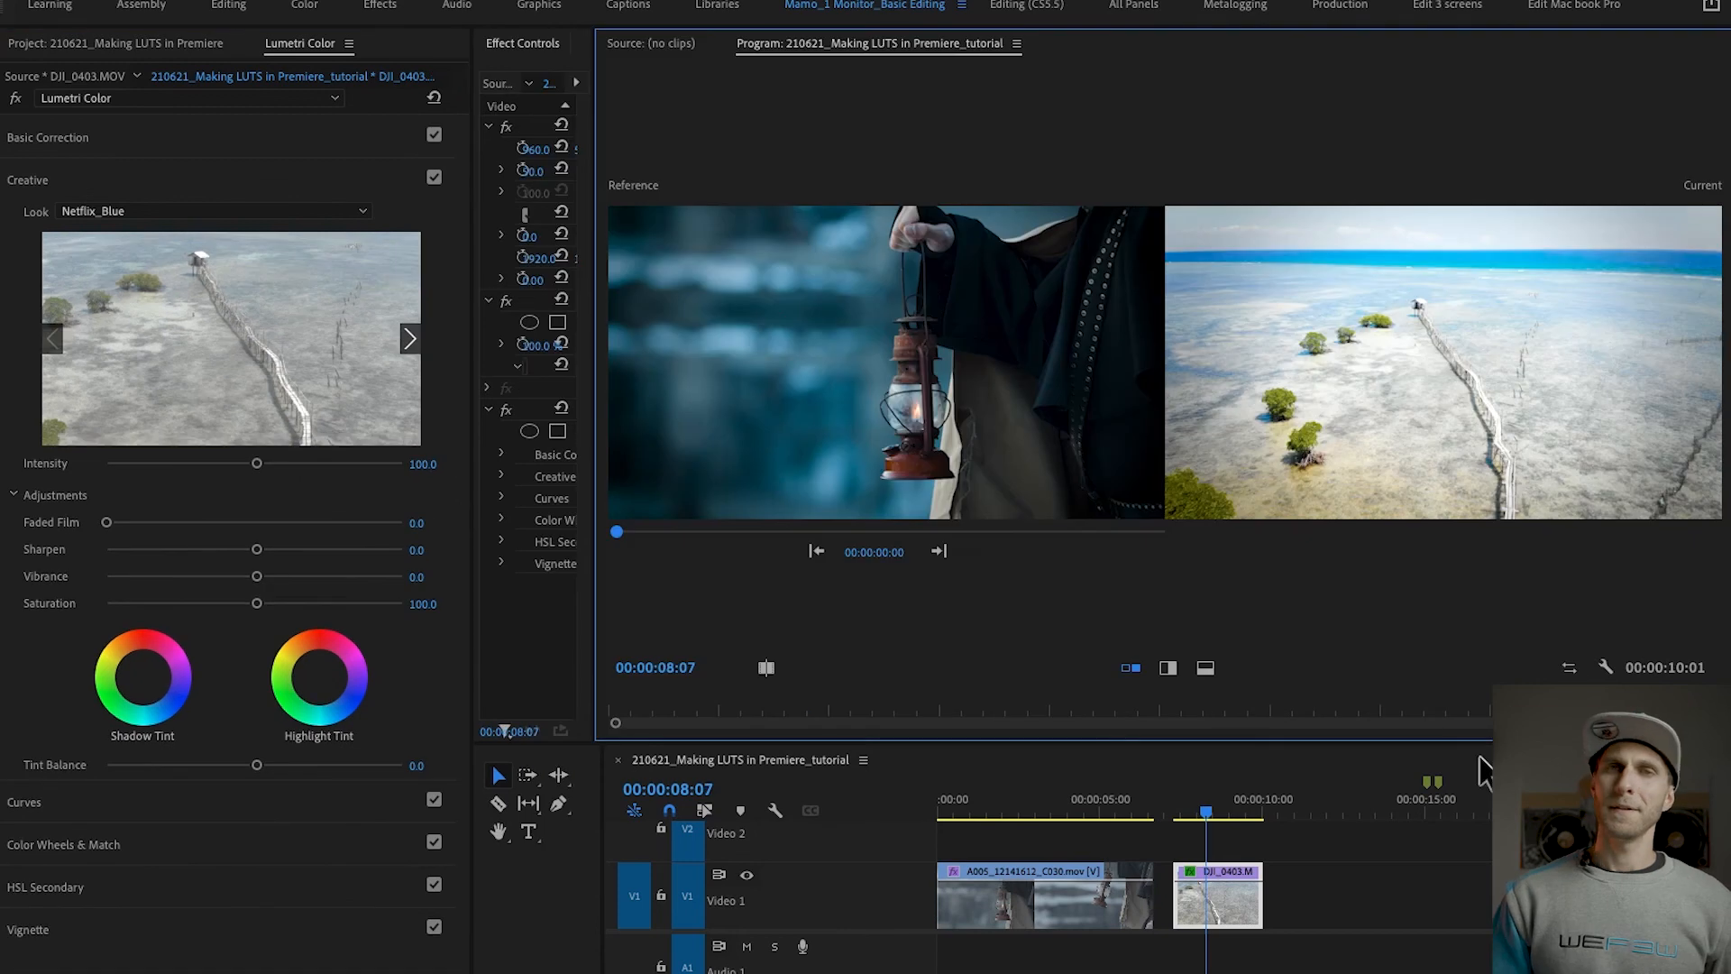